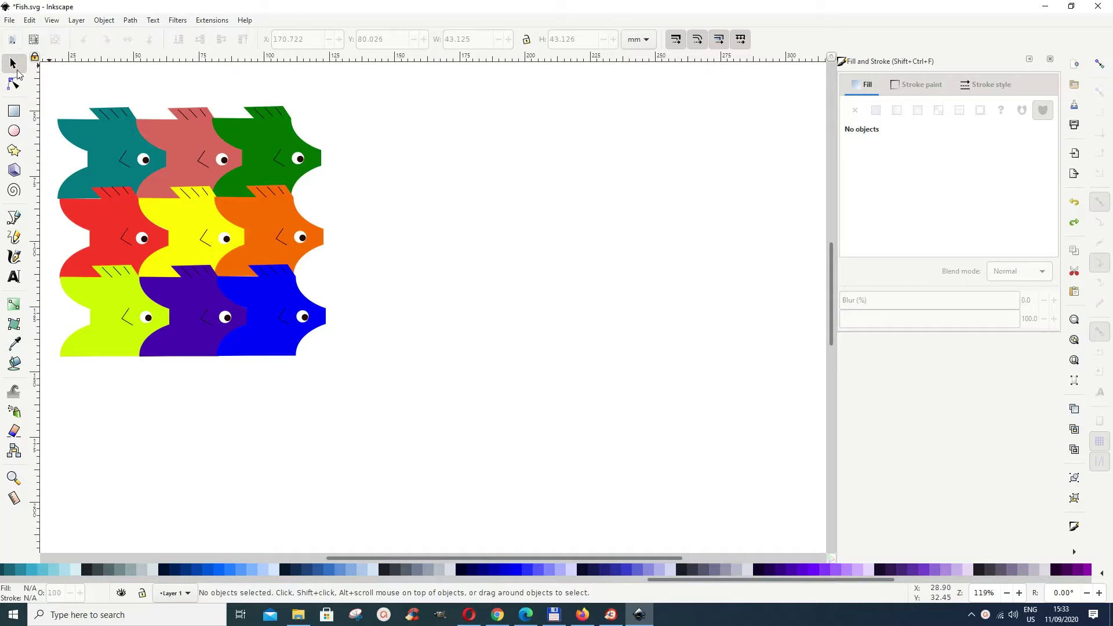
Draw a square about 42 mm wide beside the fish pattern and place a horizontal guide through its centre
left_click(14, 112)
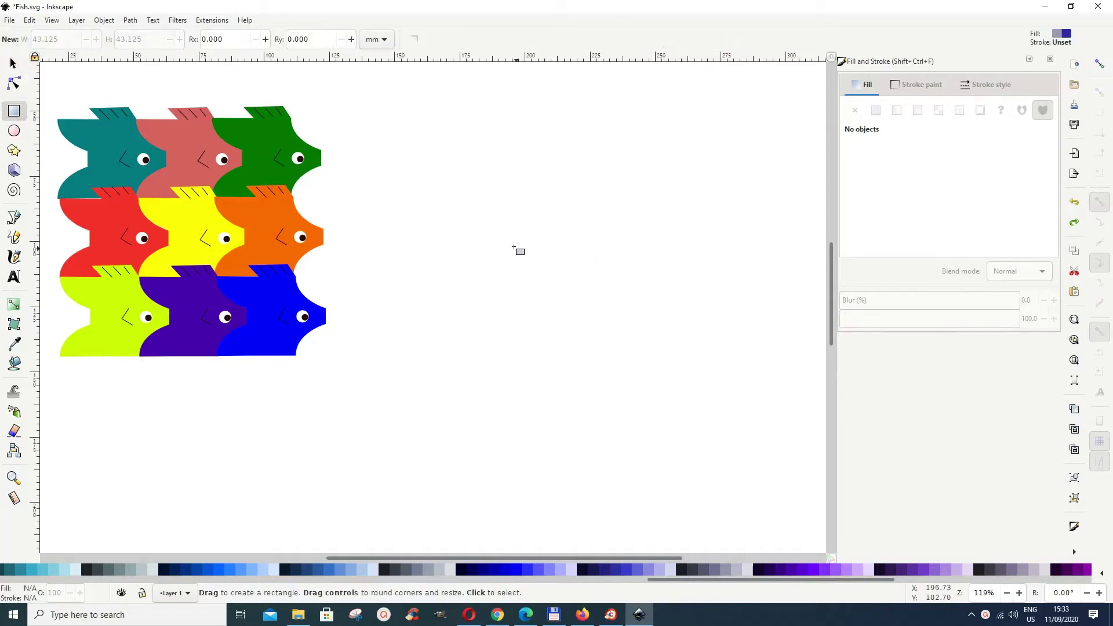
mouse_move(512, 230)
left_mouse_down()
mouse_move(522, 263)
mouse_move(575, 285)
left_mouse_up()
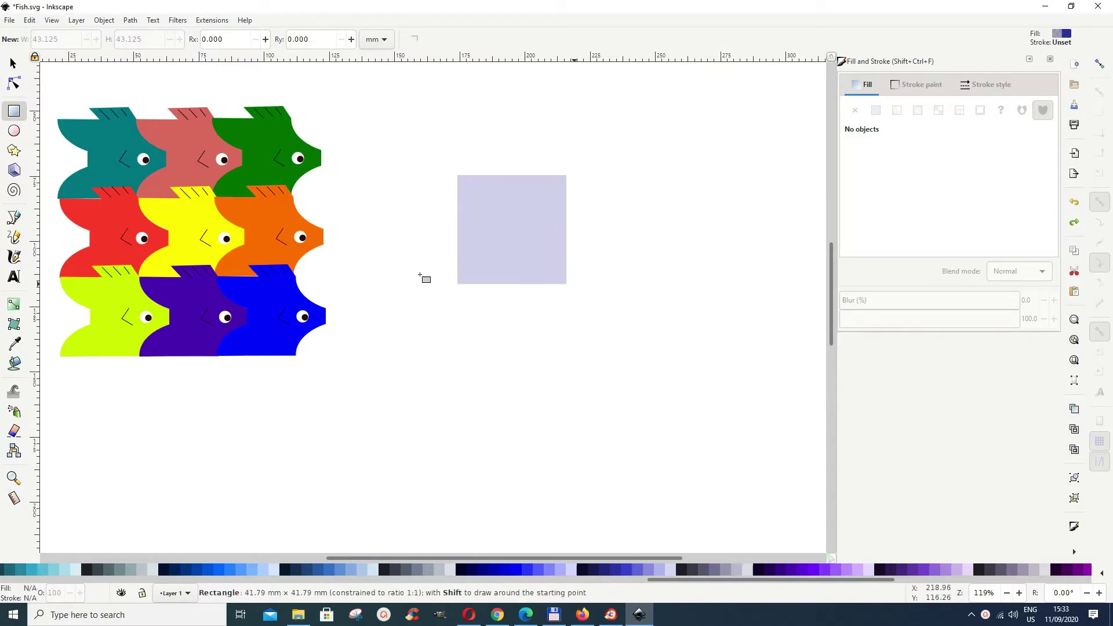
left_click(13, 65)
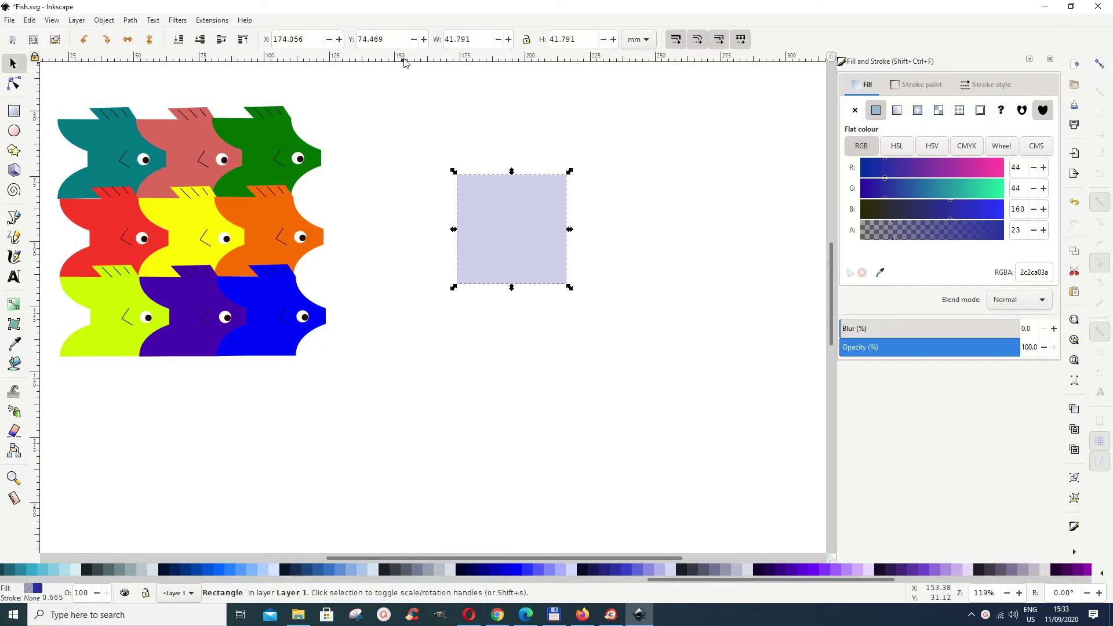
left_click_drag(406, 61, 418, 229)
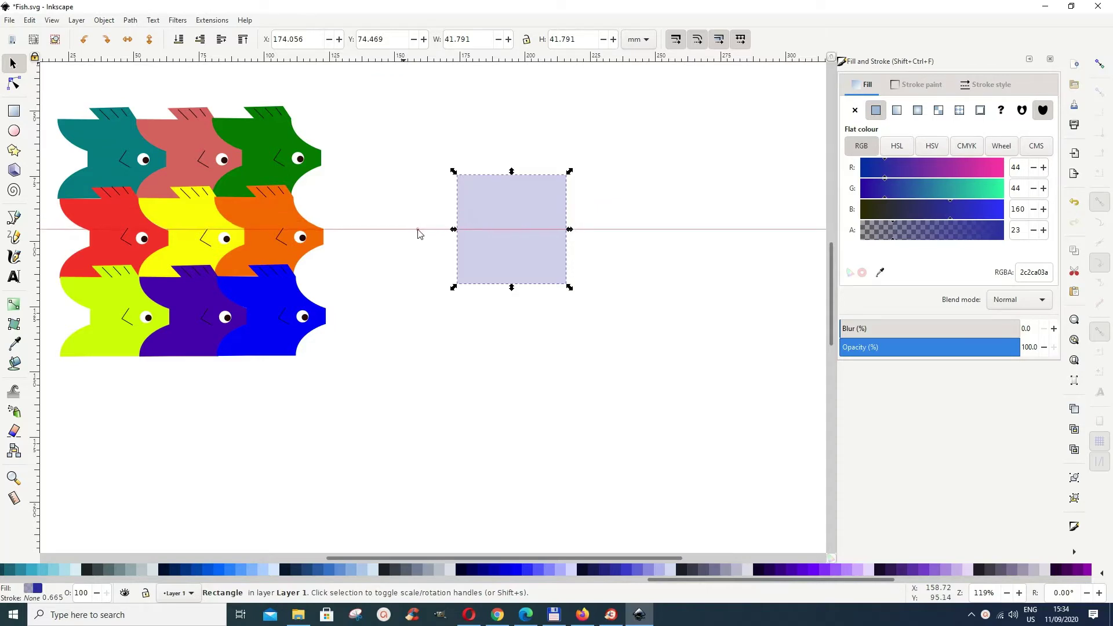
Draw a closed Bezier shape about 15.6 by 18.1 mm over the square's upper-right corner, with a curved inner edge
left_click(14, 217)
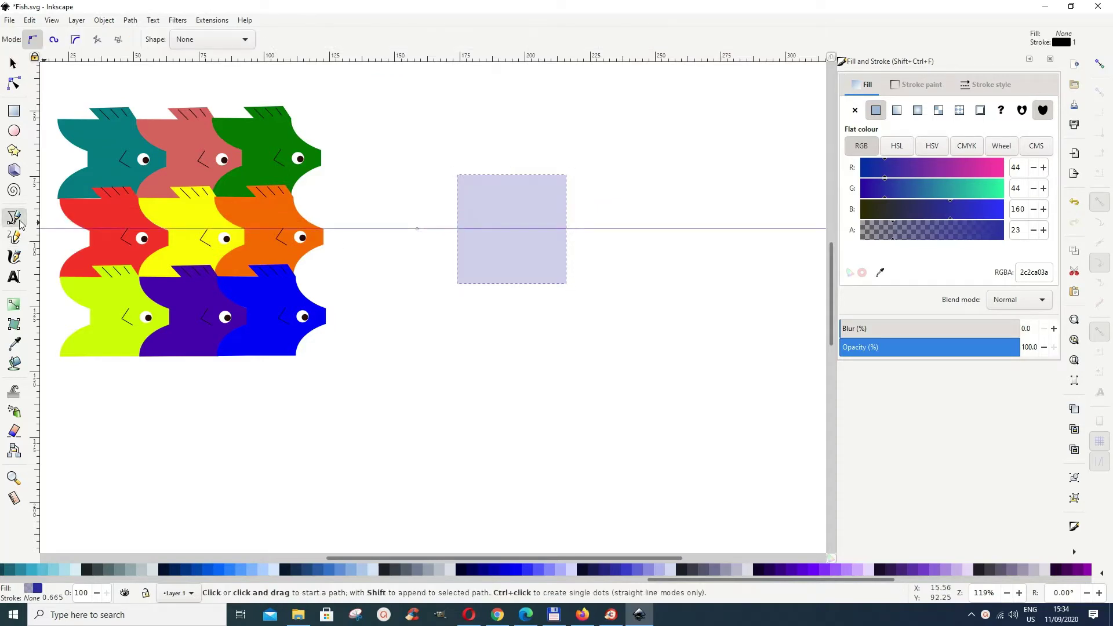
left_click(531, 172)
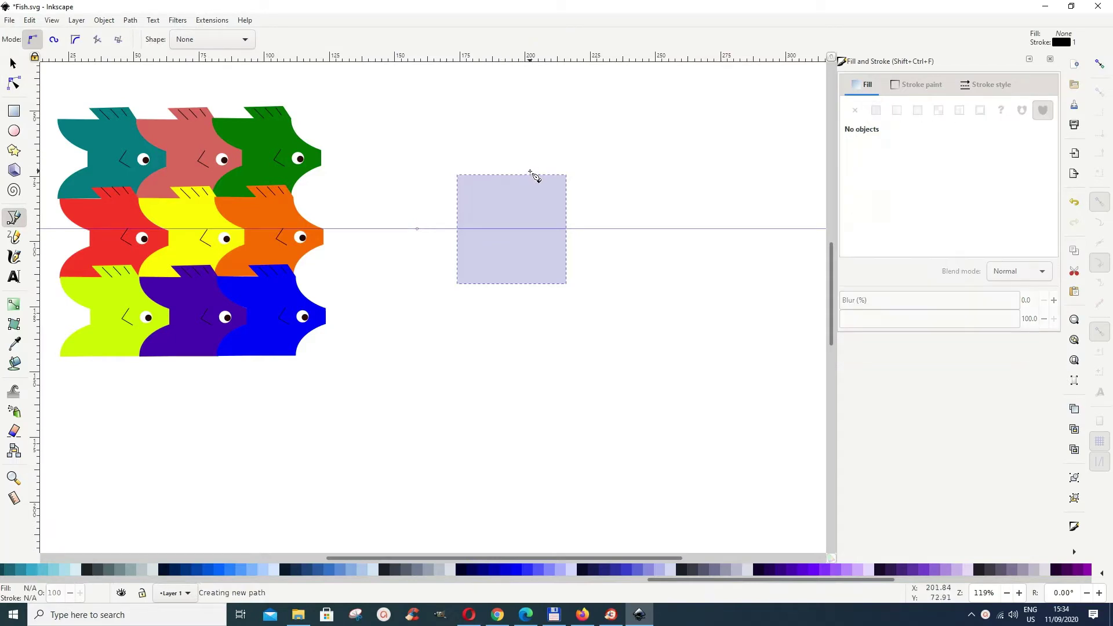
left_click_drag(531, 173, 531, 212)
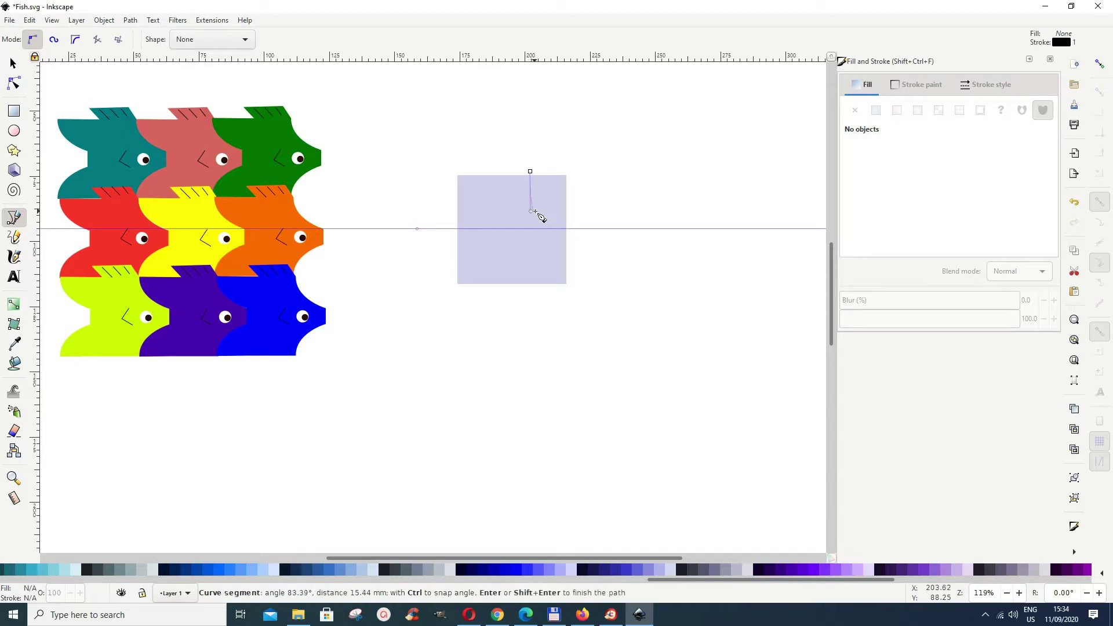
left_click(571, 218)
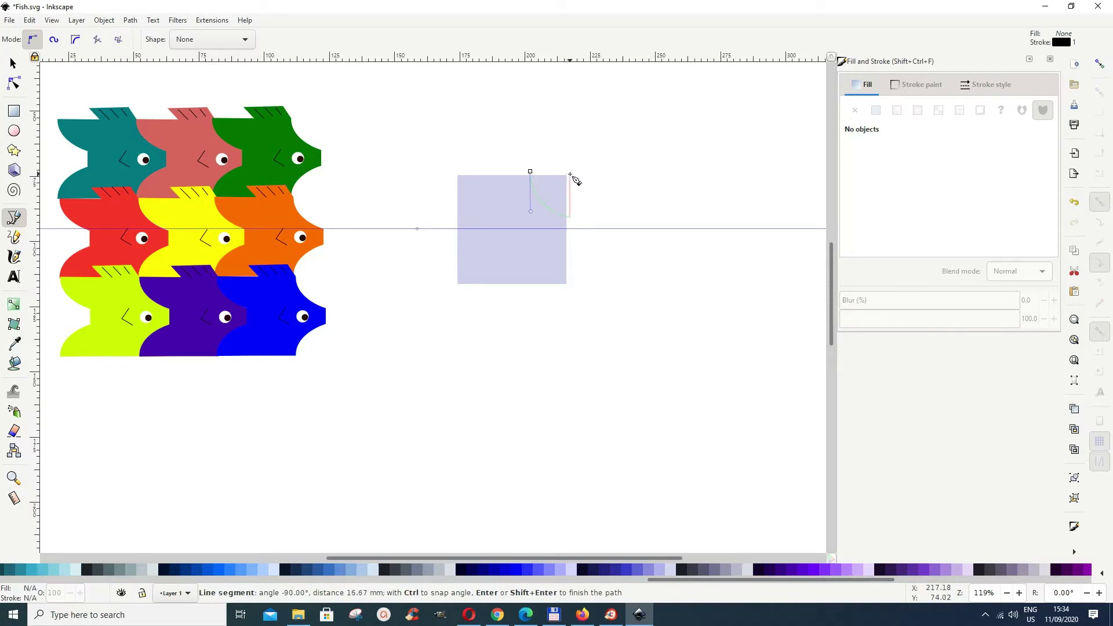
left_click(569, 173)
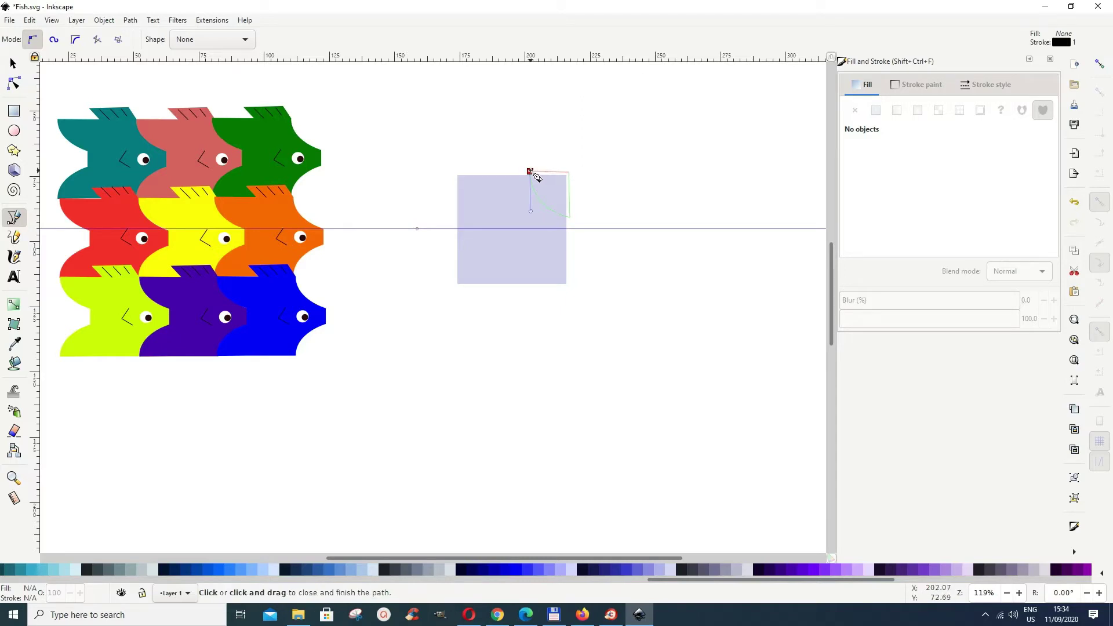
left_click(531, 171)
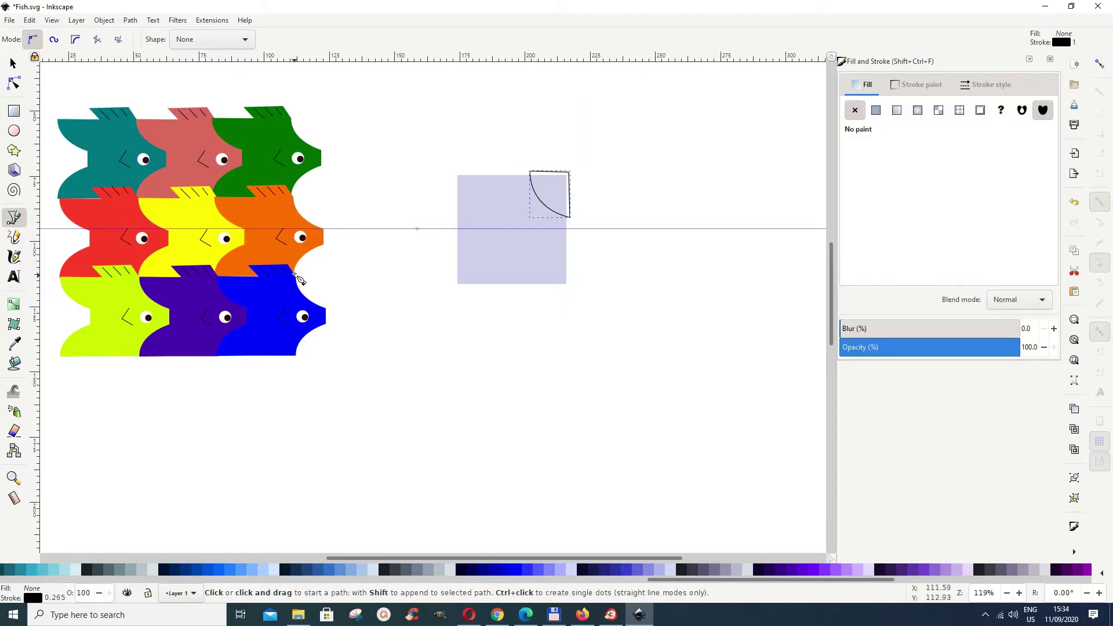
Fill the corner shape with blue 0066ff and lower the fill's alpha to 31
left_click(226, 571)
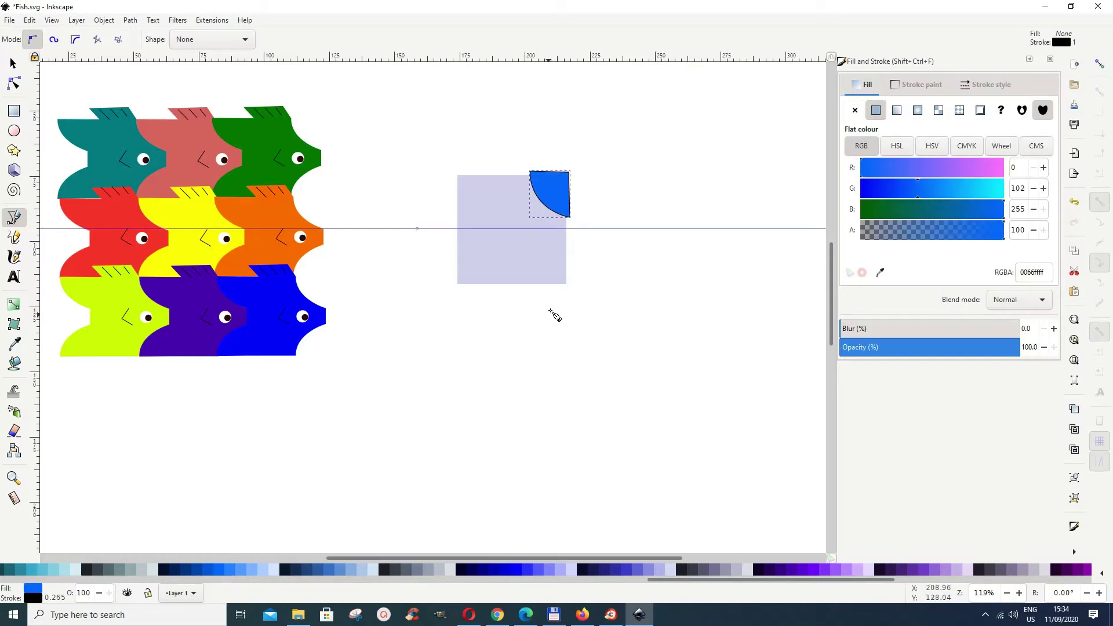
left_click(104, 21)
left_click(116, 51)
left_click(949, 238)
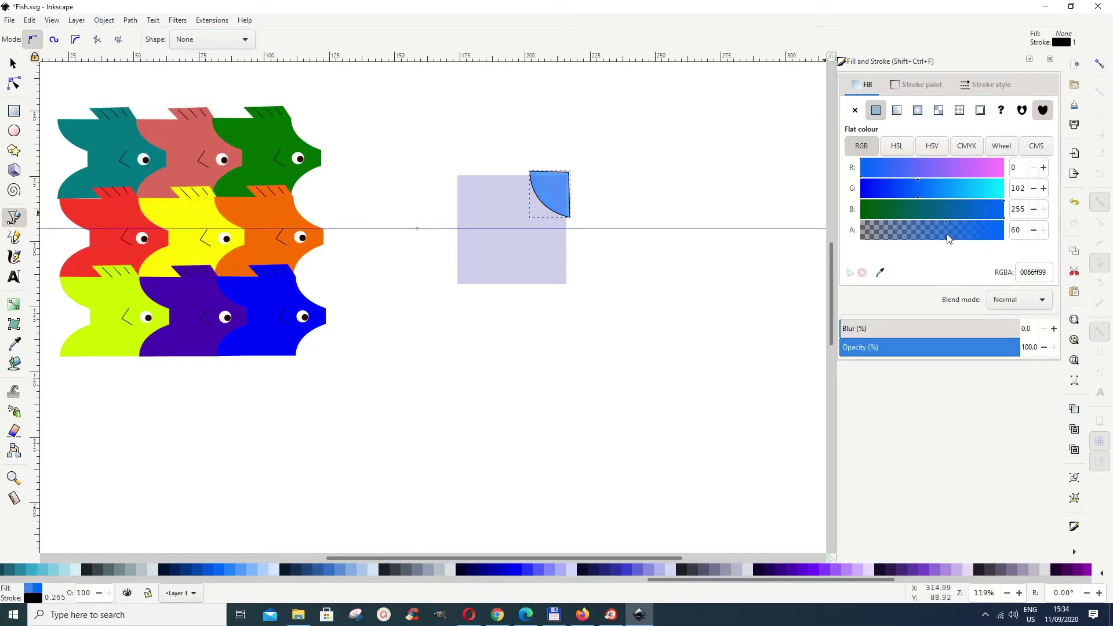
left_click_drag(929, 241, 920, 241)
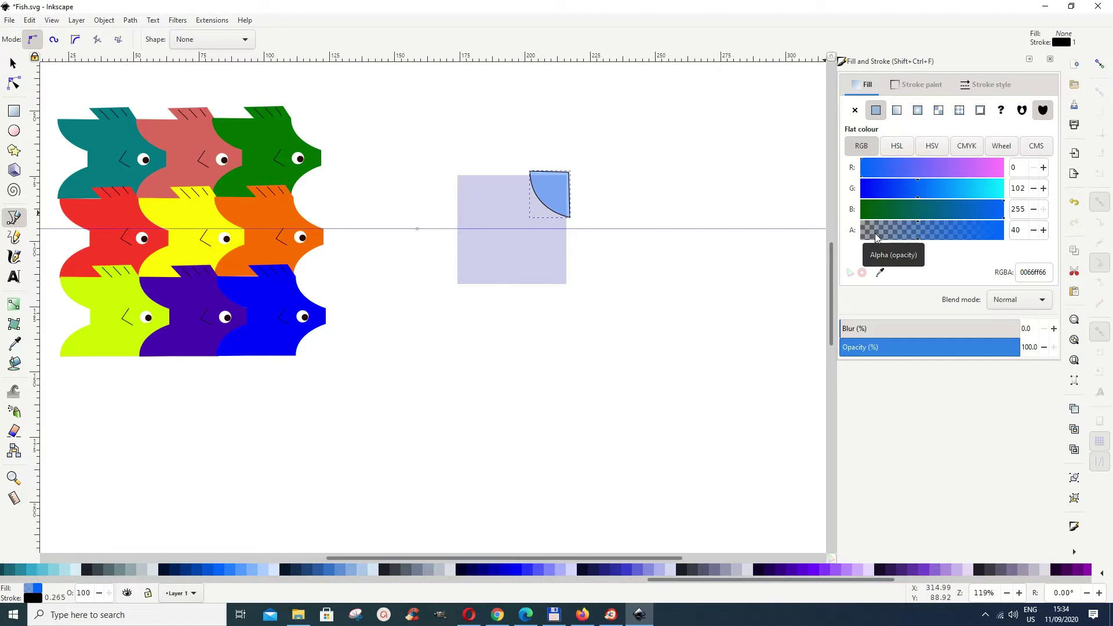
left_click(905, 239)
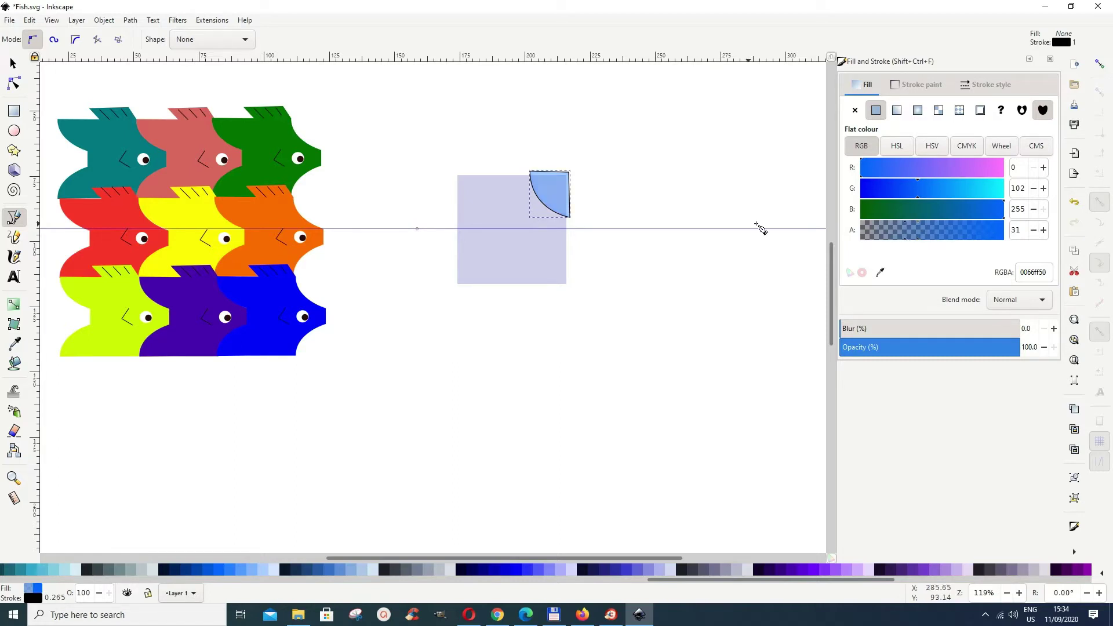
Duplicate the corner shape, flip the copy vertically and move it to the square's lower-right corner
left_click(13, 63)
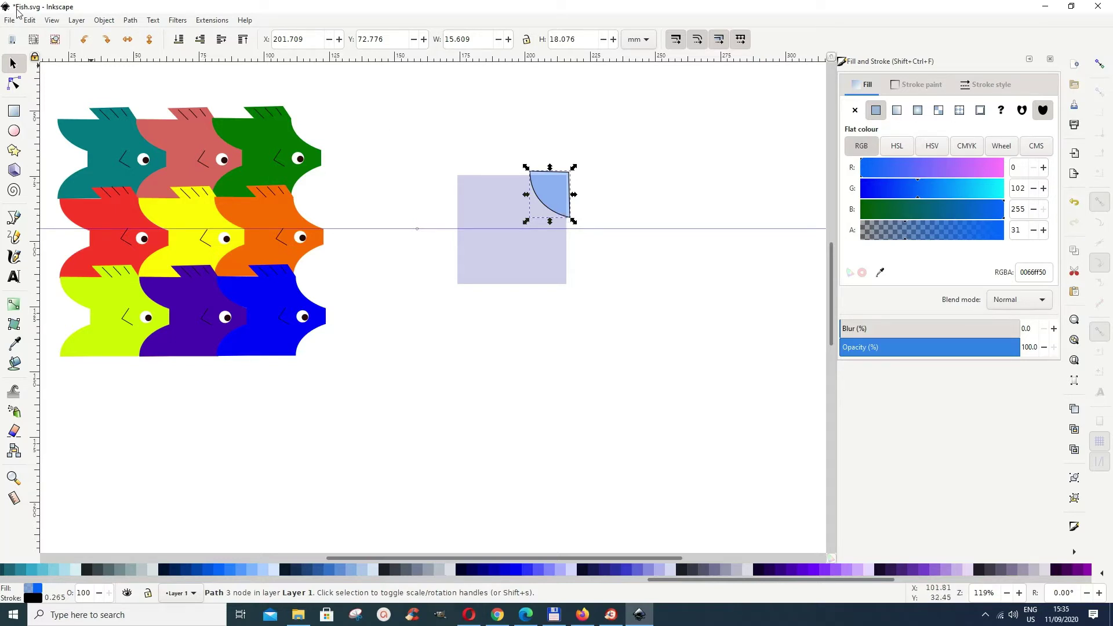
left_click(28, 21)
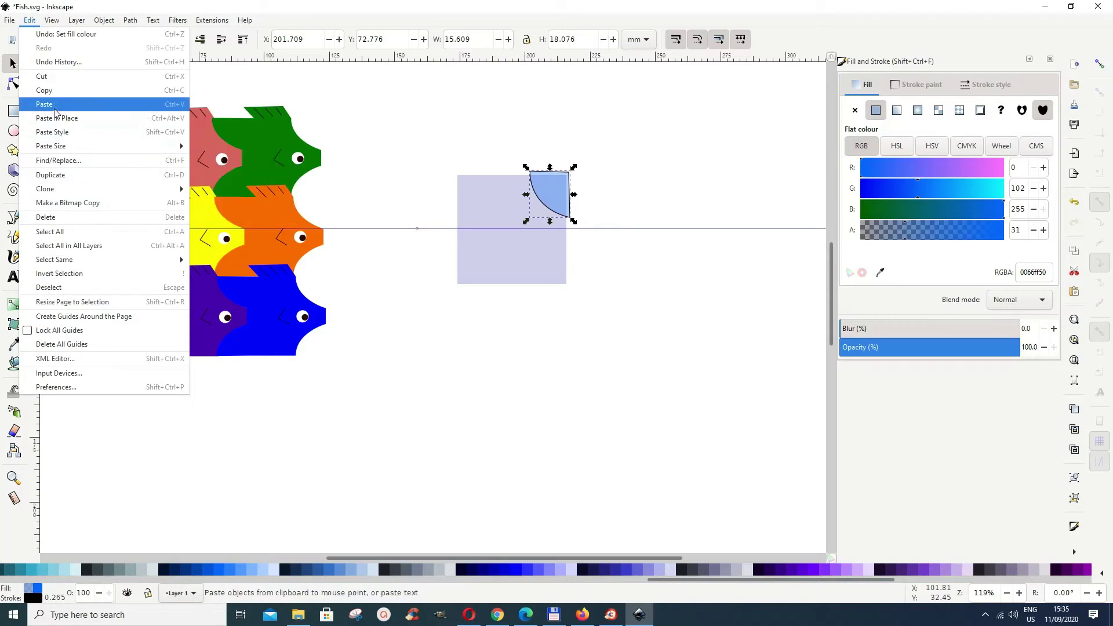
left_click(58, 176)
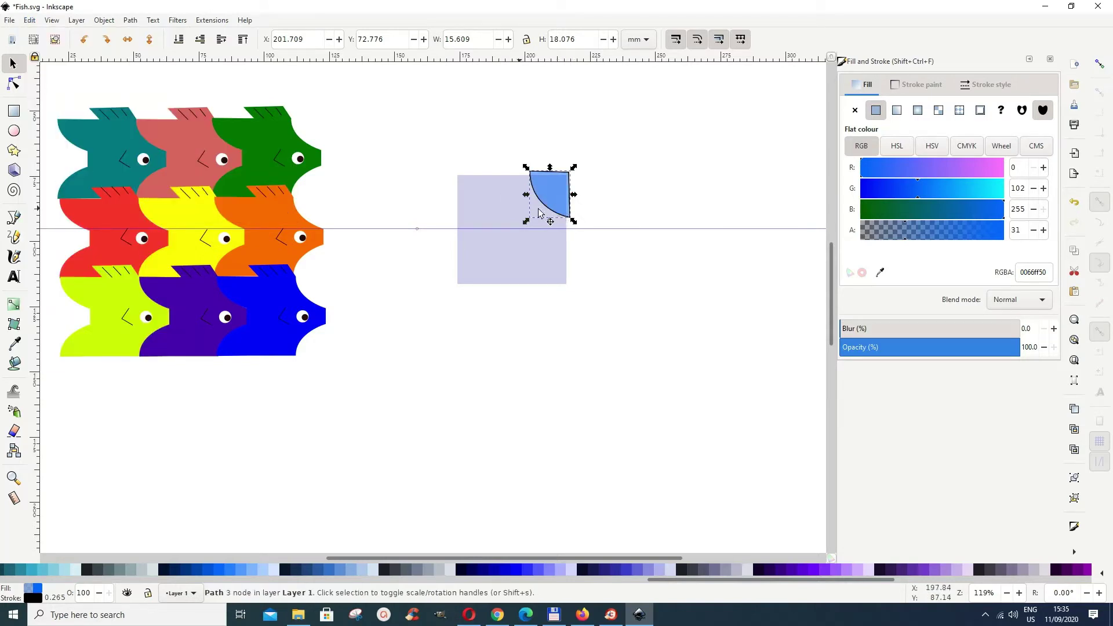
left_click(149, 42)
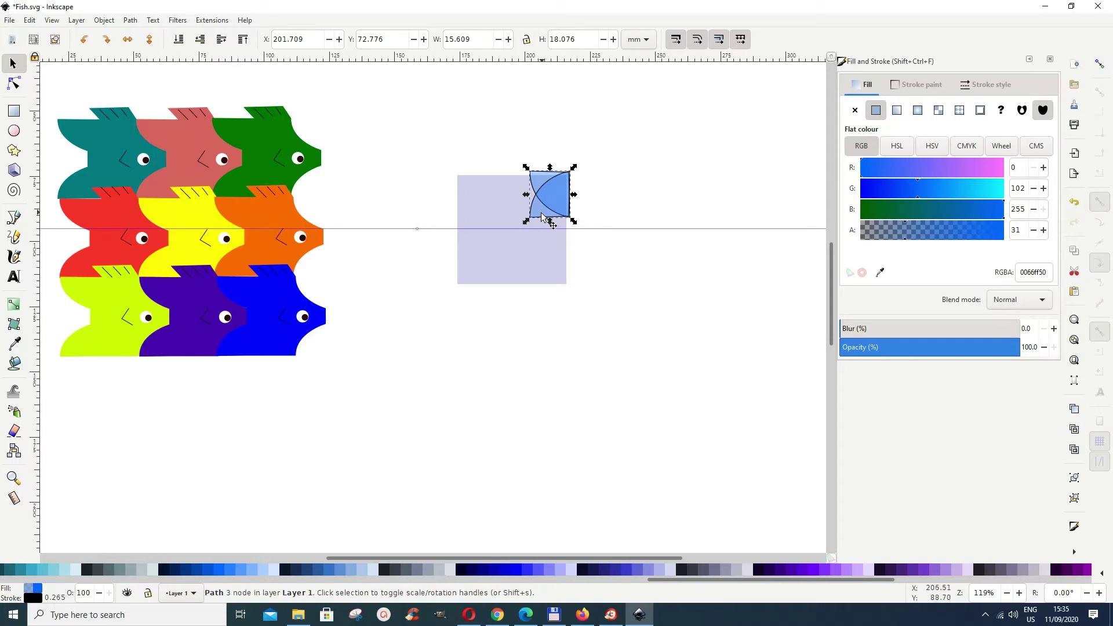
left_click_drag(550, 219, 555, 288)
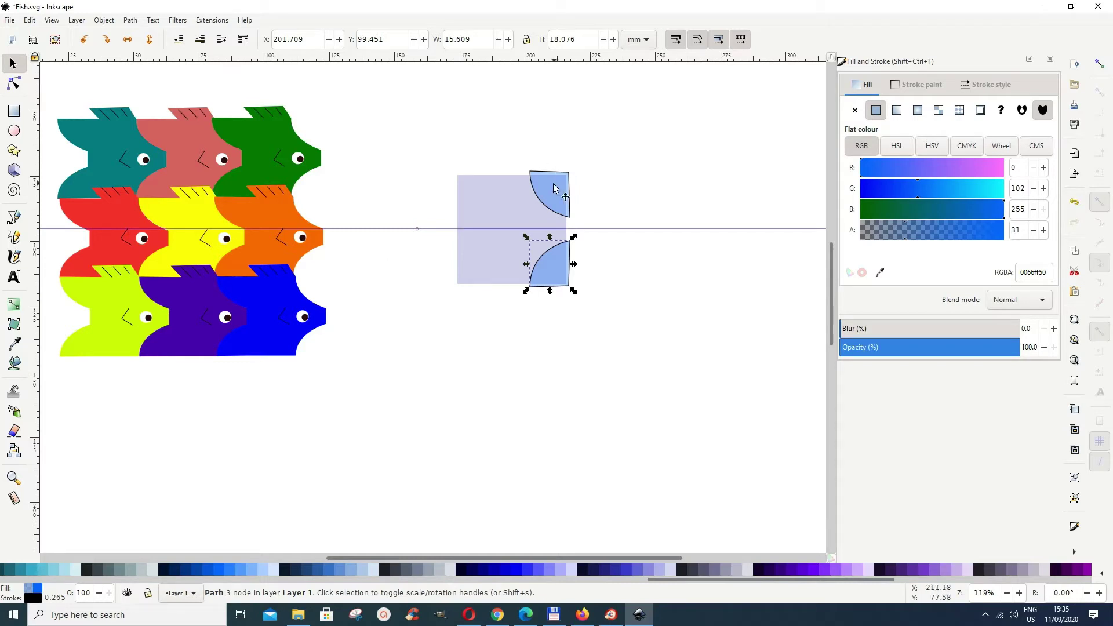
Try to align the upper corner shape with the square's upper-right corner by small freehand moves
left_click_drag(554, 195, 555, 198)
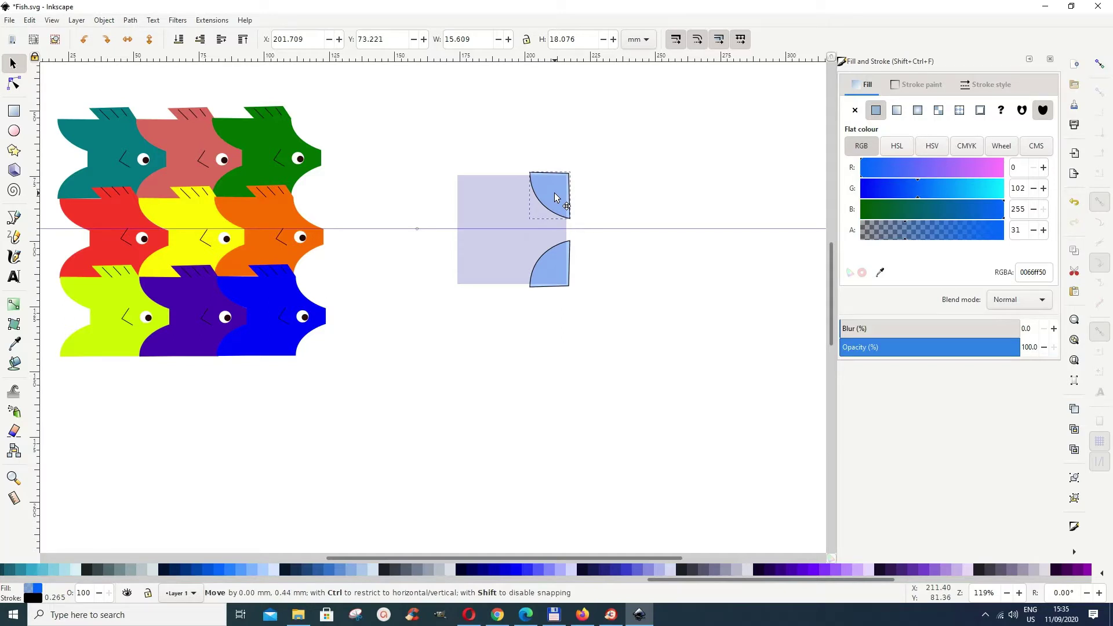
left_click_drag(555, 193, 554, 193)
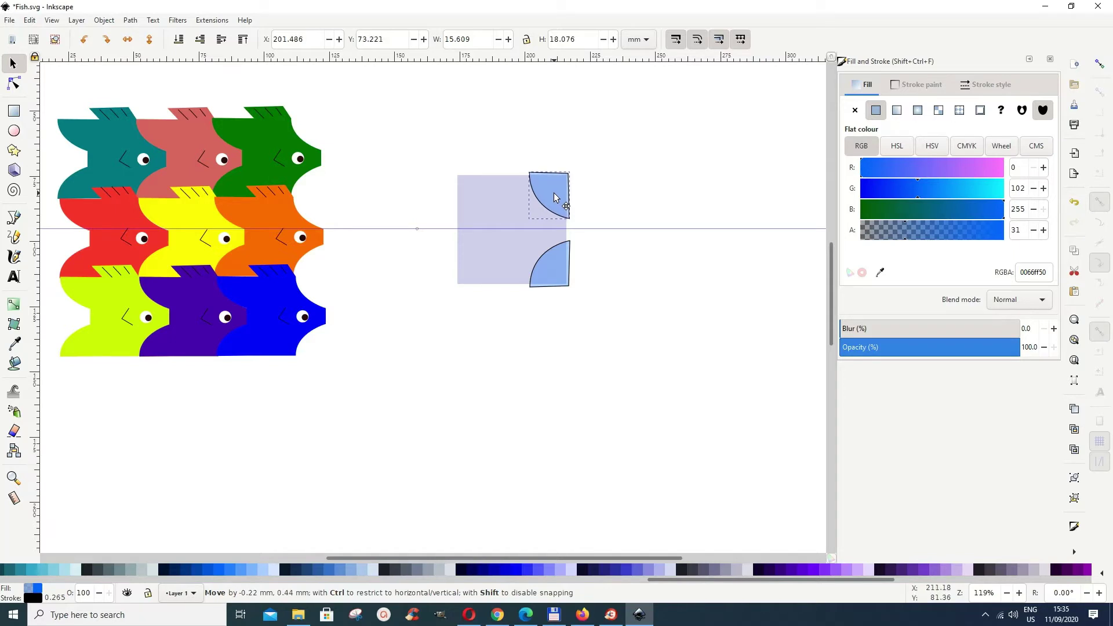
left_click_drag(554, 194, 548, 183)
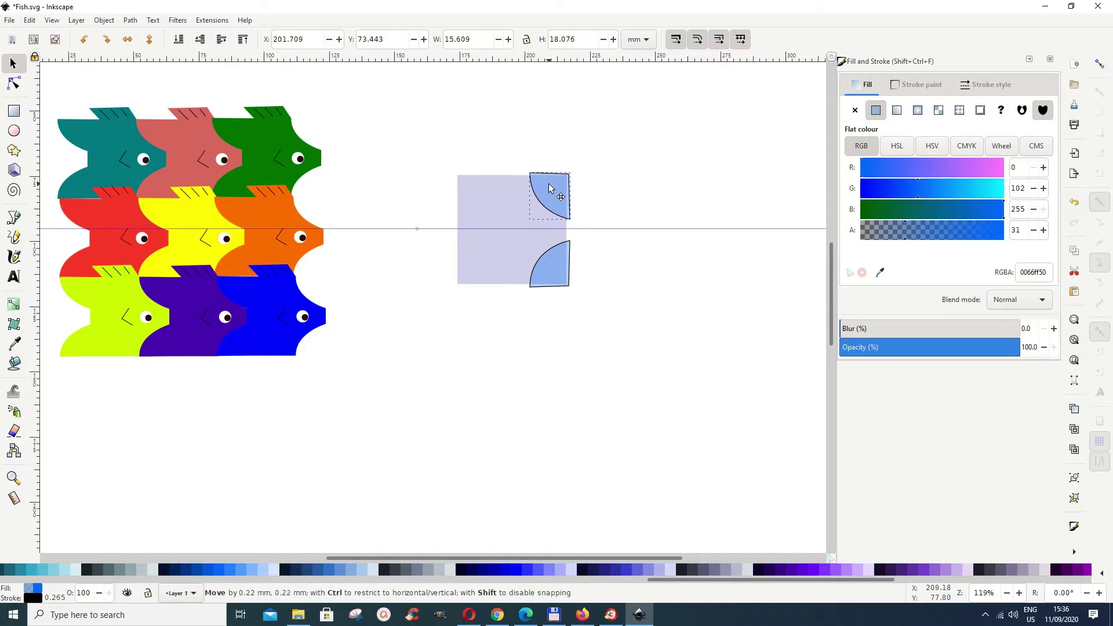
left_click_drag(548, 182, 548, 182)
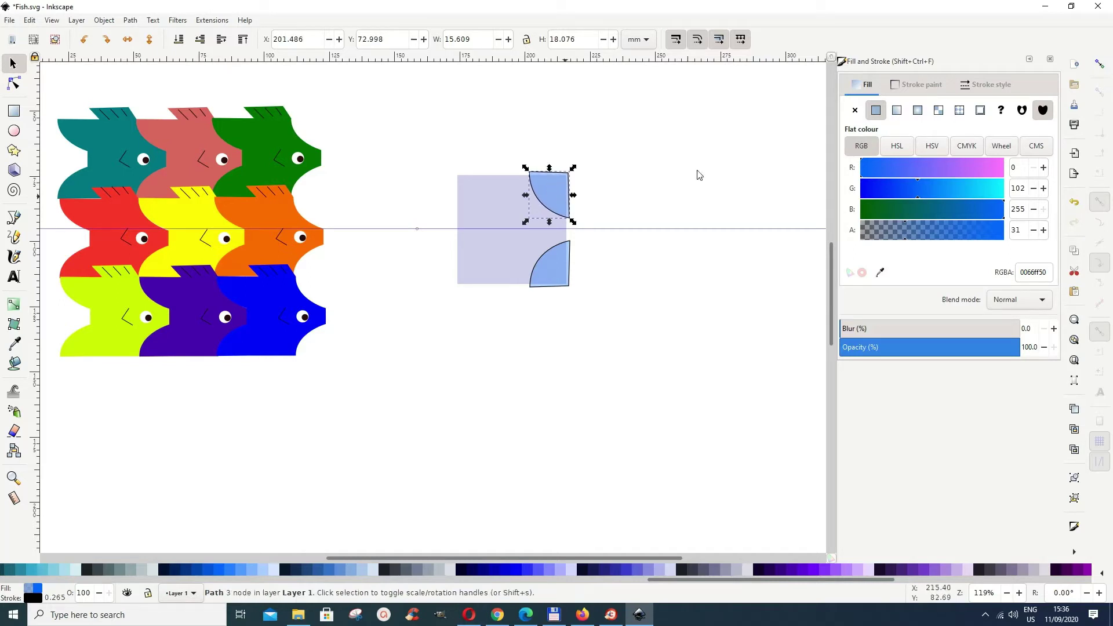
Enable snapping and snap the upper and lower corner shapes onto the square's two right-hand corners
left_click(1099, 64)
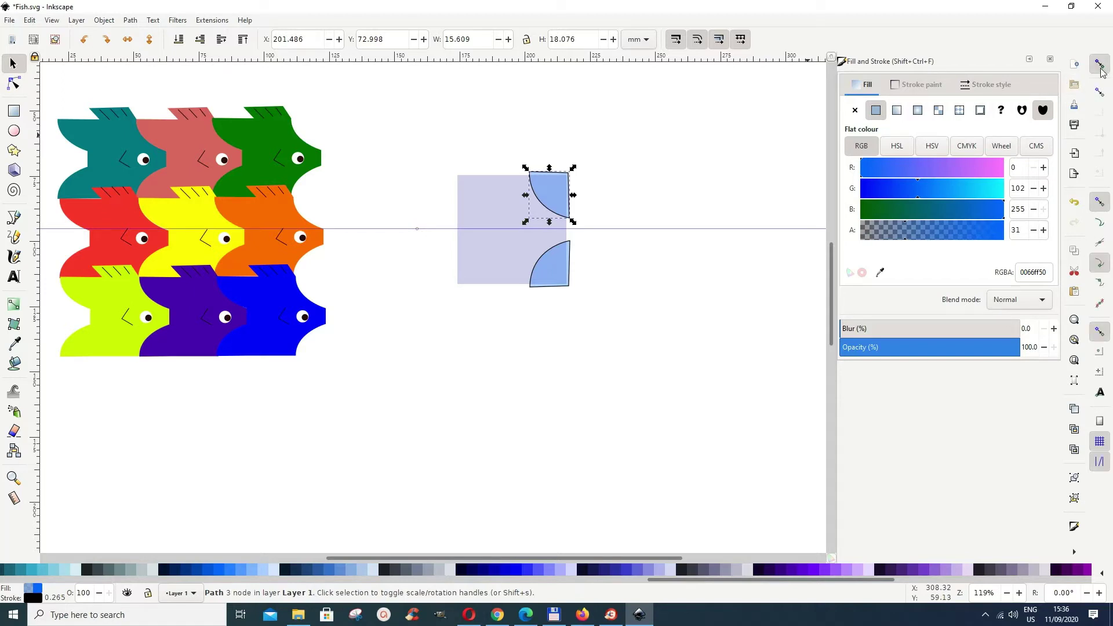
left_click_drag(548, 191, 547, 194)
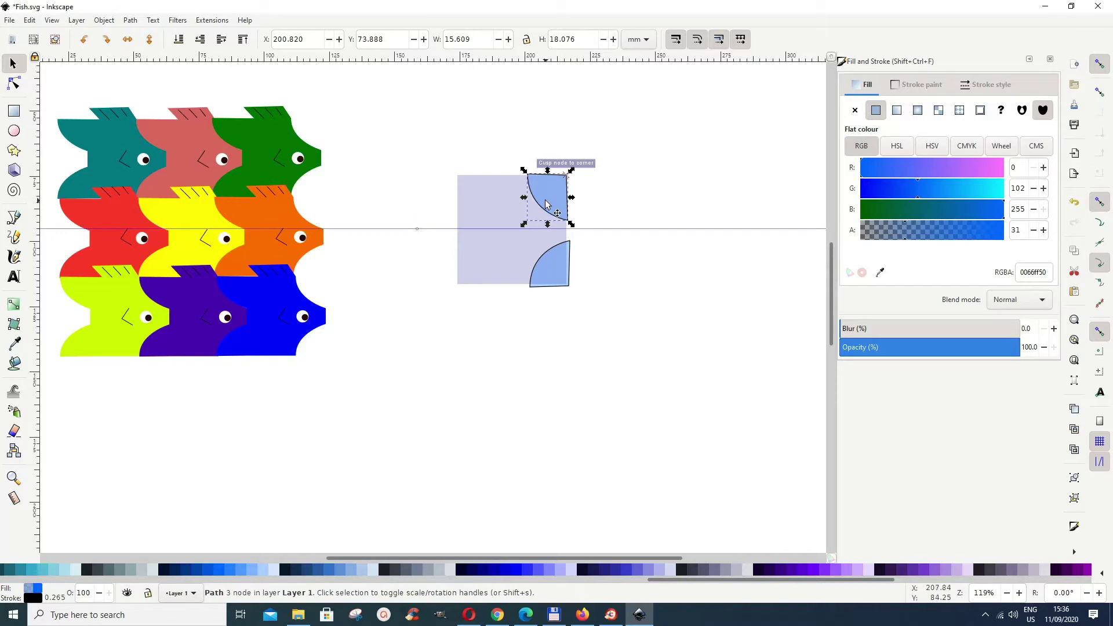
left_click(558, 264)
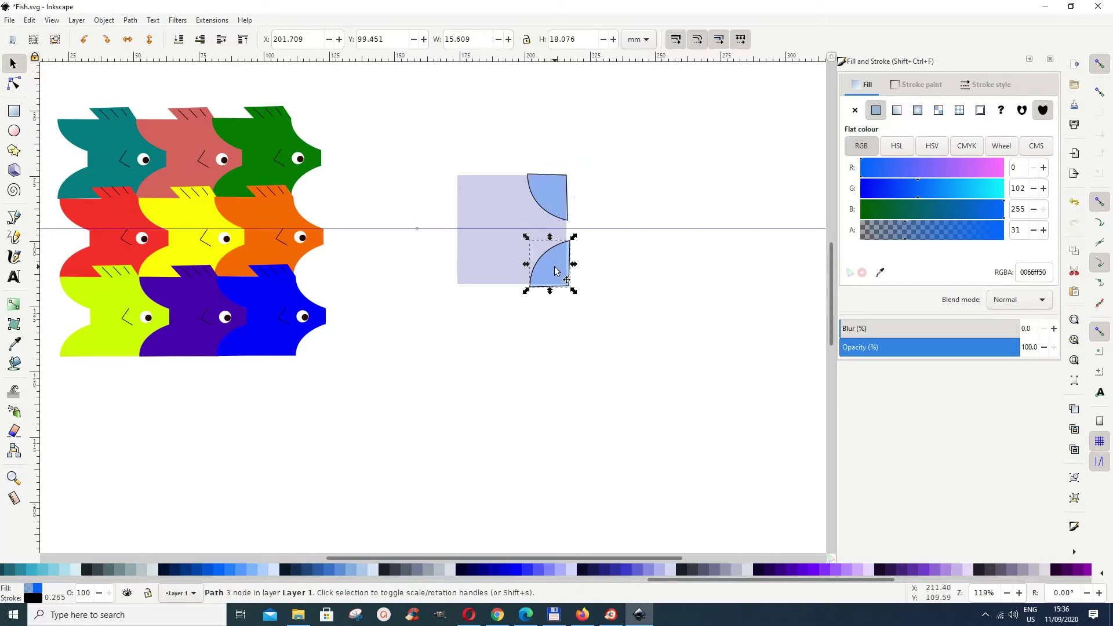
left_click_drag(553, 267, 552, 270)
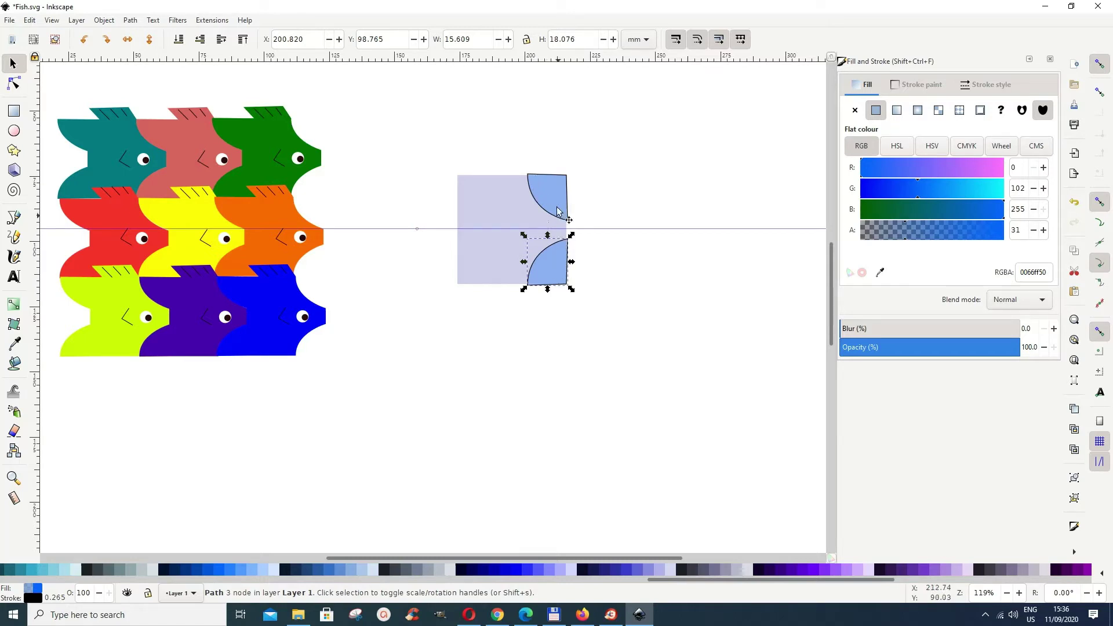
Duplicate the lower-right corner shape and place the copy outside the square against its lower-left corner
right_click(552, 277)
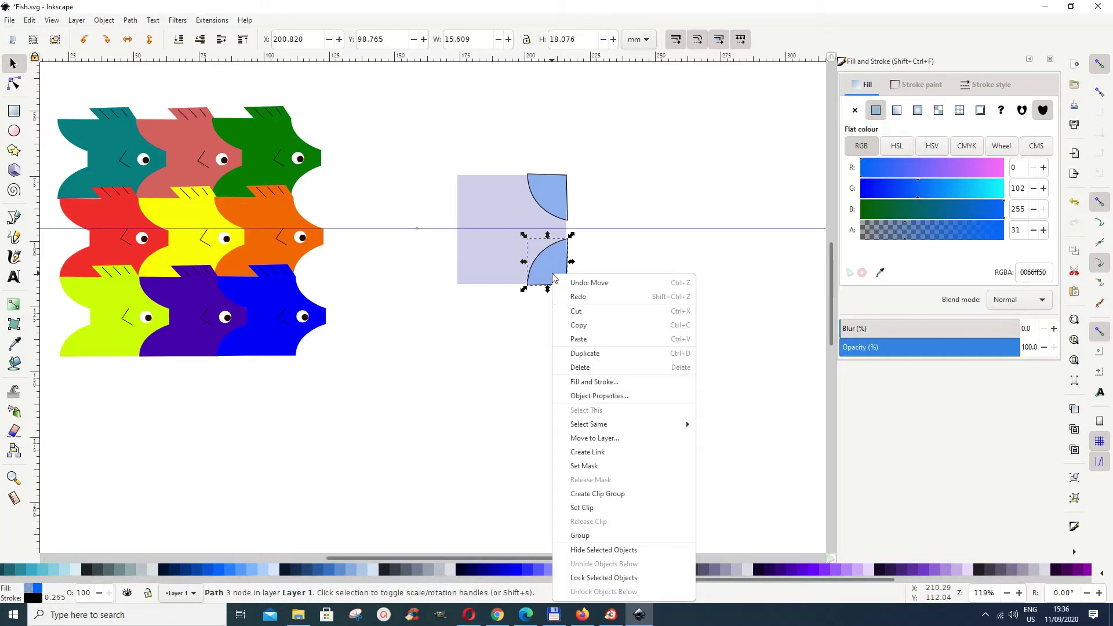
left_click(582, 355)
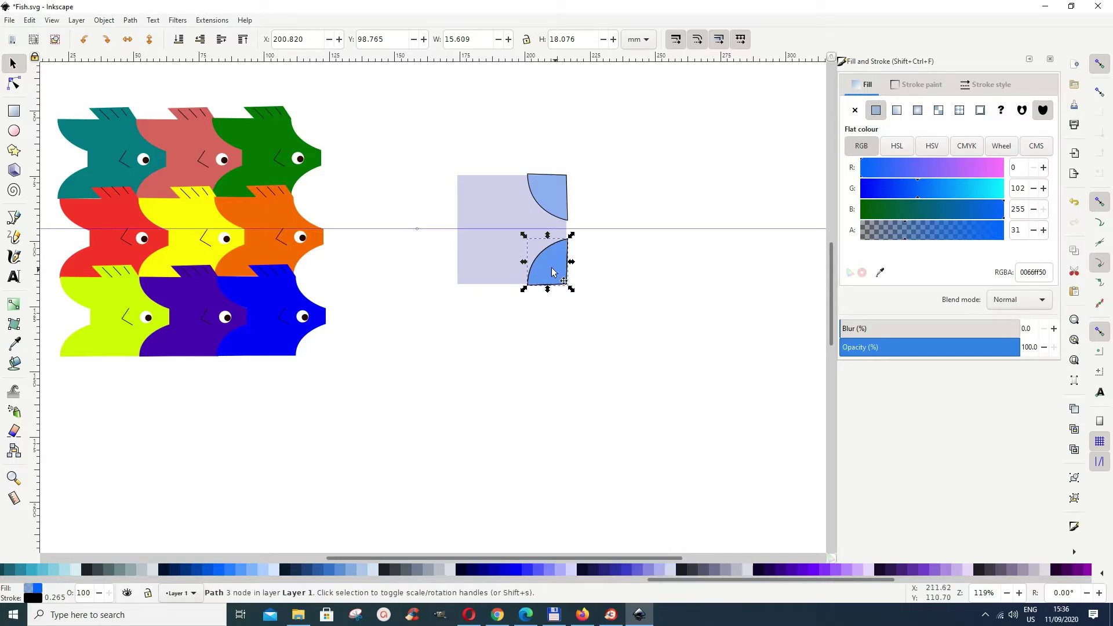
left_click_drag(539, 278, 436, 257)
Duplicate the upper-right corner shape and place the copy outside the square against its upper-left corner
left_click(547, 210)
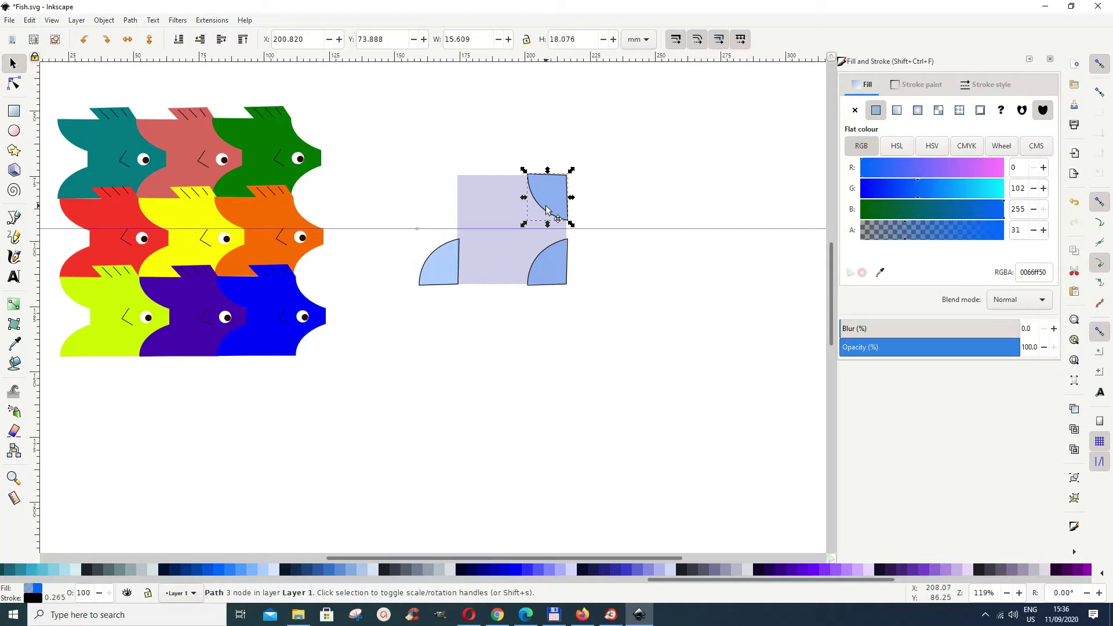
right_click(550, 197)
left_click(580, 278)
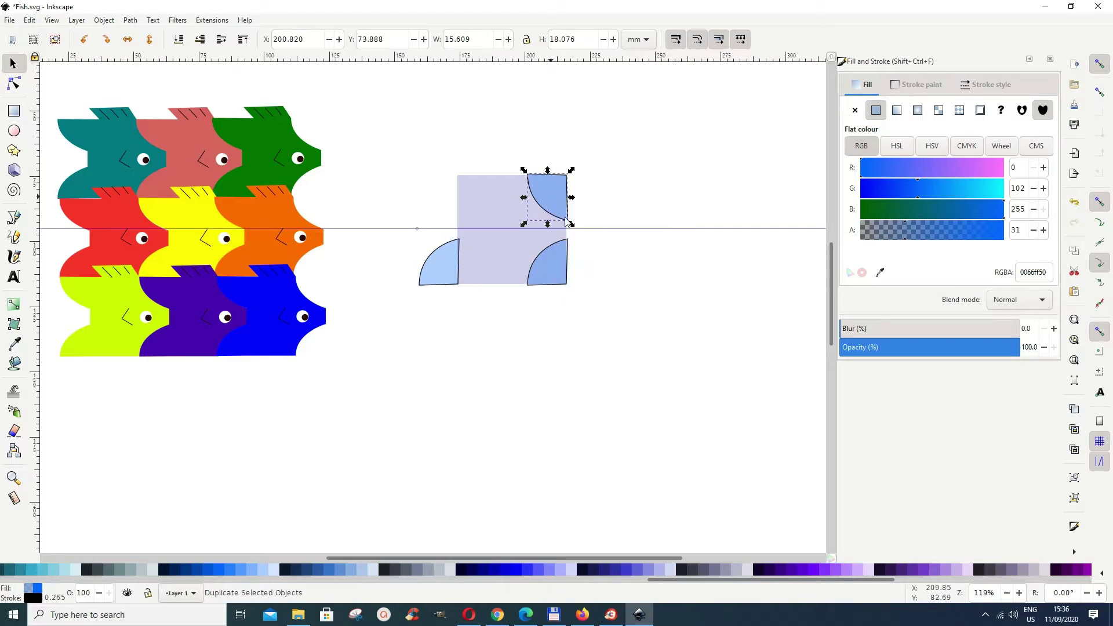
left_click_drag(546, 206, 436, 207)
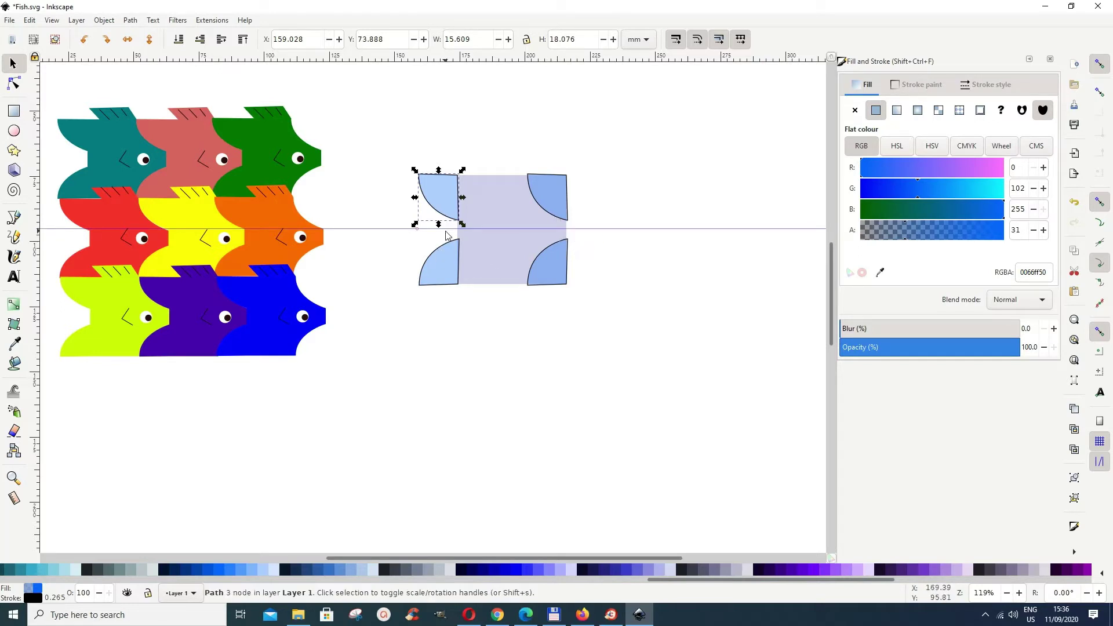
Combine the upper and lower corner shapes at the square's right-hand corners into a single path
left_click(556, 196)
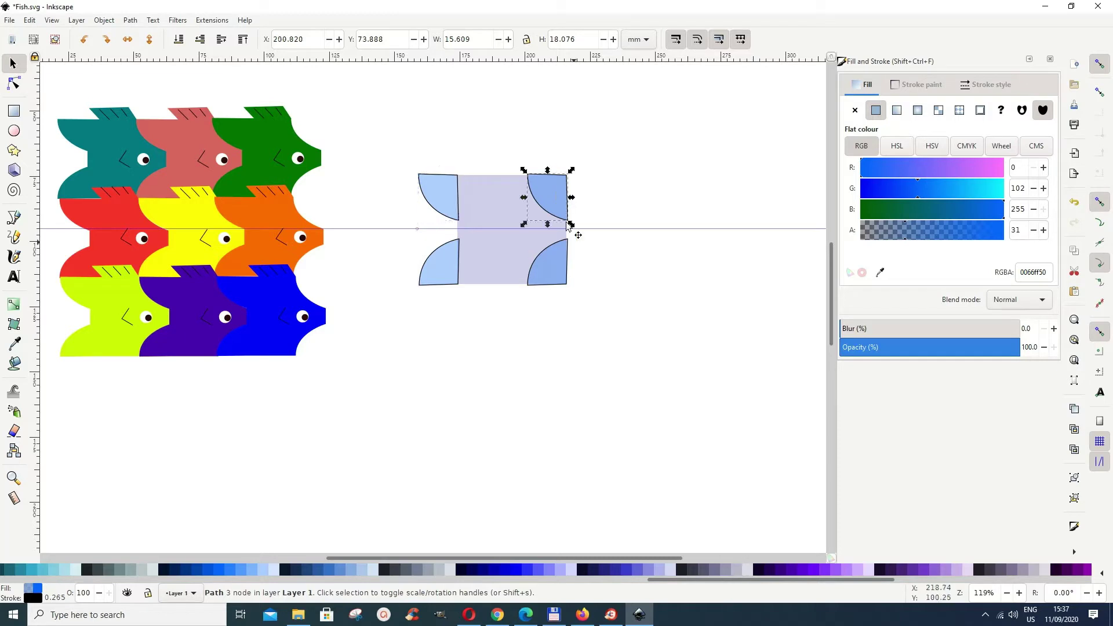
left_click(556, 273, "shift")
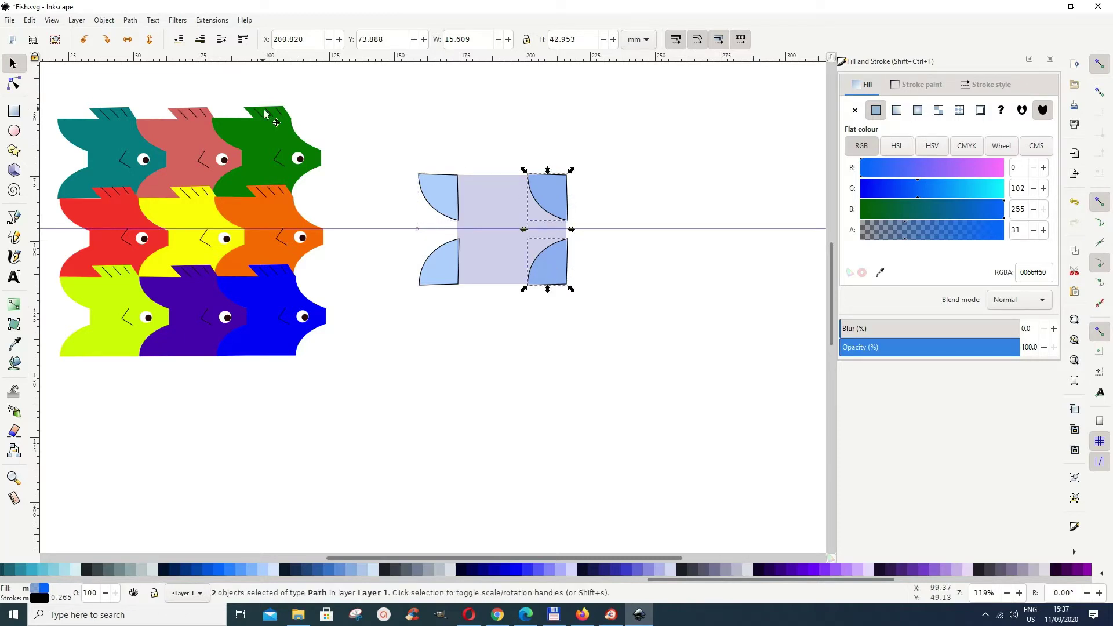
left_click(128, 20)
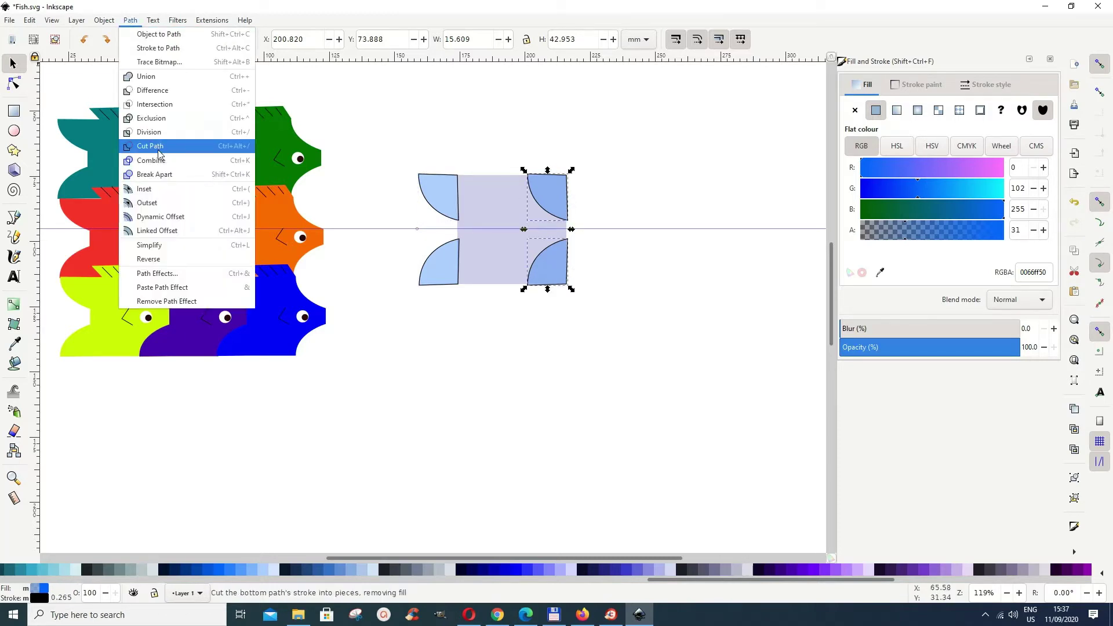
left_click(152, 161)
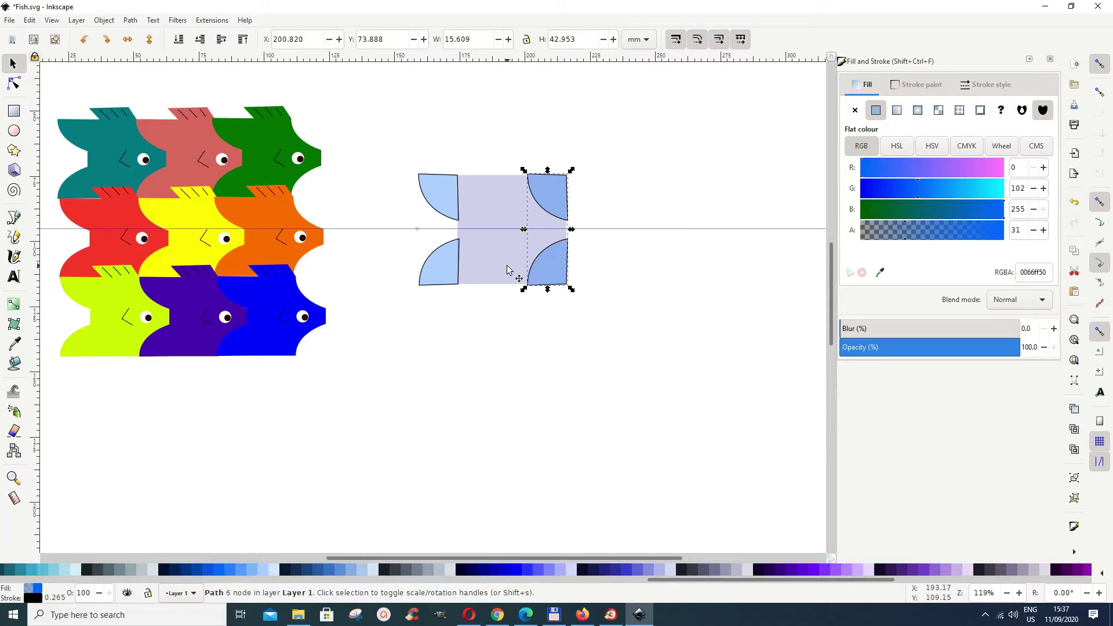
Subtract the combined corner path from the square with a Difference operation to form the fish's nose
left_click(512, 267, "shift")
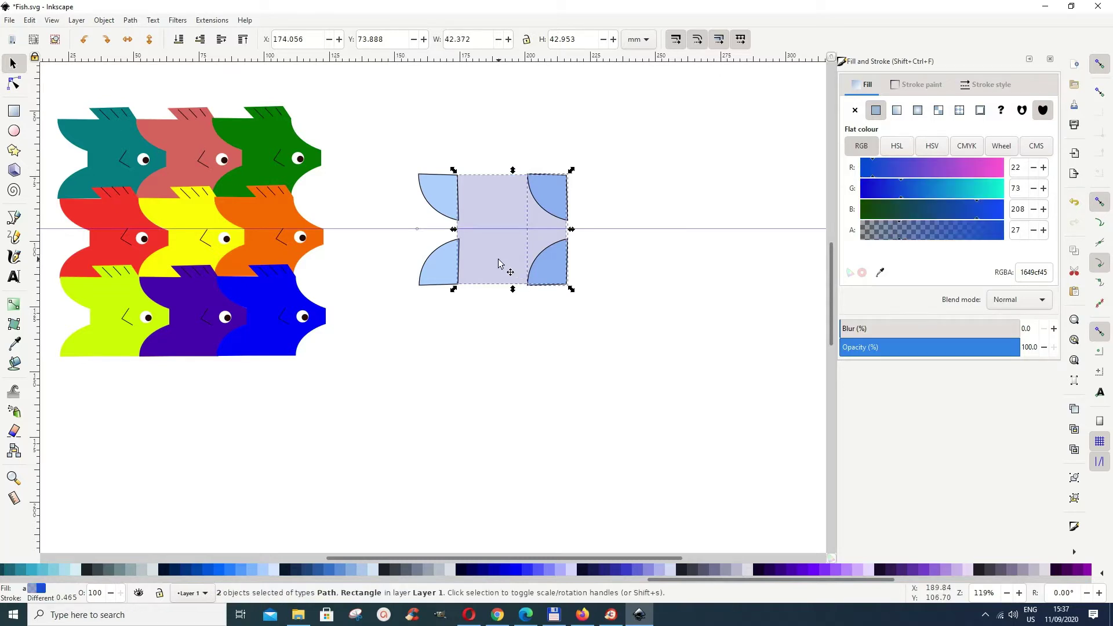
left_click(129, 20)
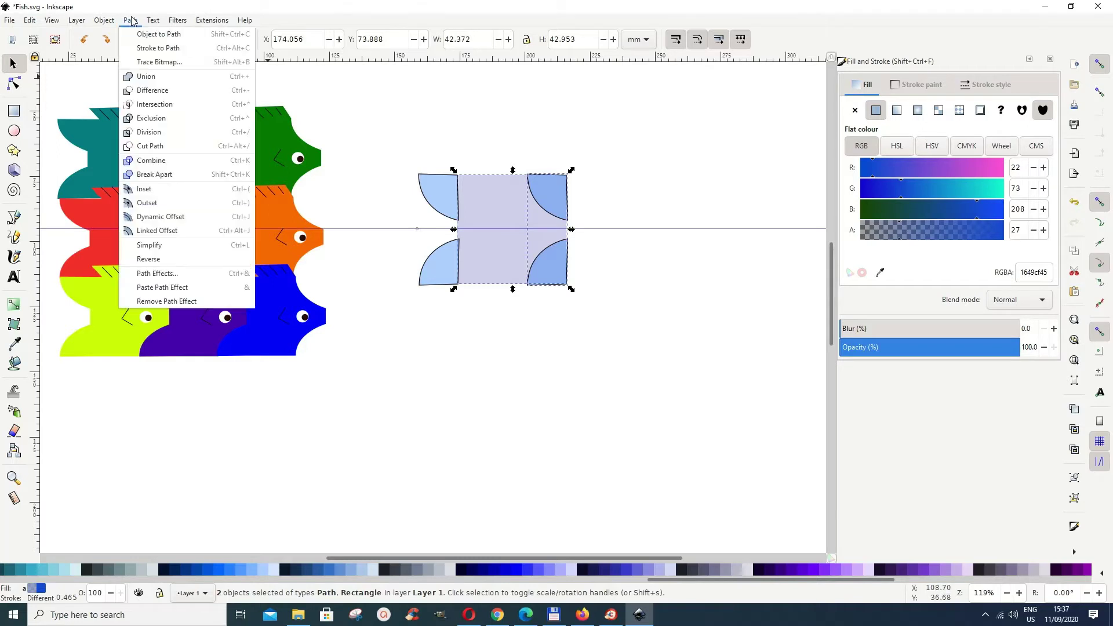
left_click(147, 90)
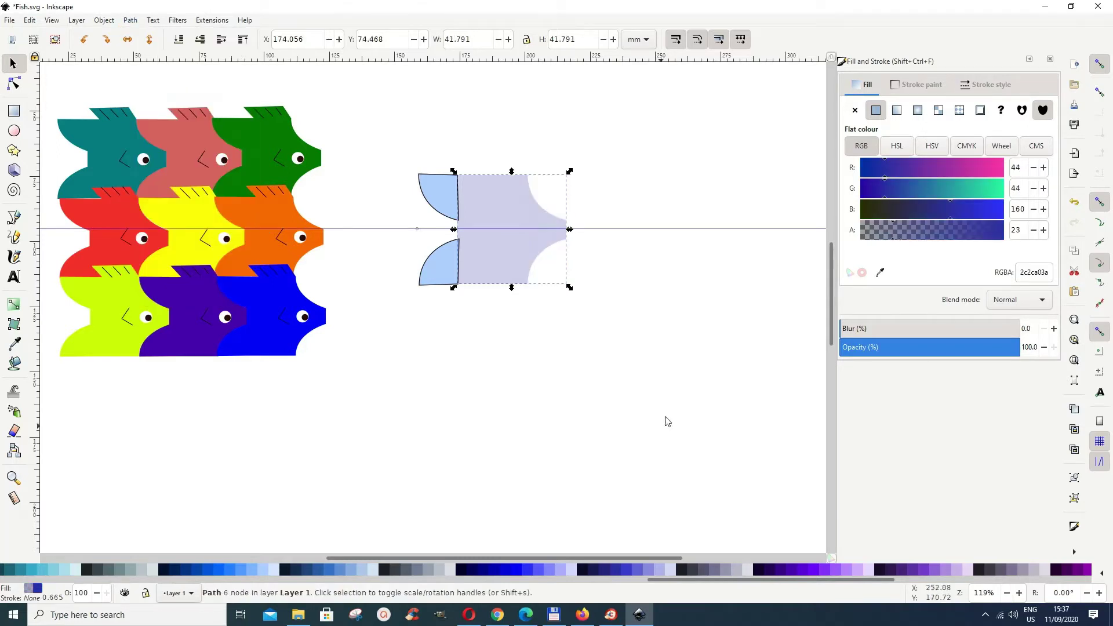
left_click(624, 368)
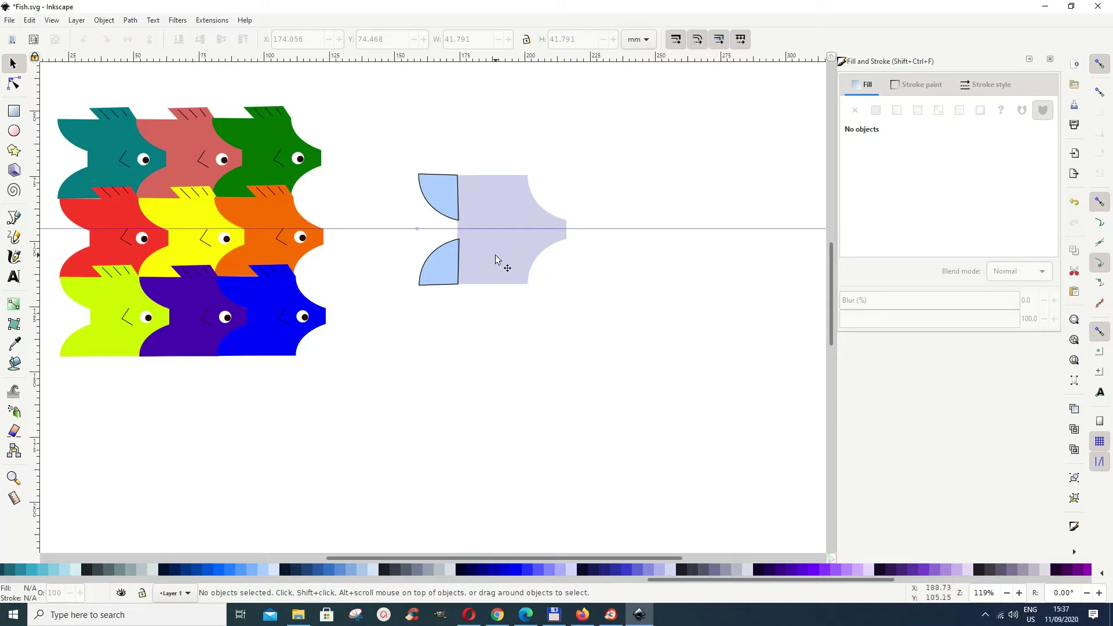
Unite the body with the two tail pieces into one shape and delete the horizontal guide through it
left_click(490, 211)
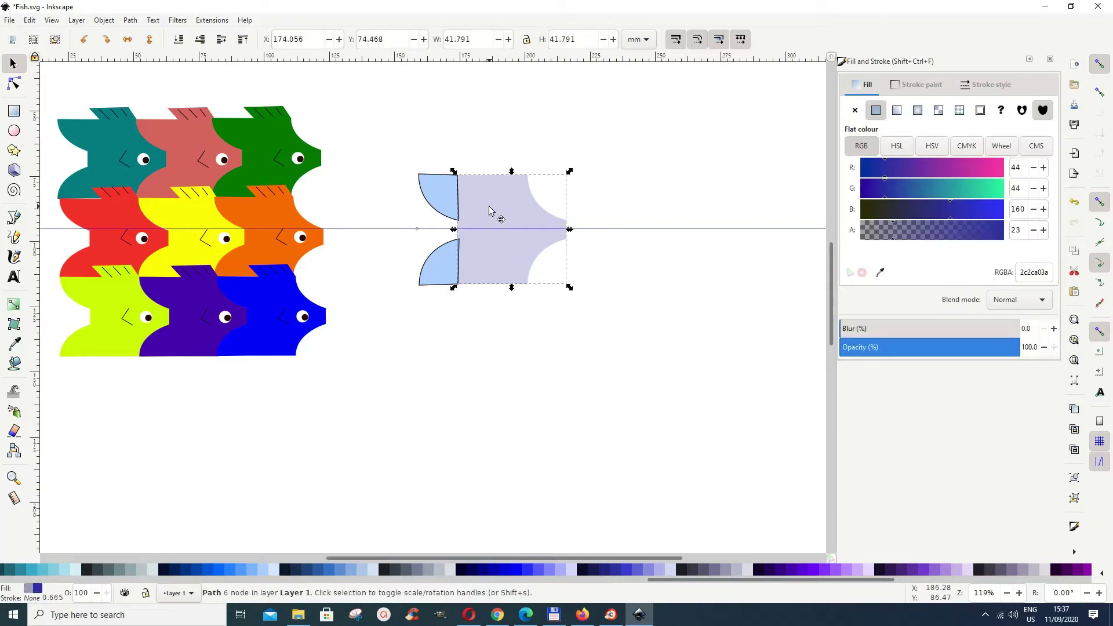
left_click(450, 207, "shift")
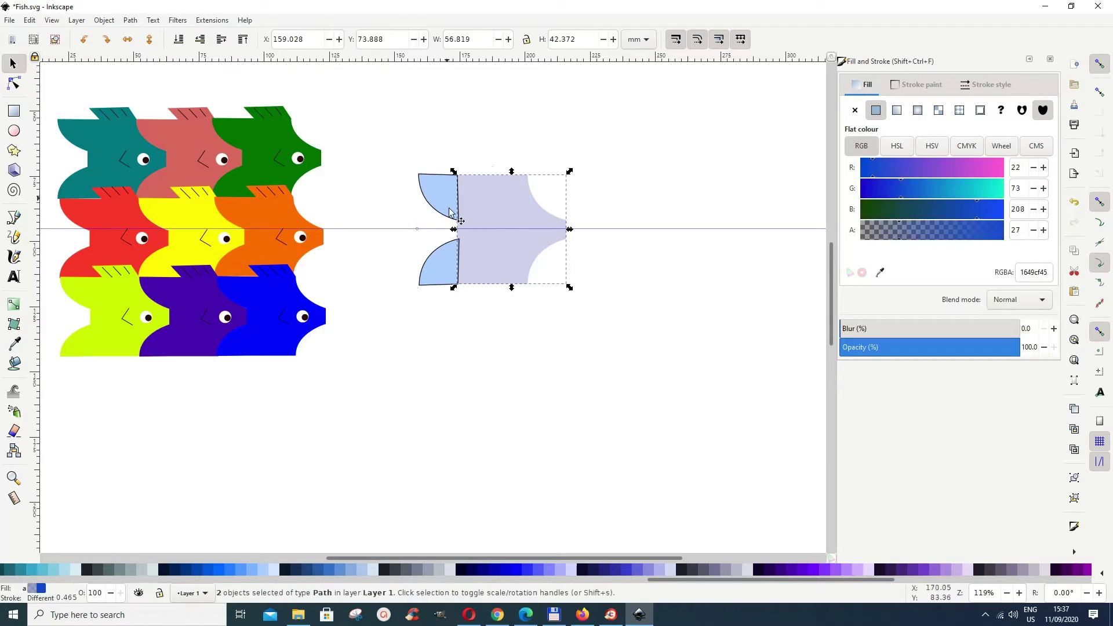
left_click(450, 277, "shift")
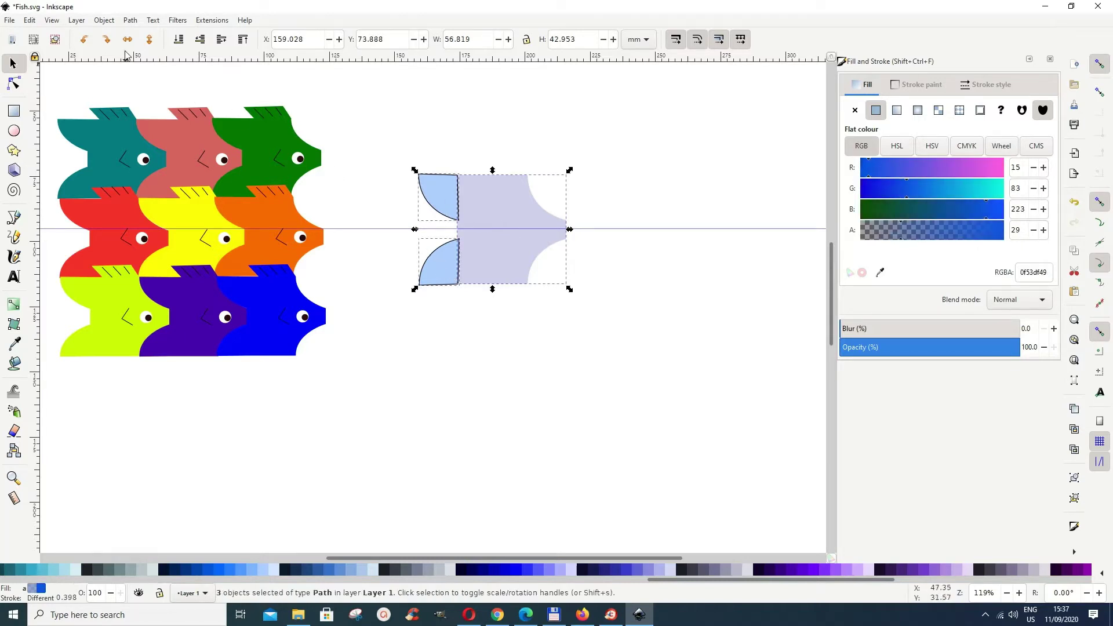
left_click(131, 22)
left_click(145, 76)
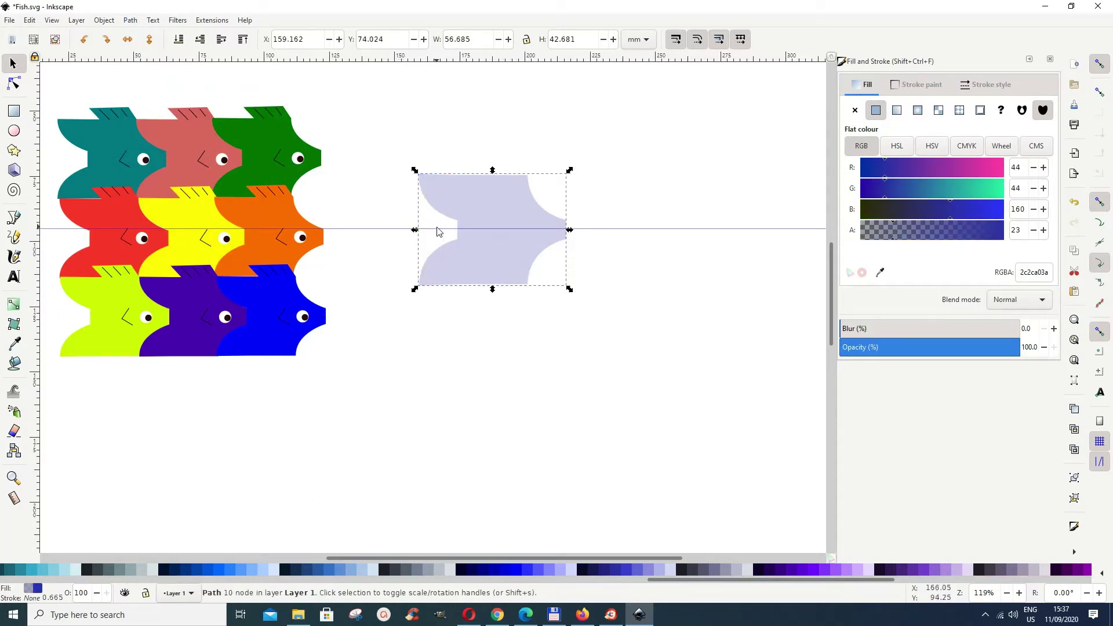
key("Escape")
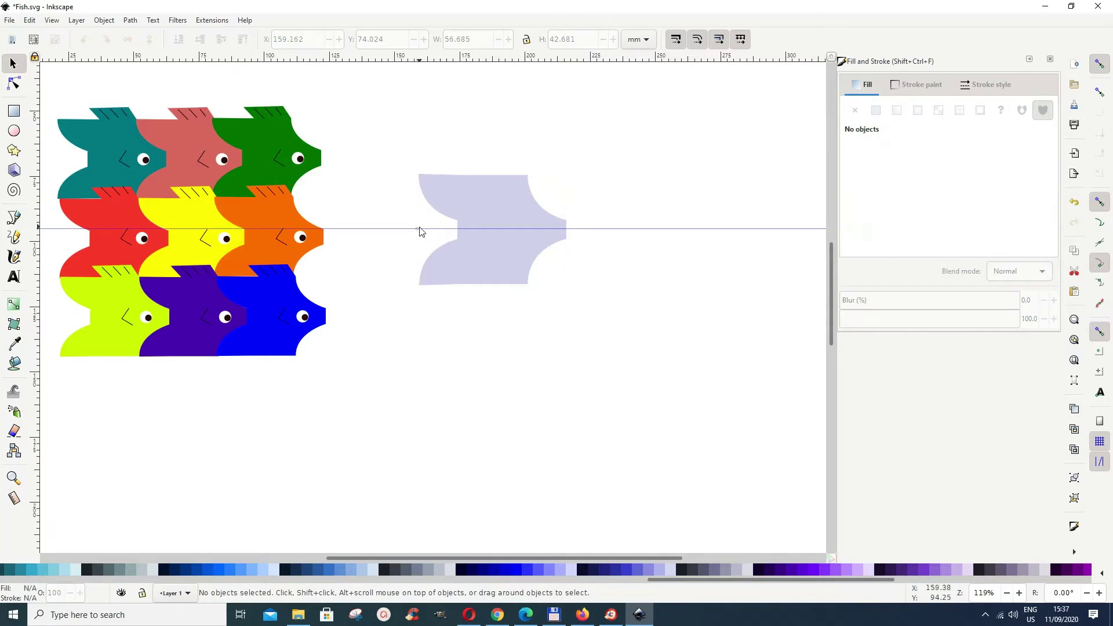
double_click(418, 232)
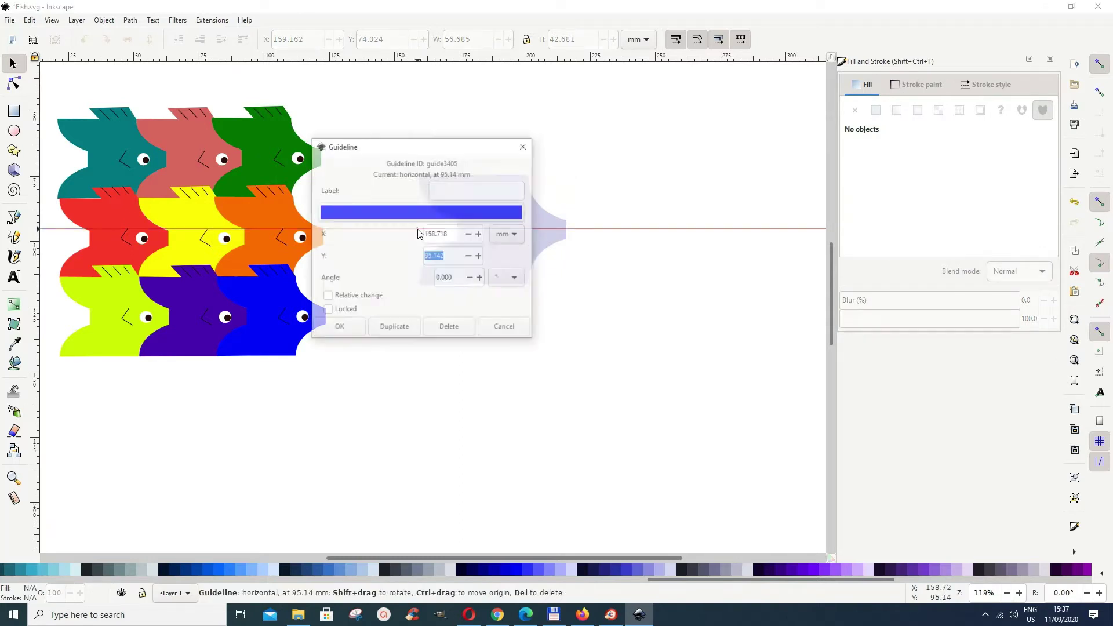
left_click(458, 332)
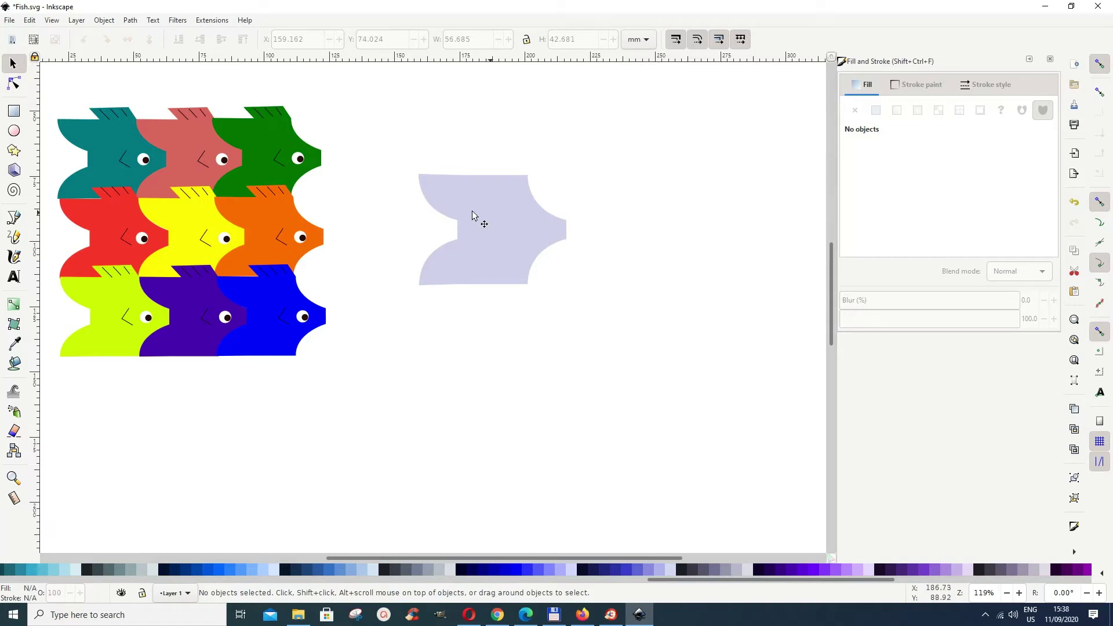
Draw a rectangle about 20 by 7 mm and snap it onto the fish's upper edge, flush with that edge's right end
left_click(13, 111)
left_click_drag(469, 121, 521, 141)
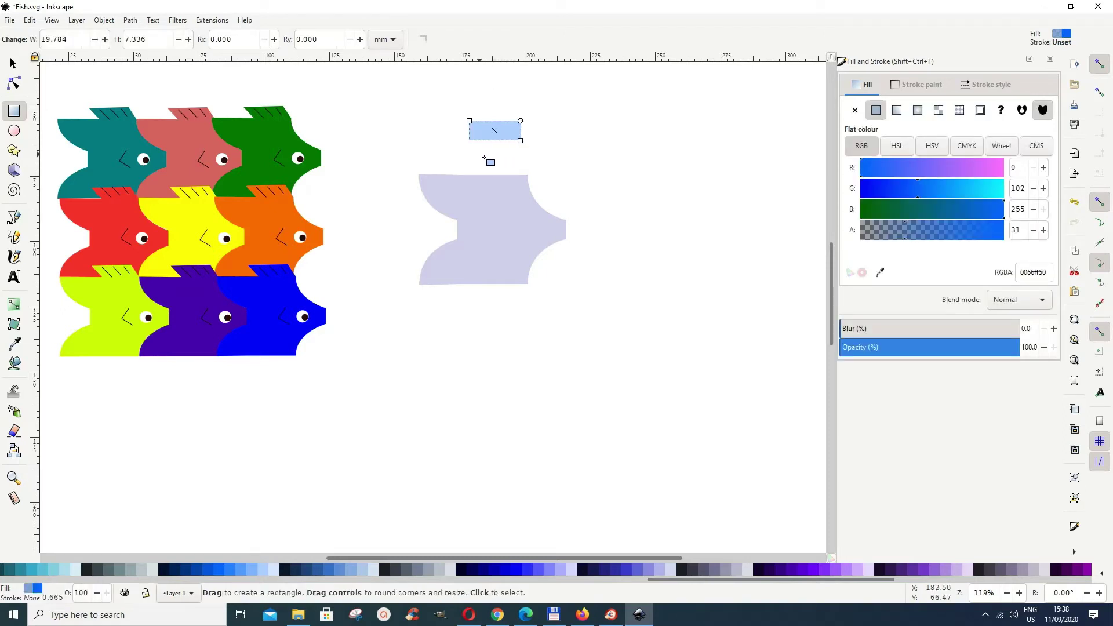
left_click(13, 63)
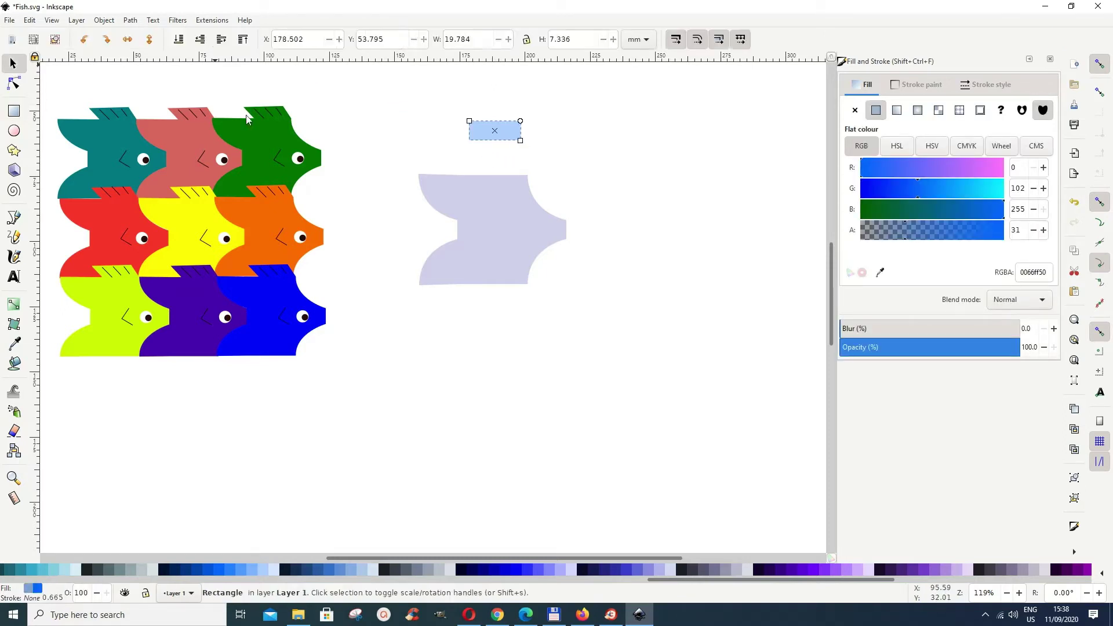
left_click_drag(480, 142, 487, 177)
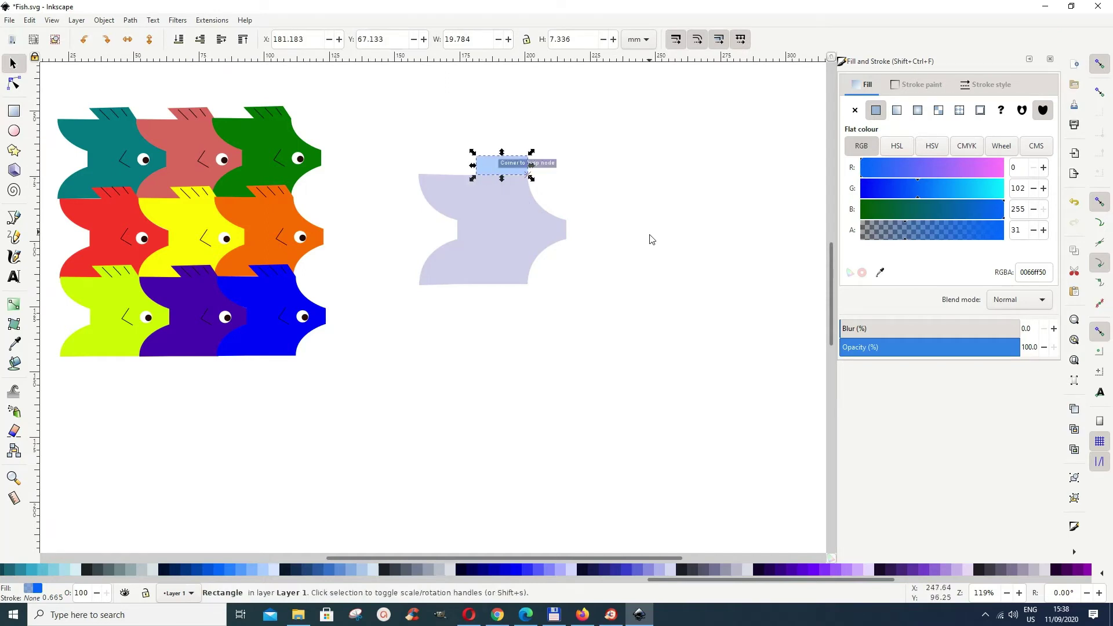
left_click(558, 141)
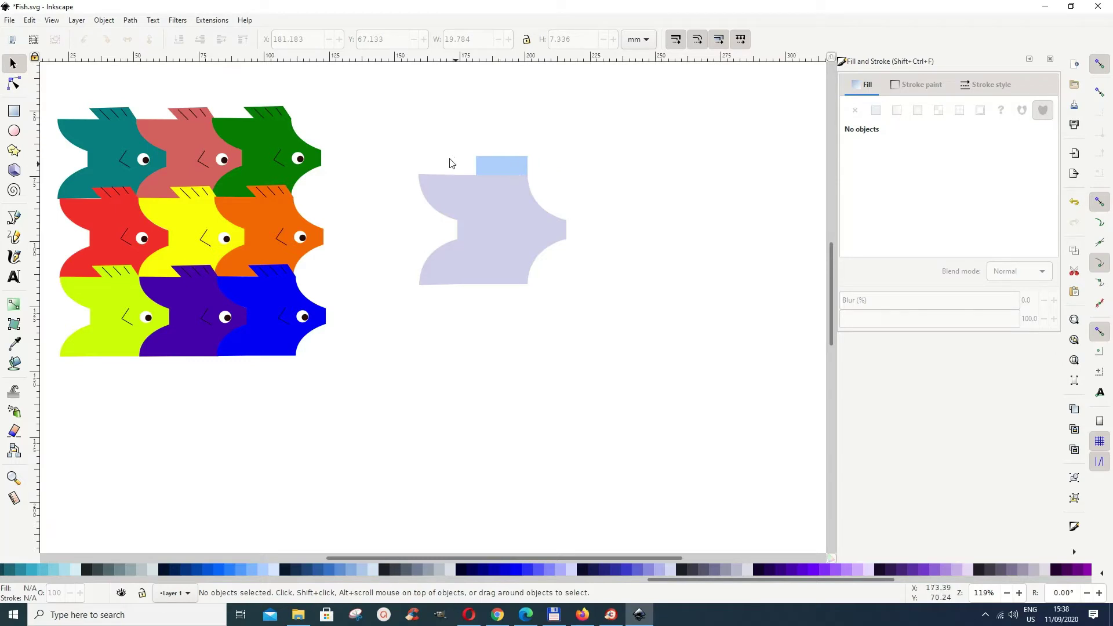
Convert the small rectangle to a path and shift its two upper nodes about 3 mm left to slant it into a fin
left_click(487, 168)
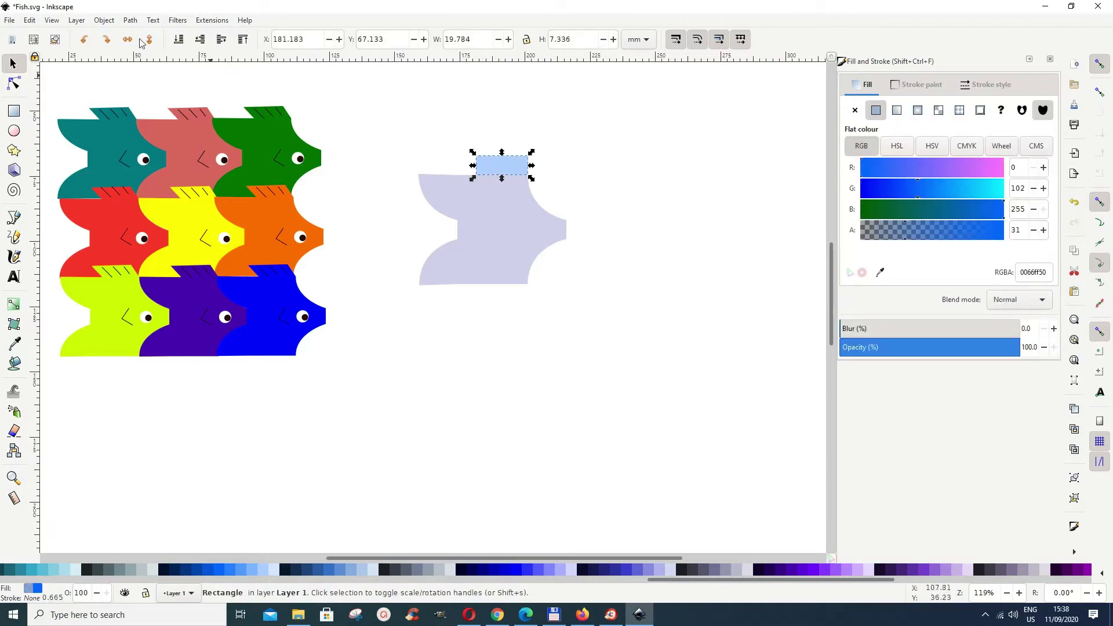
left_click(130, 20)
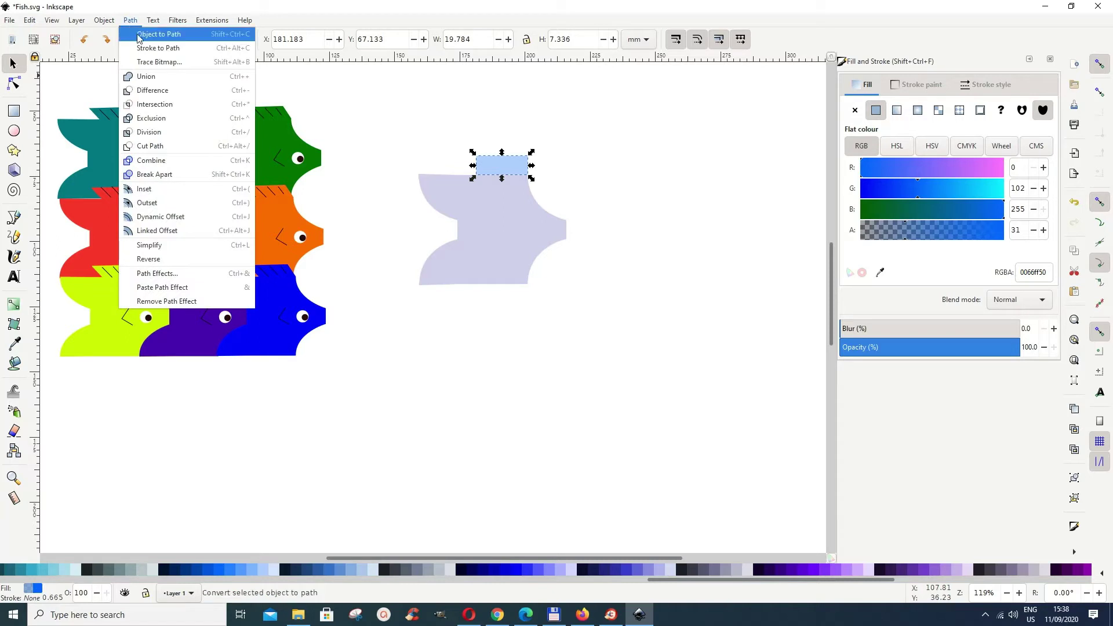
left_click(138, 37)
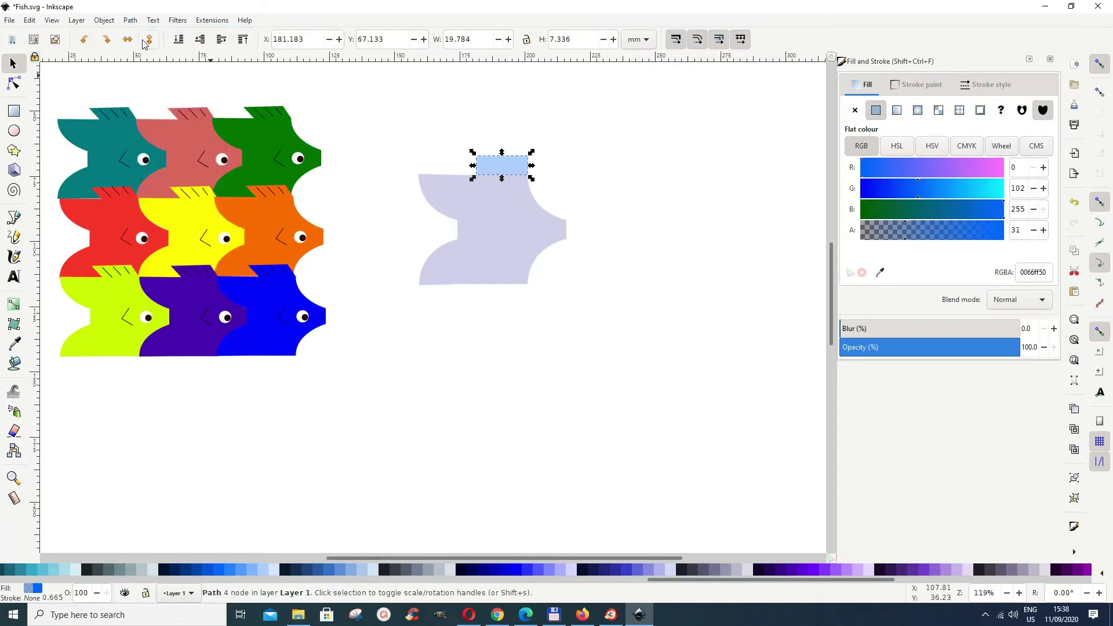
left_click(13, 84)
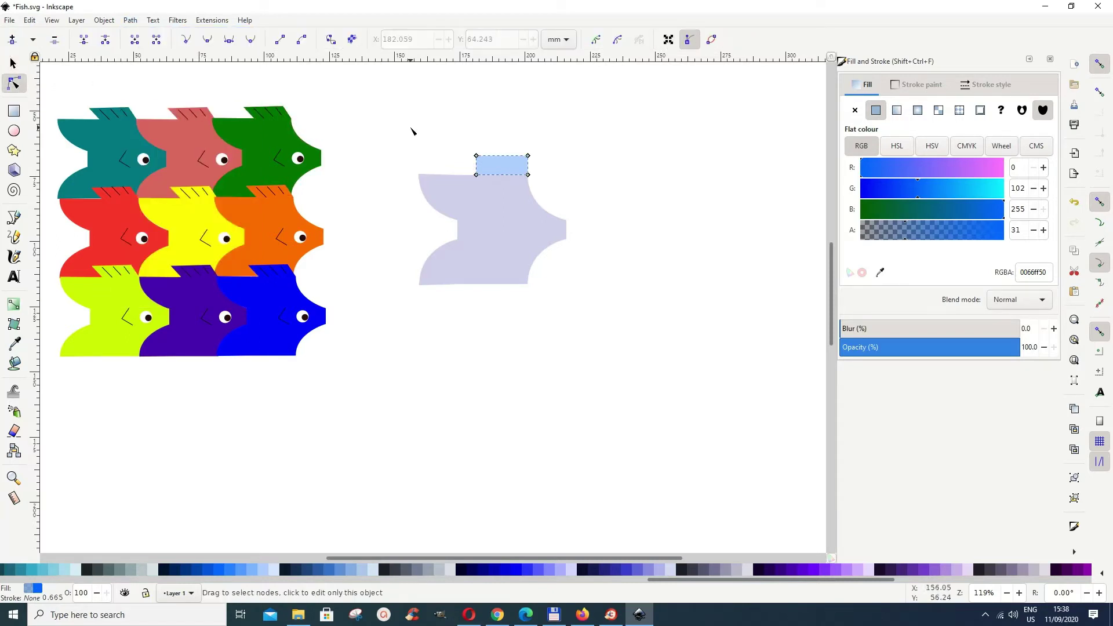
mouse_move(477, 157)
left_mouse_down()
mouse_move(525, 157)
mouse_move(469, 157)
left_mouse_up()
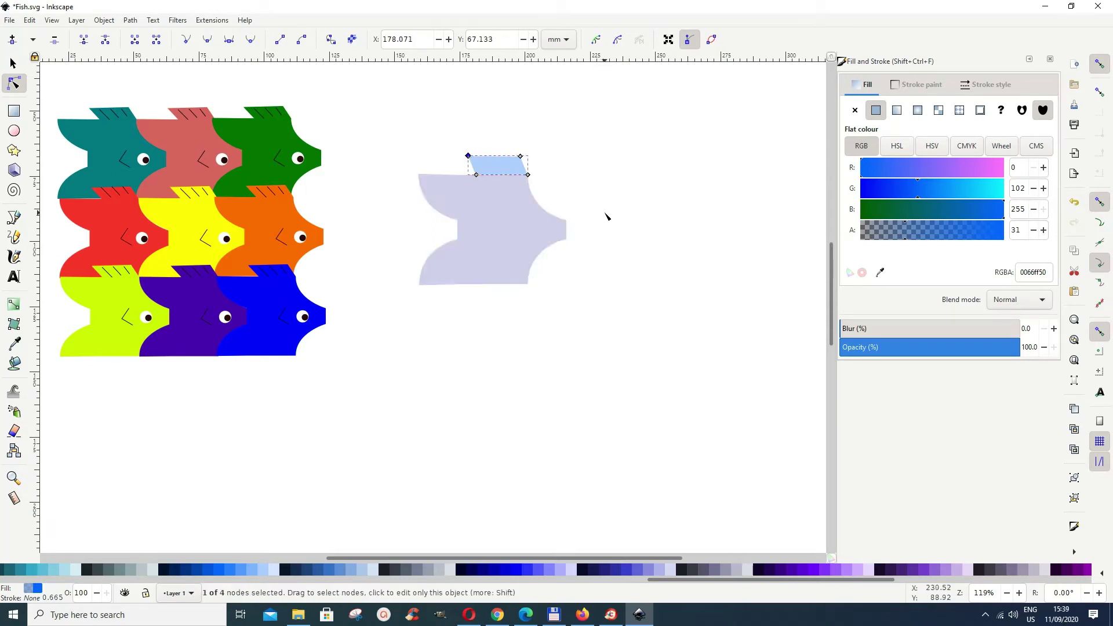
Unite the slanted fin with the fish body and move the fish about 23 mm to the right
left_click(13, 63)
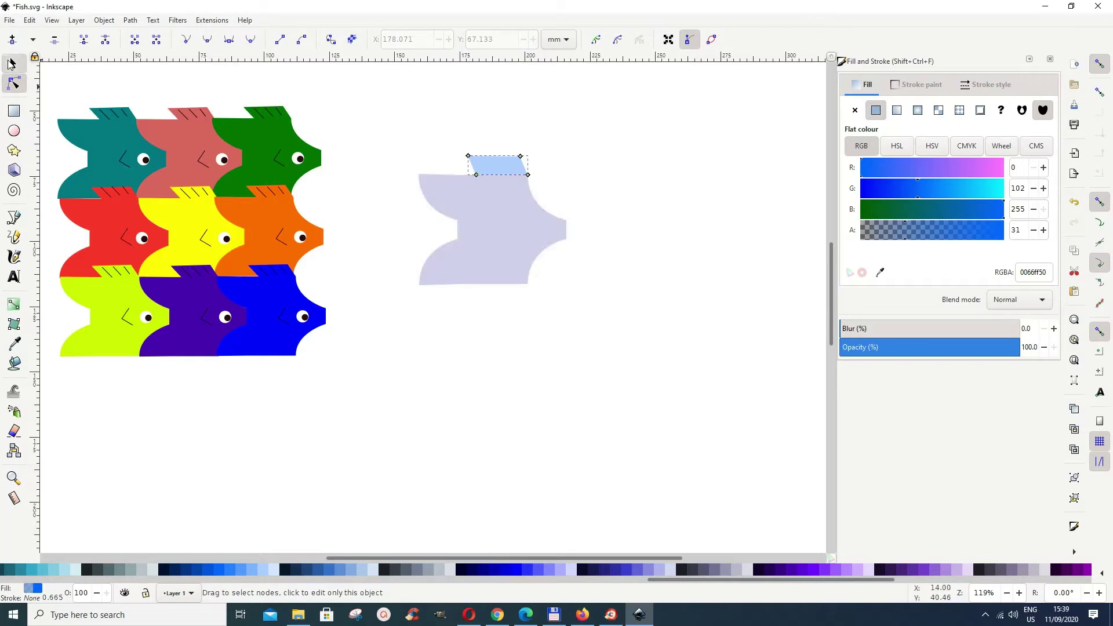
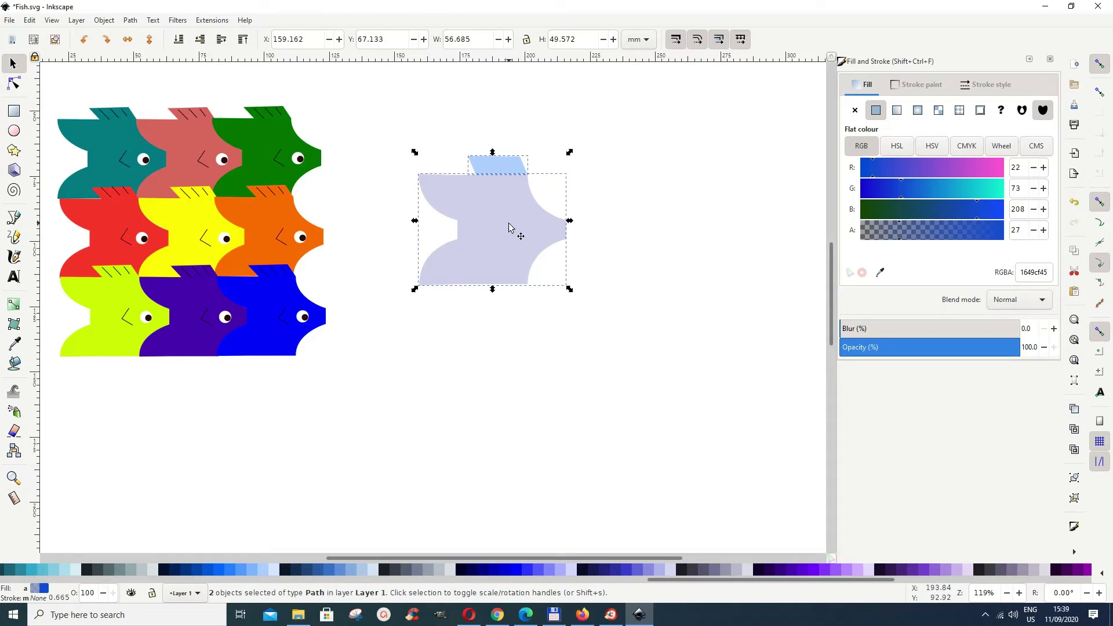
left_click(130, 21)
left_click(148, 78)
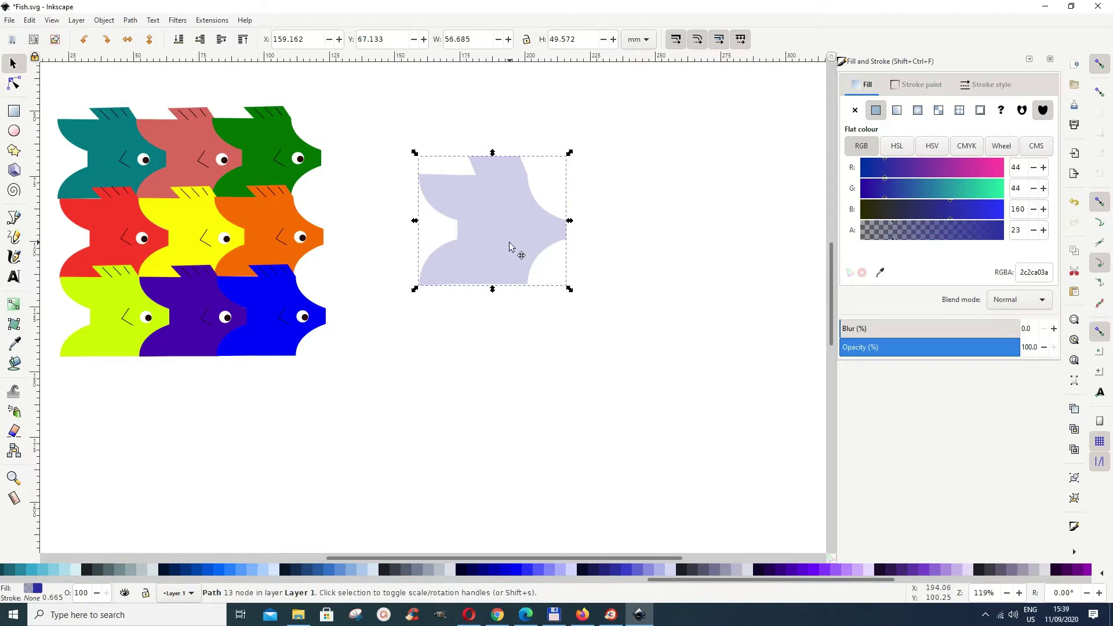
left_click_drag(509, 243, 572, 243)
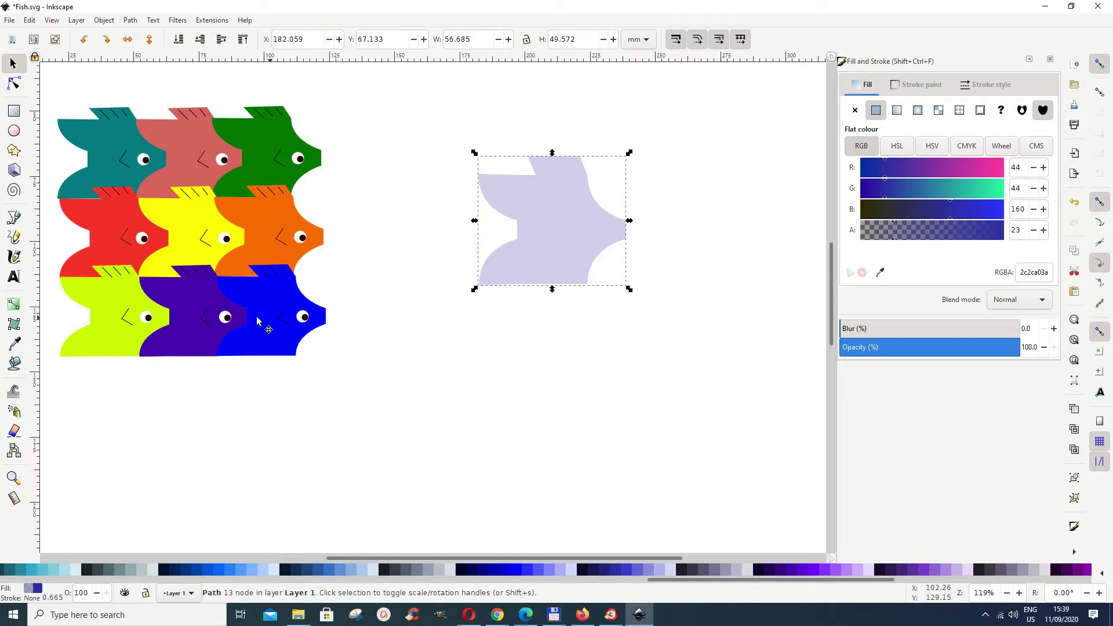
Draw an open V-shaped line pointing left on the fish's head, using straight segments about 6 mm and 5 mm long
left_click(14, 220)
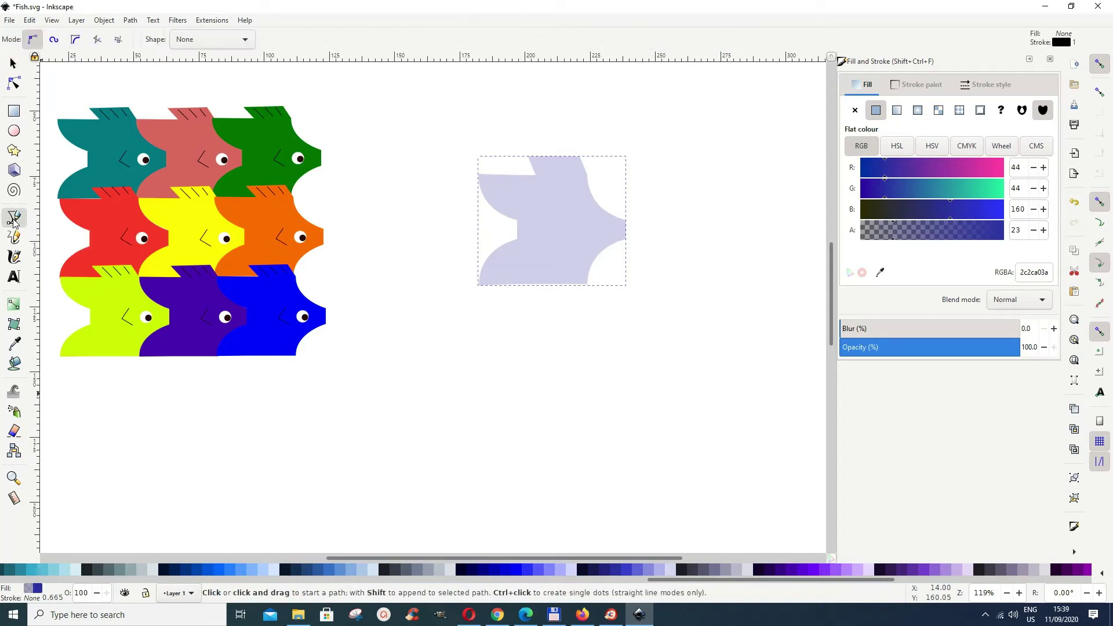
left_click(98, 42)
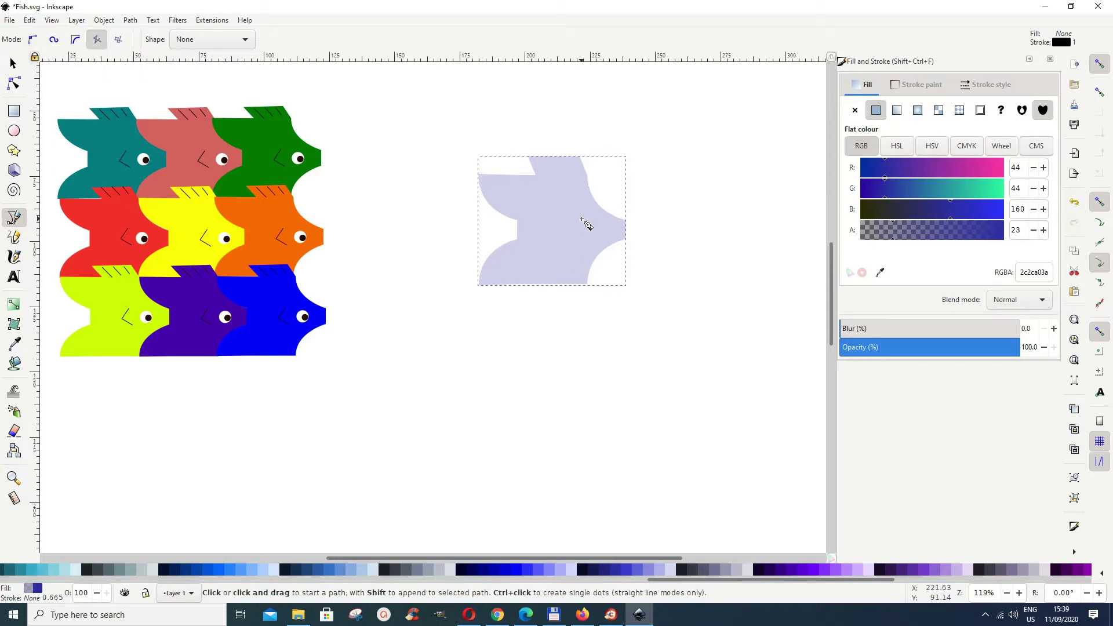
left_click(581, 219)
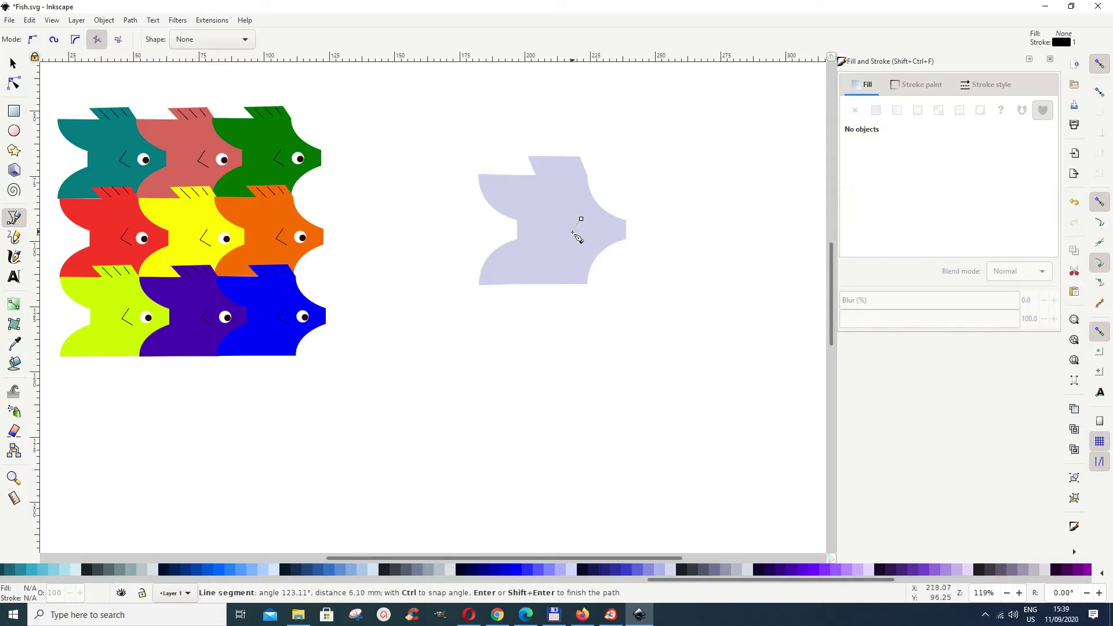
left_click(572, 232)
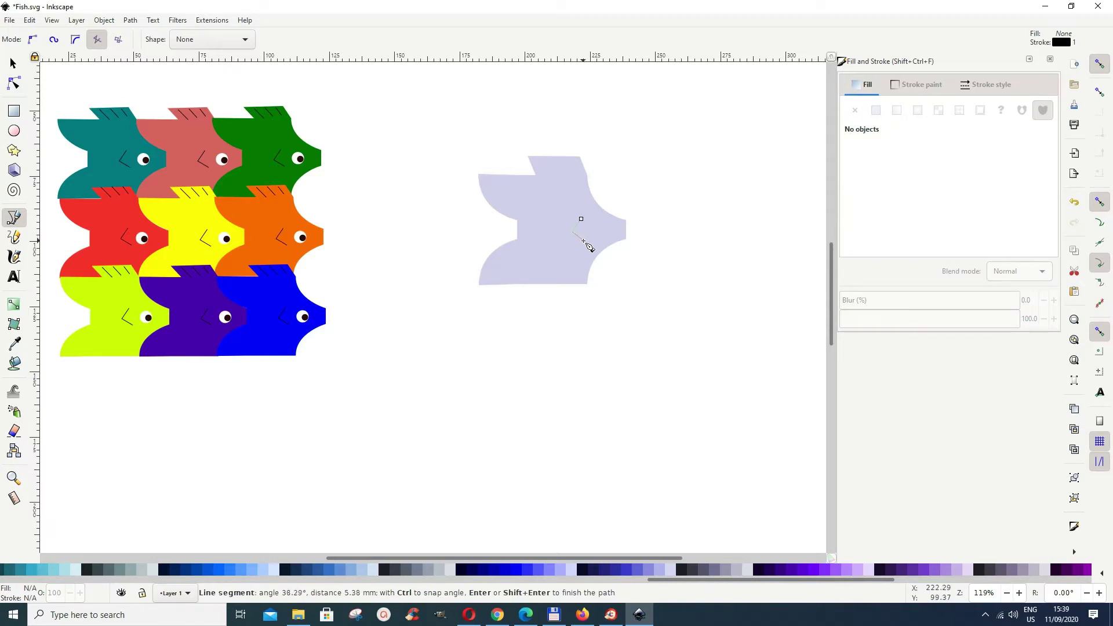
left_click(583, 241)
key("Return")
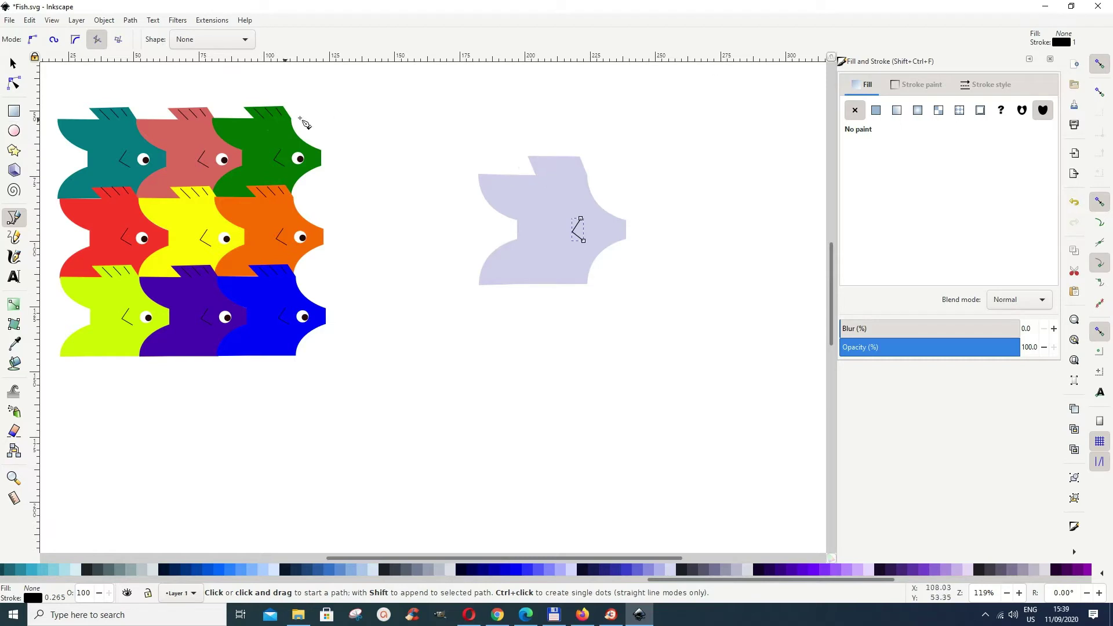
Draw three separate slanted straight lines across the fin, about 8 mm, 8 mm and 6 mm long, roughly parallel to its slanted edge
left_click(539, 157)
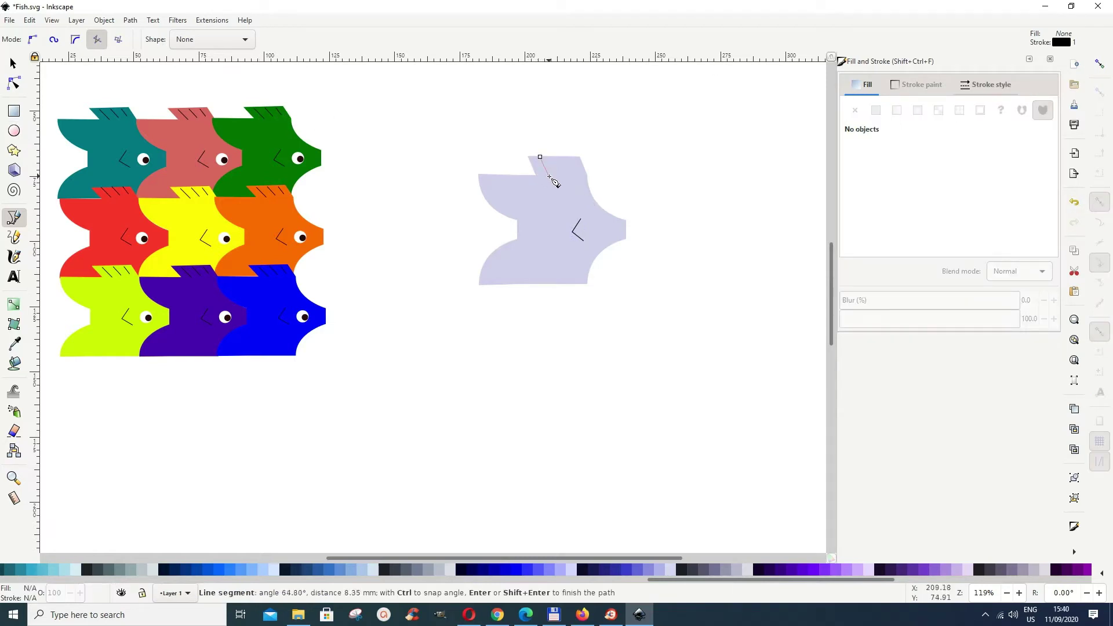
left_click(550, 176)
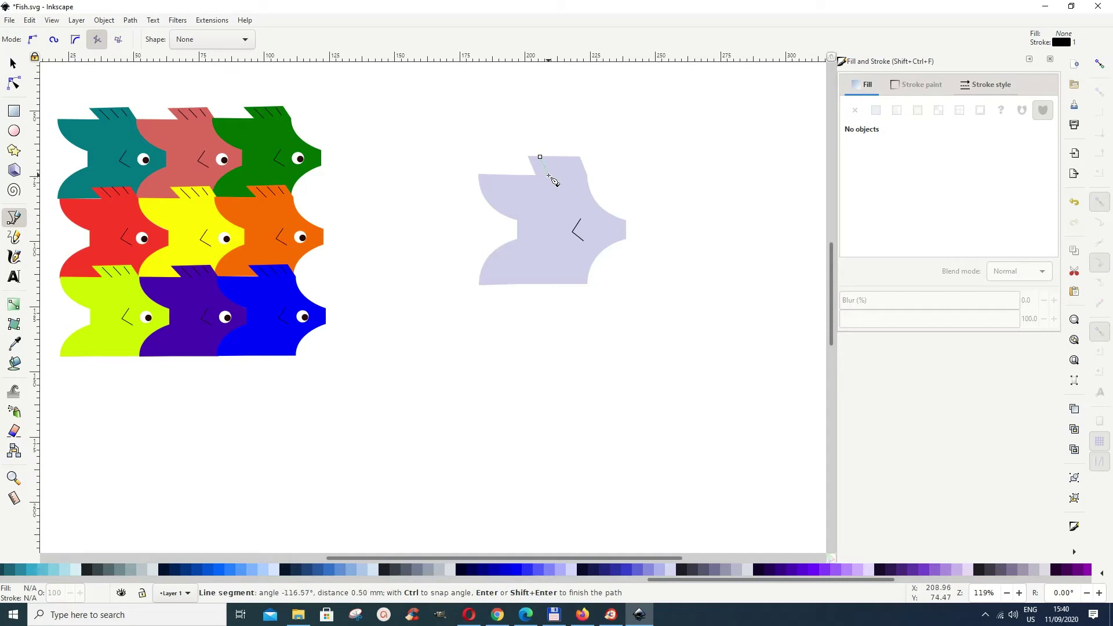
key("Return")
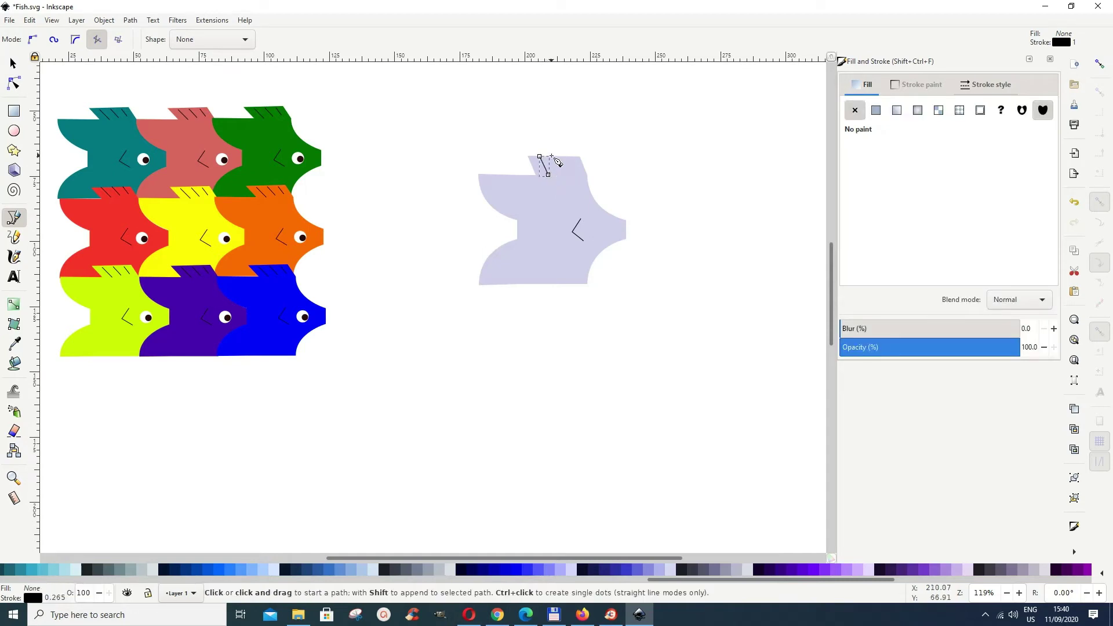
left_click(552, 156)
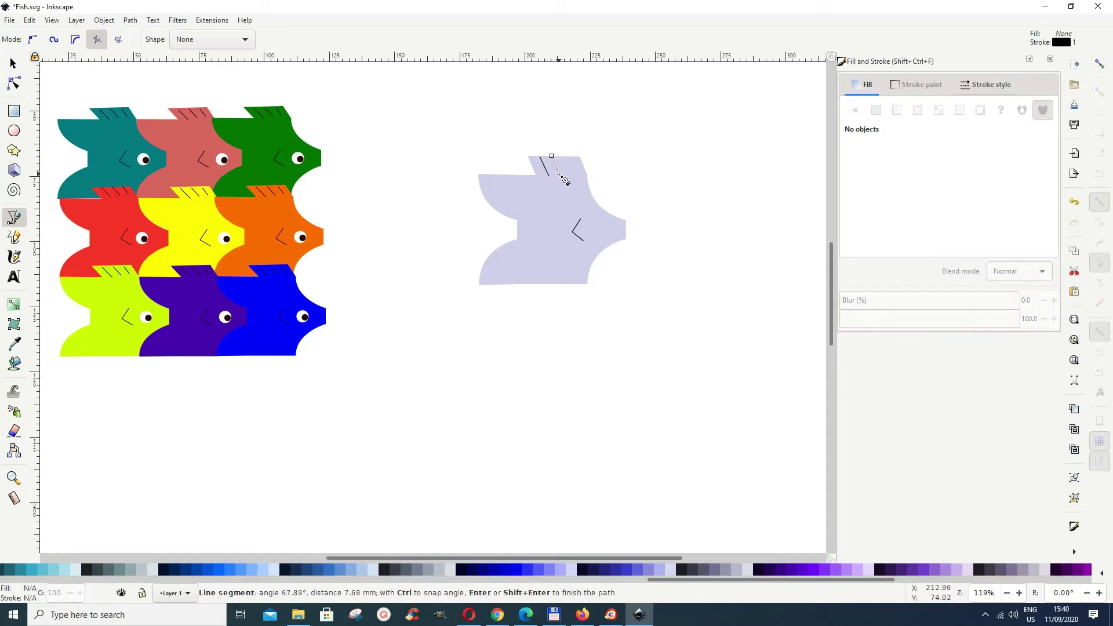
left_click(559, 174)
key("Return")
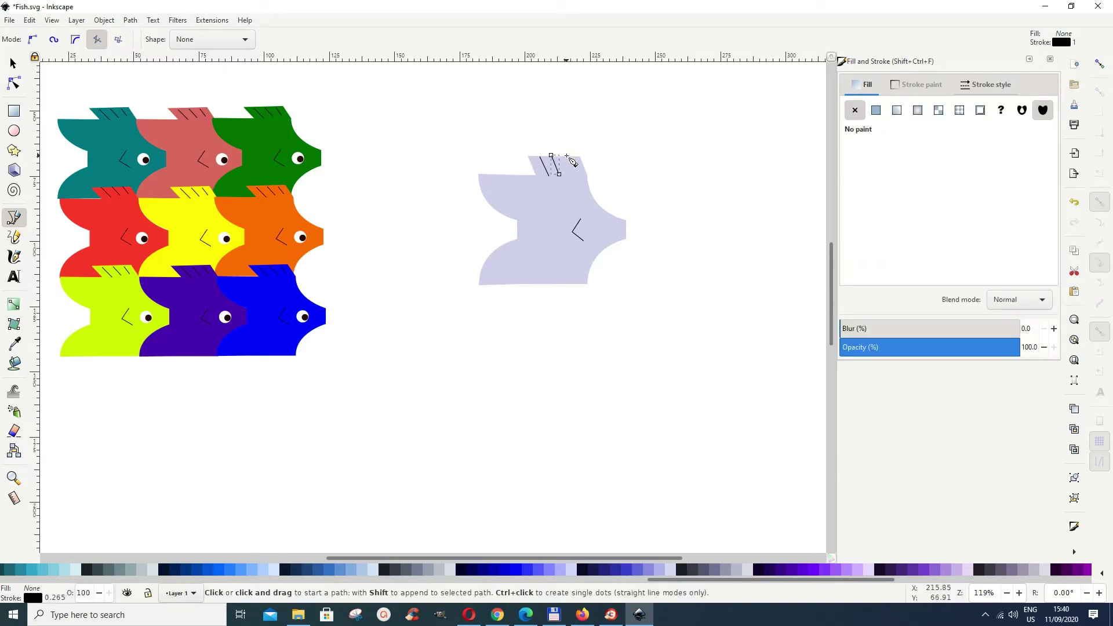
left_click(566, 156)
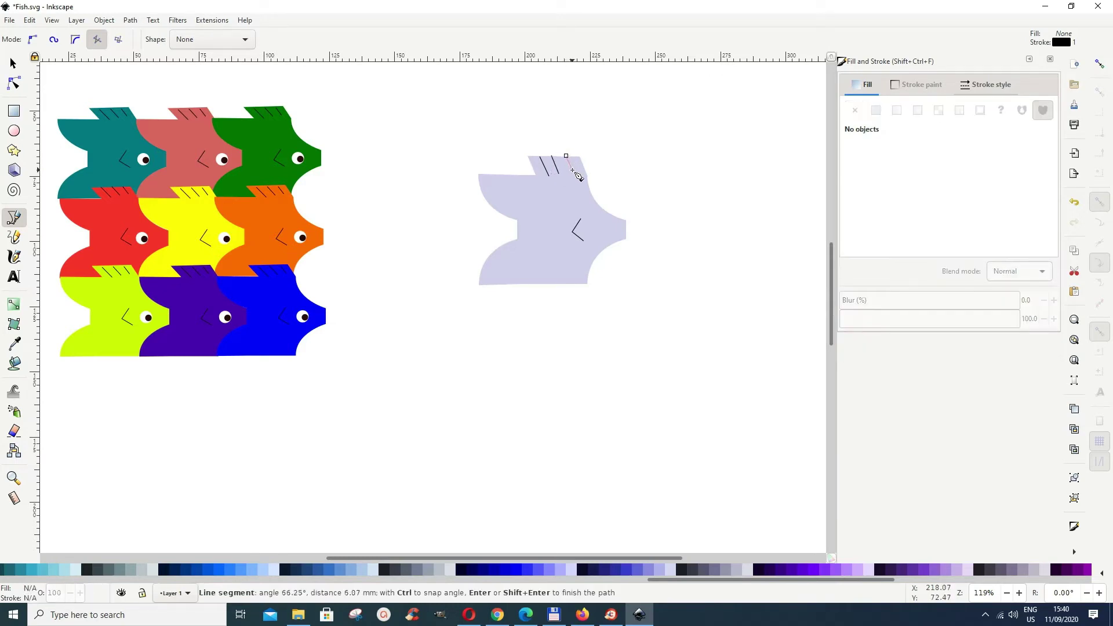
left_click(572, 171)
key("Return")
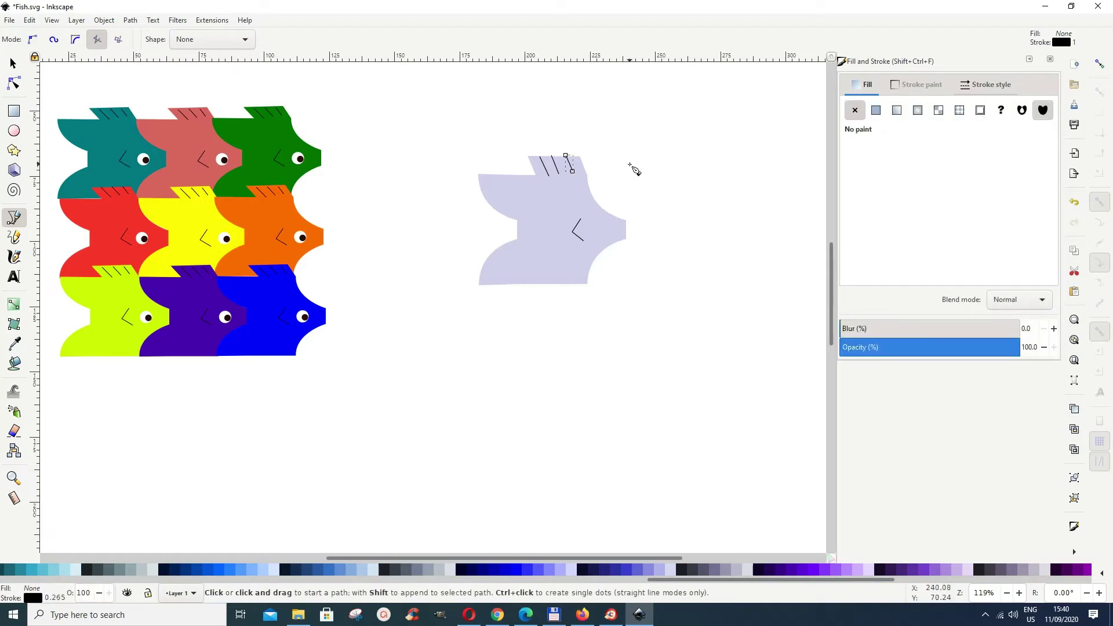
Combine the three fin lines and the V-shaped head line into a single path
left_click(13, 64)
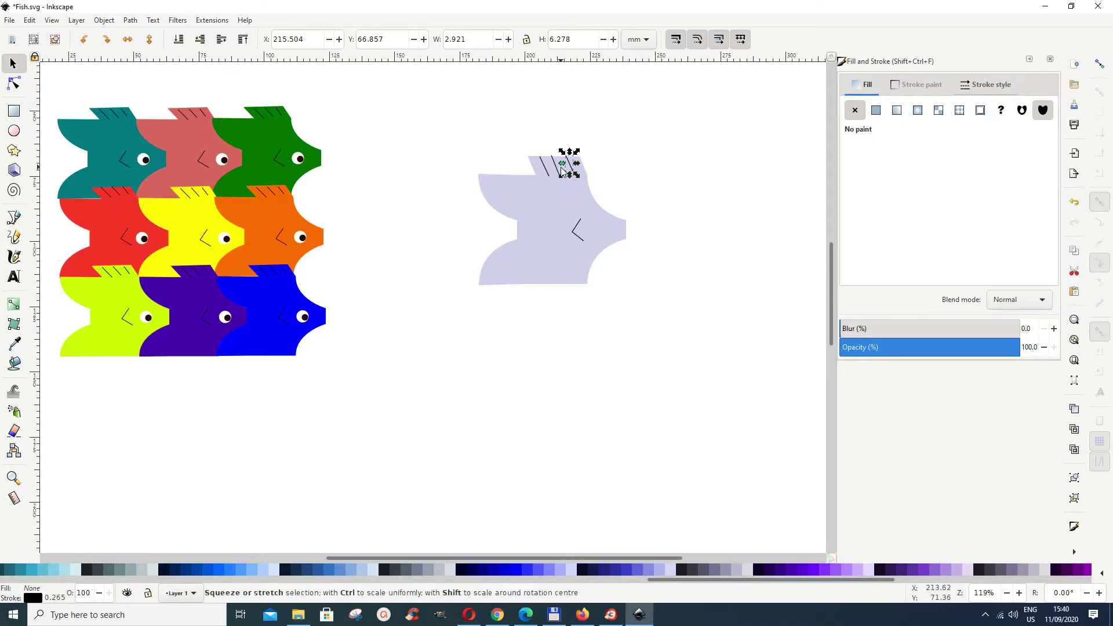
left_click(555, 166, "shift")
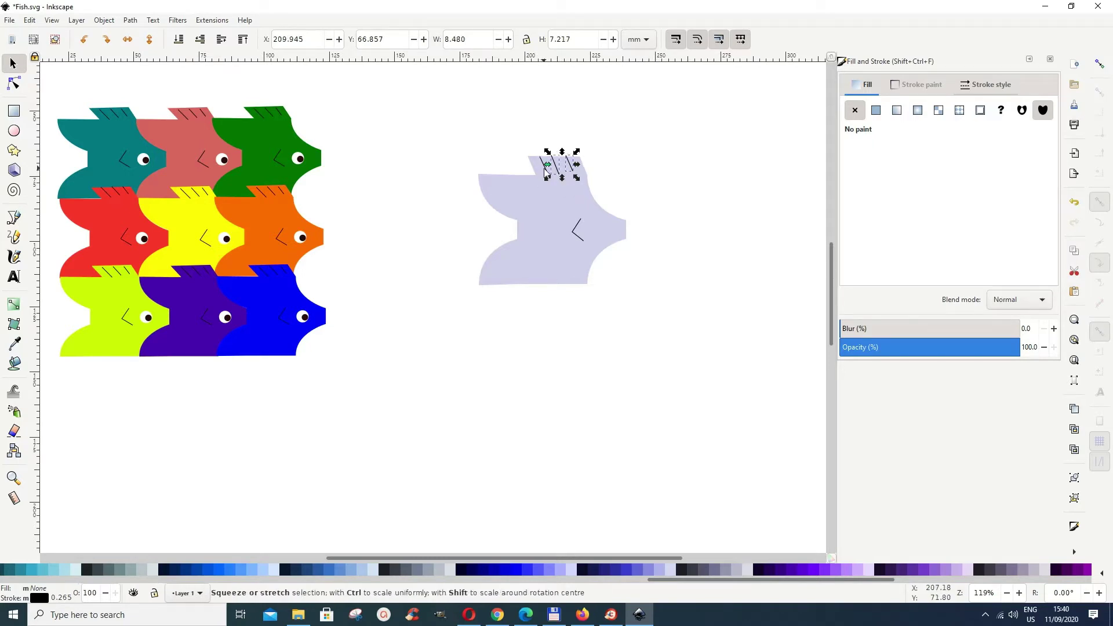
left_click(544, 169, "shift")
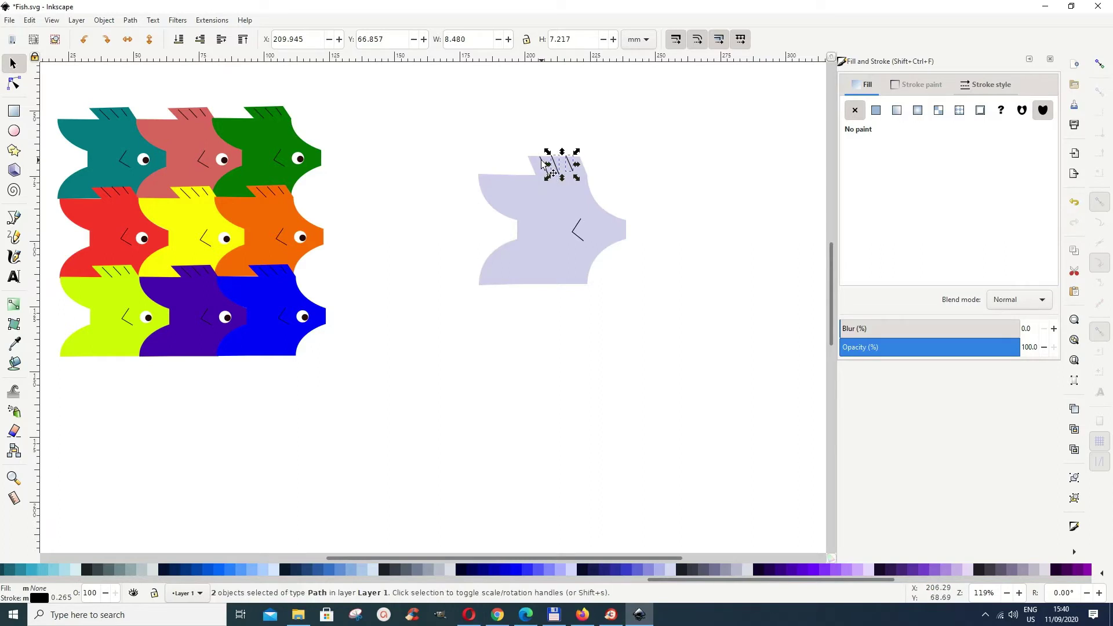
left_click(580, 237, "shift")
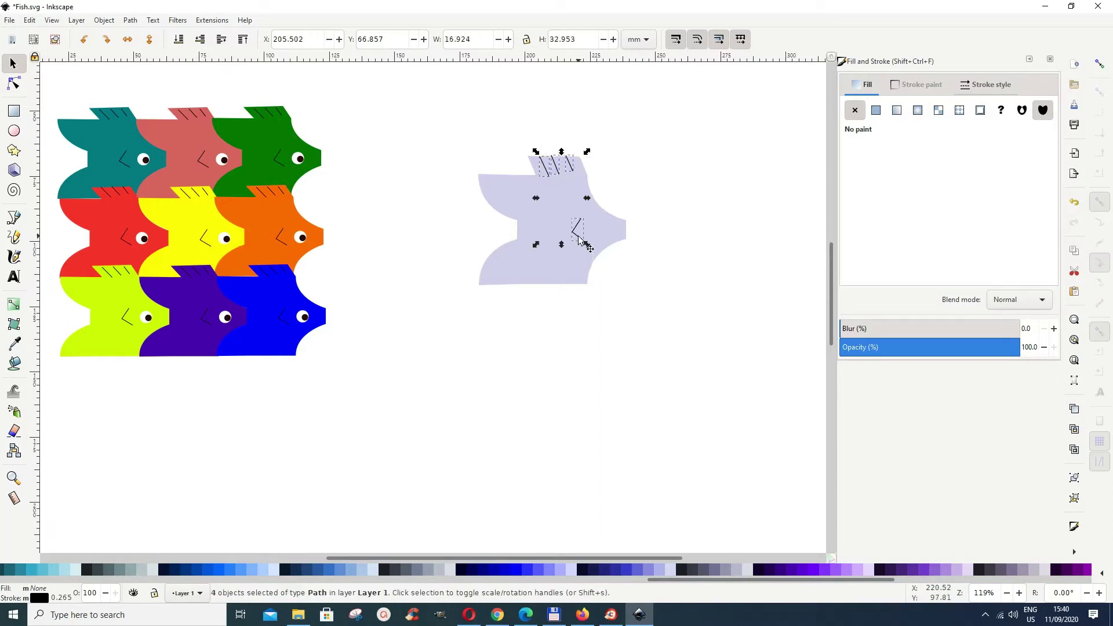
left_click(128, 20)
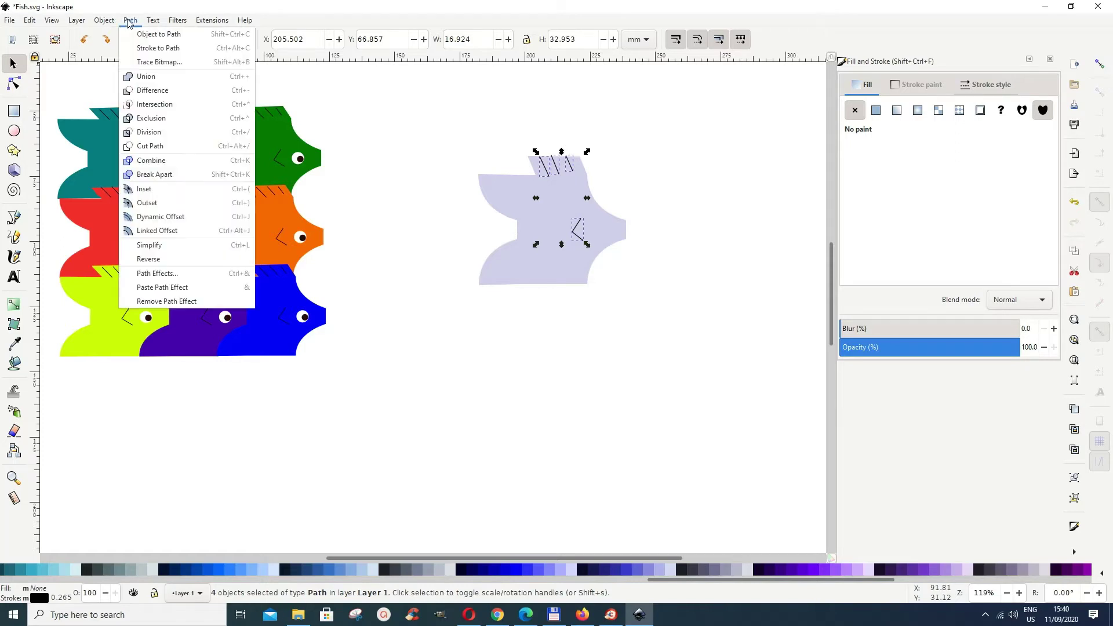
left_click(145, 165)
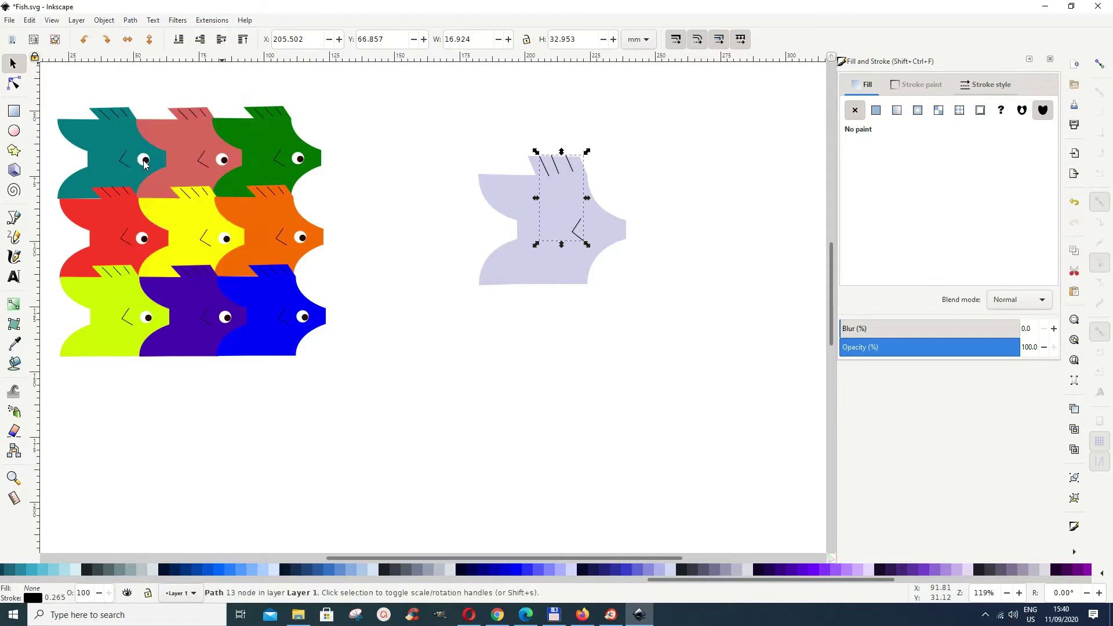
left_click(577, 390)
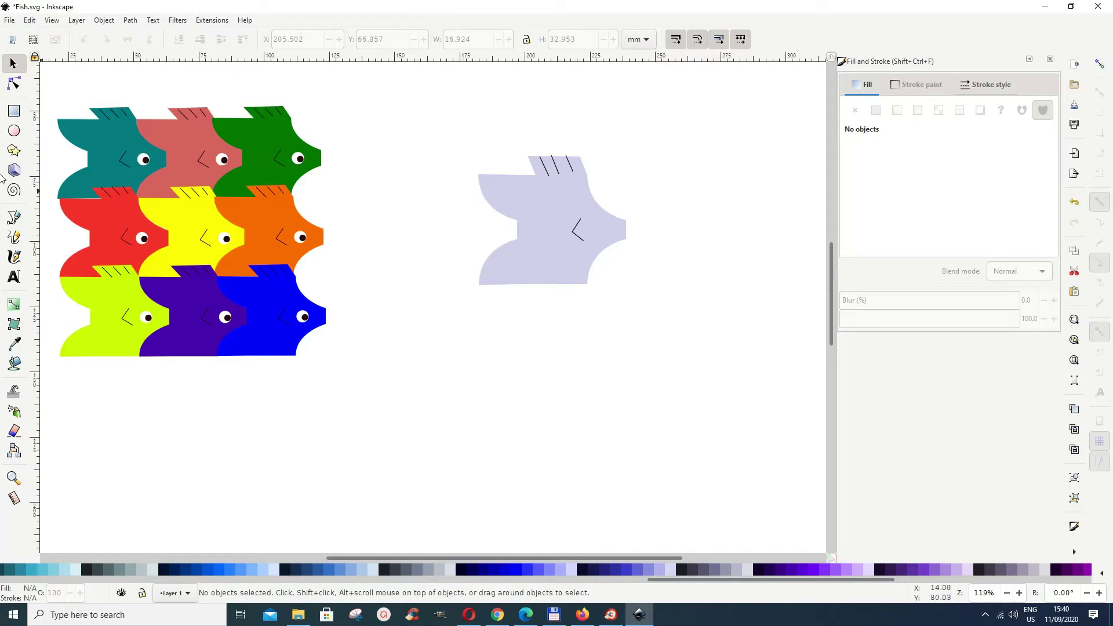
Draw a circle about 6.7 mm in diameter in the empty area below the fish and duplicate it in place
left_click(16, 133)
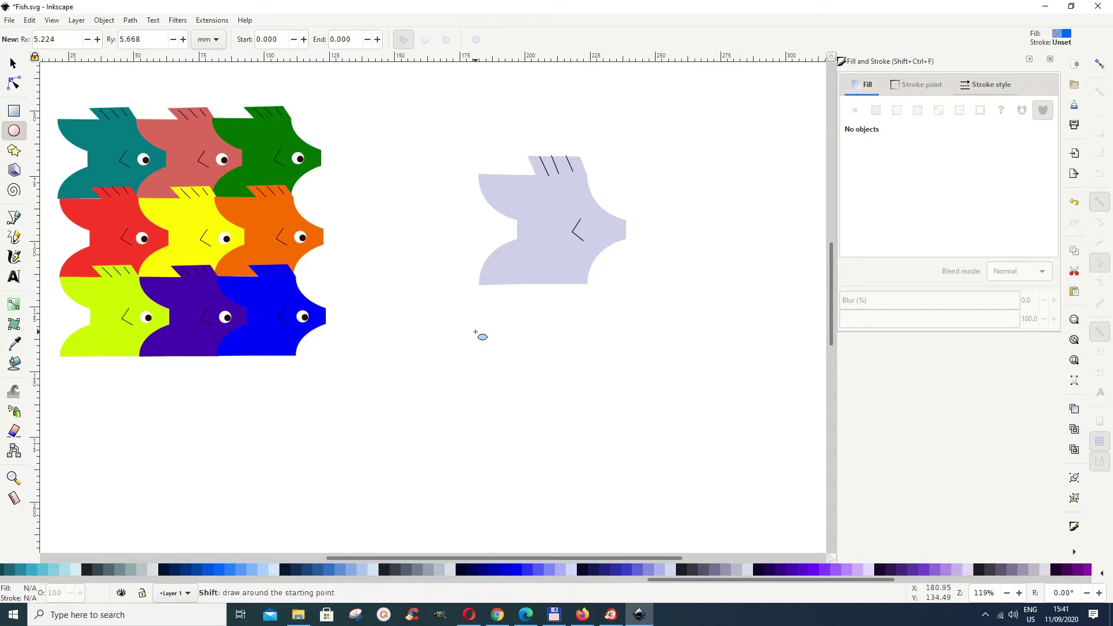
mouse_move(476, 333)
left_mouse_down()
mouse_move(491, 346)
mouse_move(483, 342)
left_mouse_up()
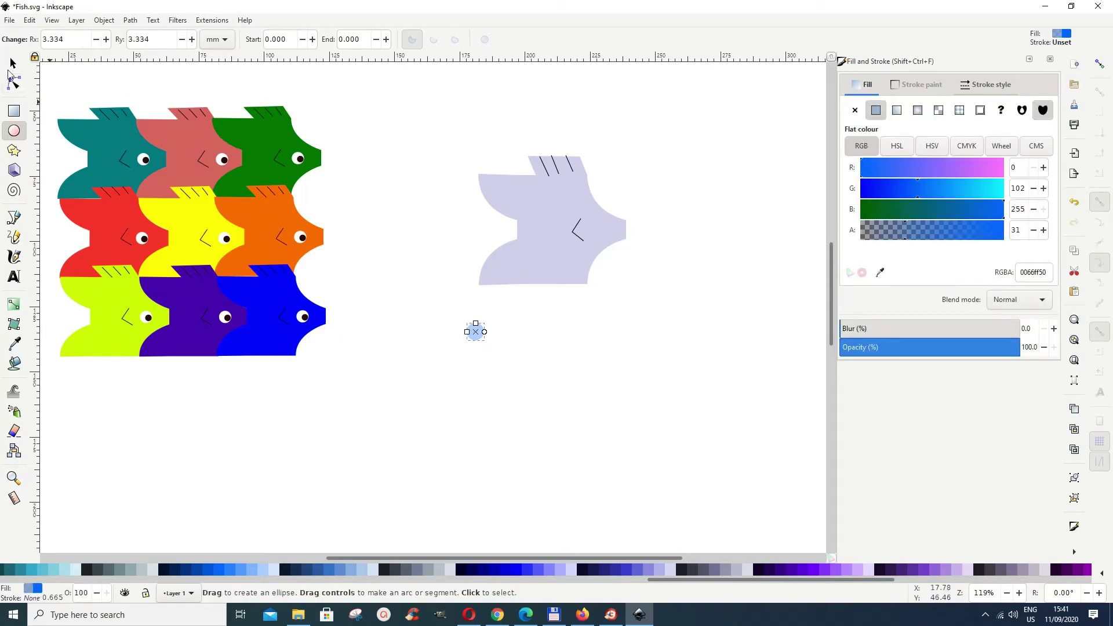
key("s")
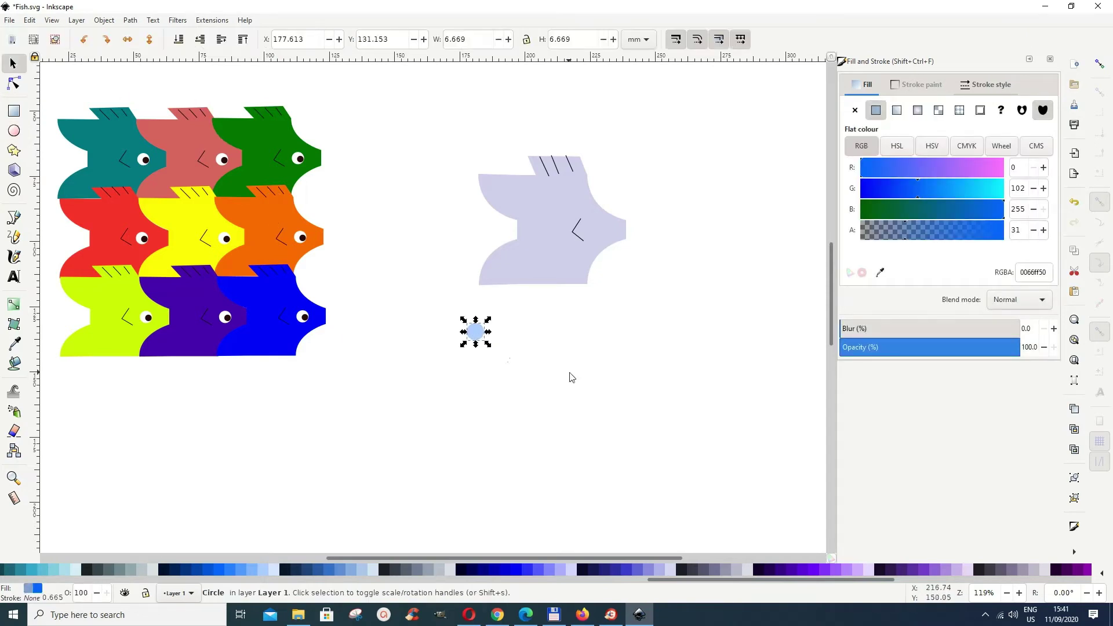
right_click(479, 337)
left_click(515, 86)
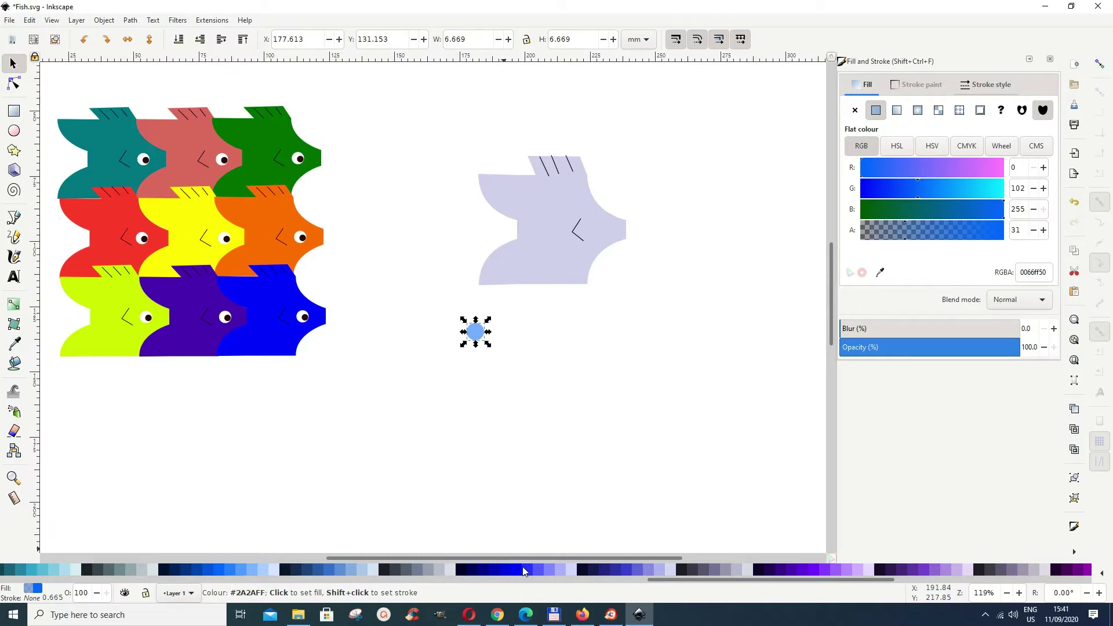
Fill the duplicated circle with the near-black colour 241c1c at full alpha (100)
left_click(462, 576)
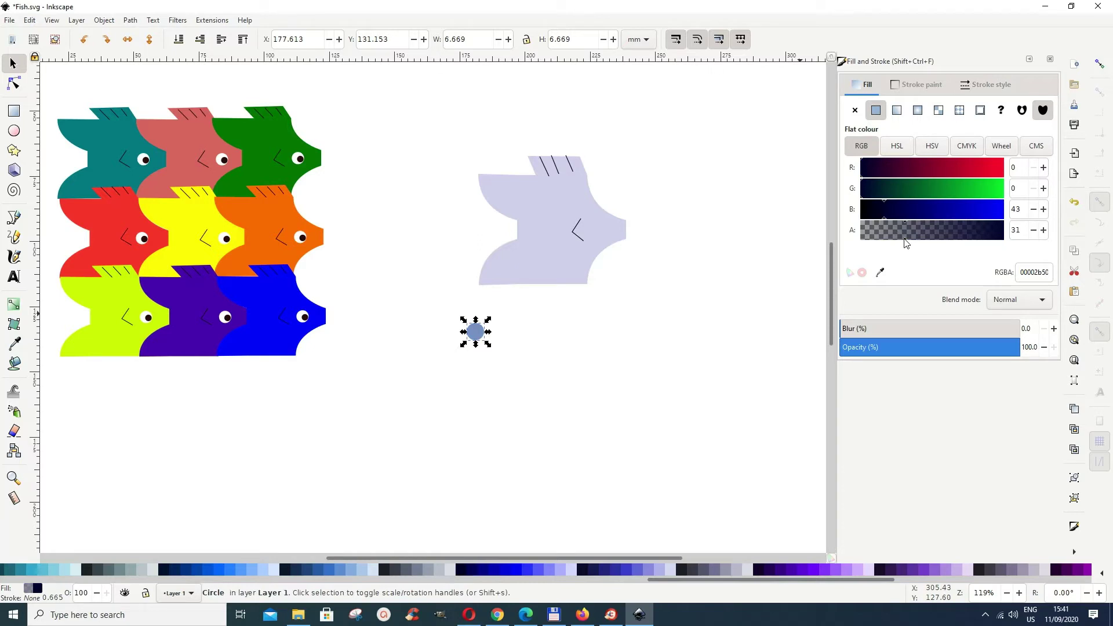
left_click_drag(909, 243, 1005, 242)
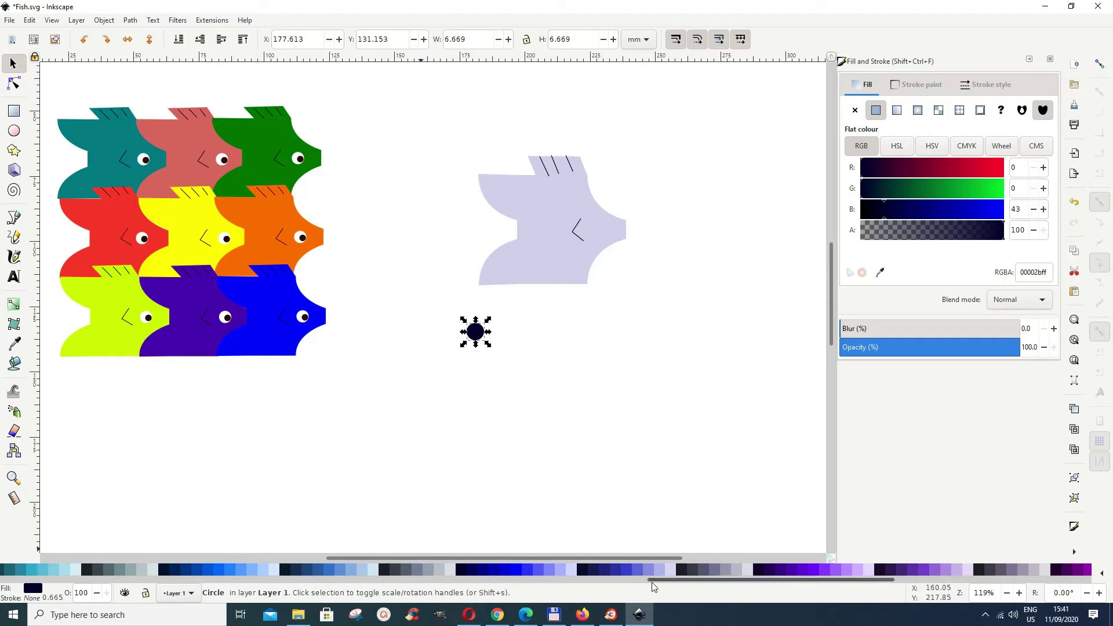
left_click_drag(653, 580, 185, 602)
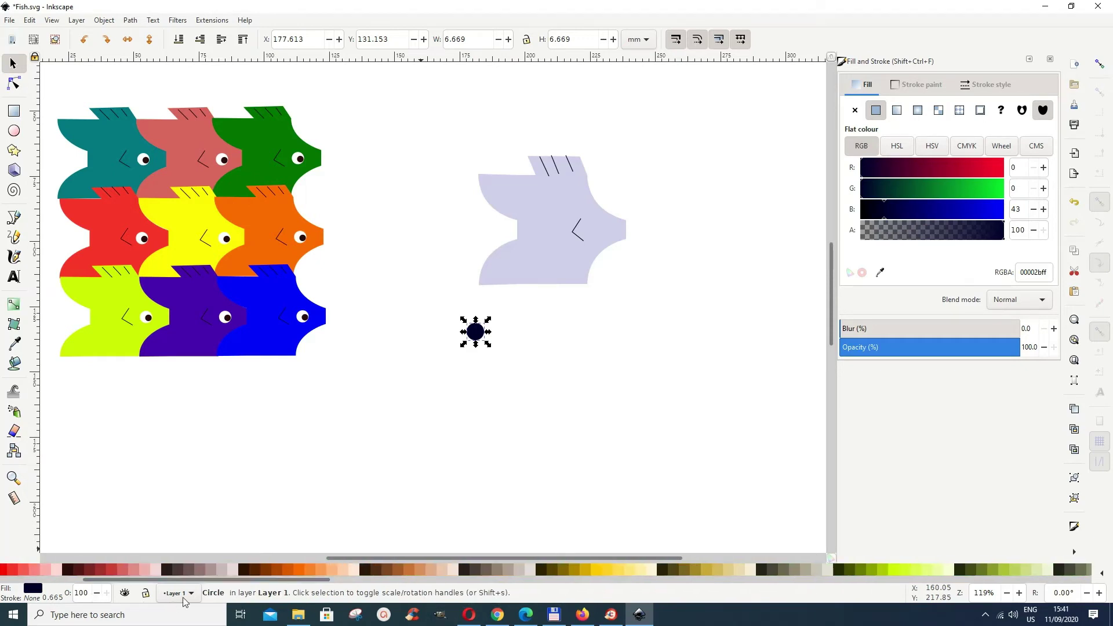
left_click(367, 573)
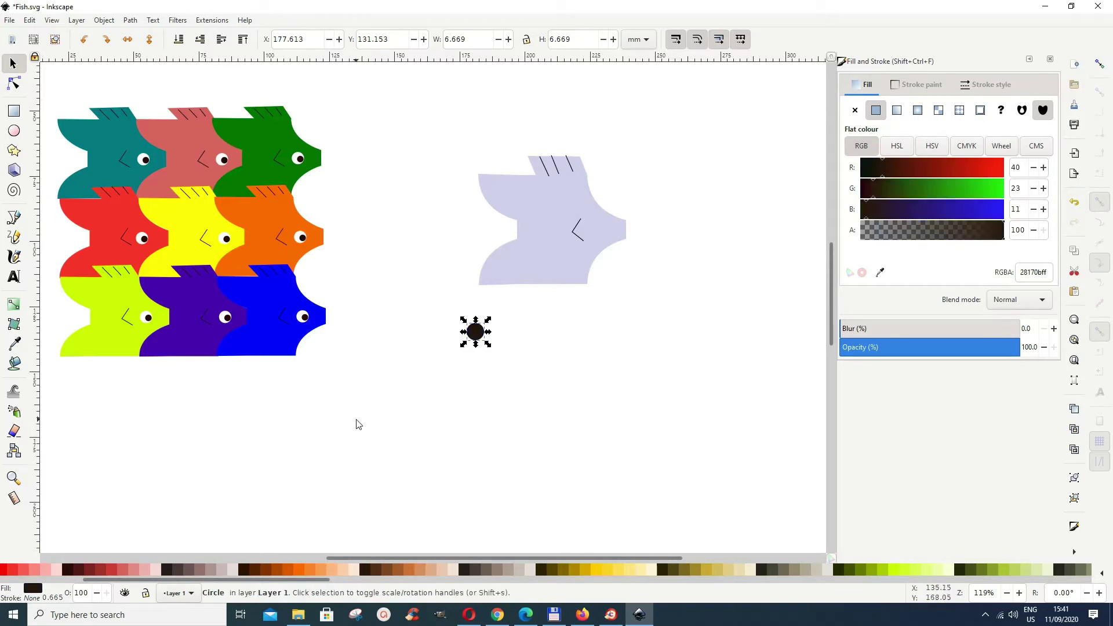
left_click(168, 569)
Shrink the dark circle to a pupil about 3.6 mm wide and move both eye circles onto the fish's head beside the V line
left_click_drag(488, 345, 482, 335)
left_click(485, 377)
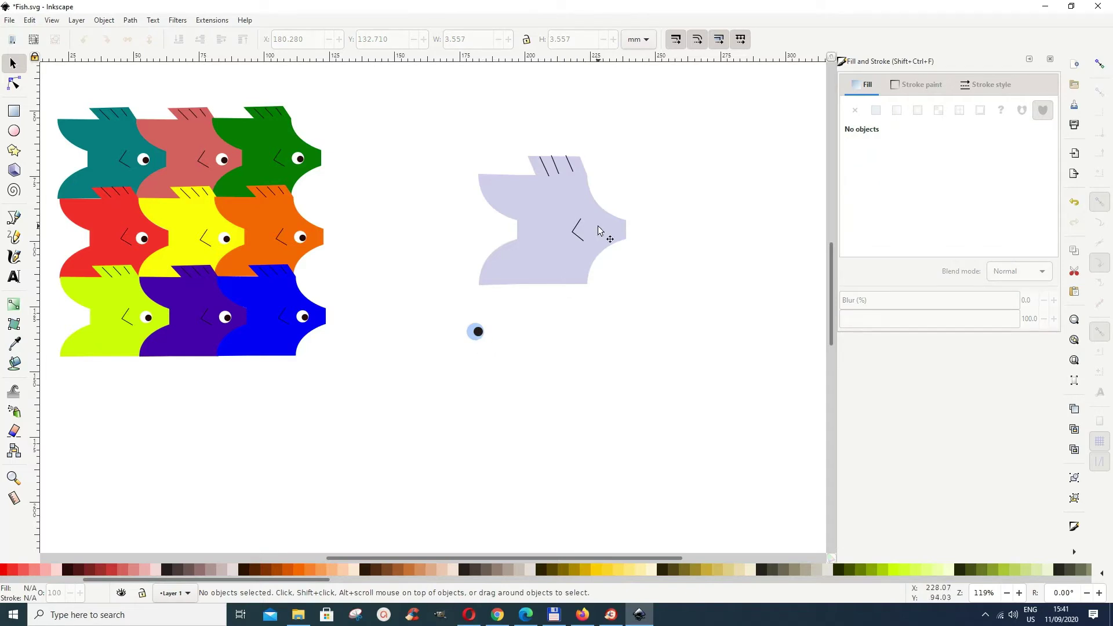
mouse_move(448, 302)
left_mouse_down()
mouse_move(457, 351)
mouse_move(493, 361)
mouse_move(479, 333)
mouse_move(595, 236)
left_mouse_up()
left_click(638, 323)
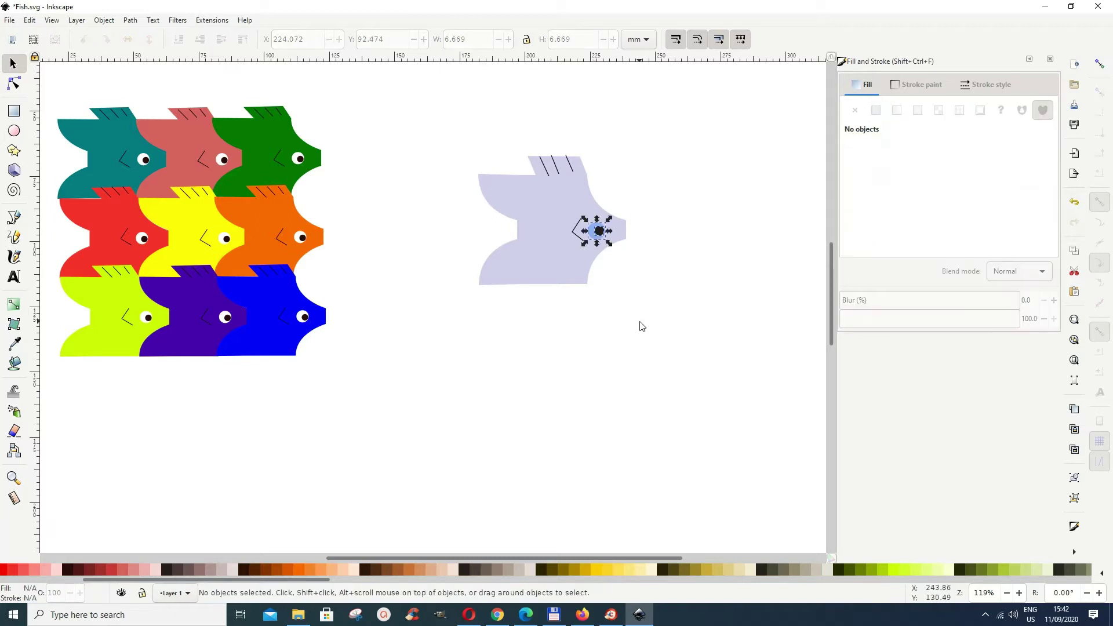
Make the fish body's blue fill fully opaque with an alpha of 100
left_click(548, 274)
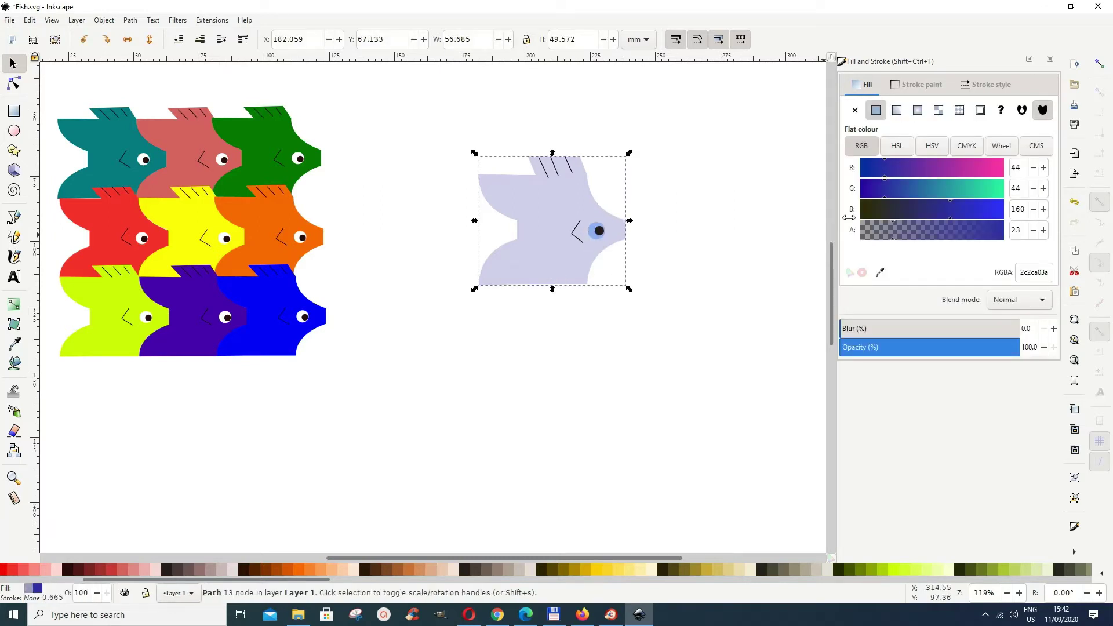
left_click_drag(897, 242, 1006, 242)
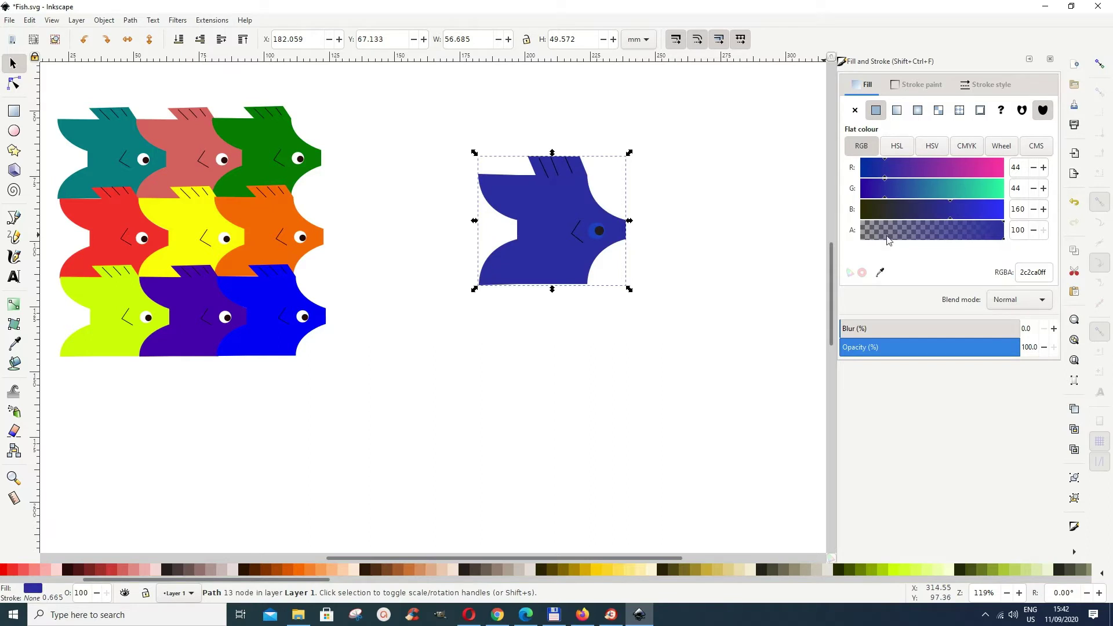
left_click(750, 269)
Fill the larger eye circle with white at alpha 100 and move the whole fish about 8 mm right and 2 mm down
left_click(592, 241)
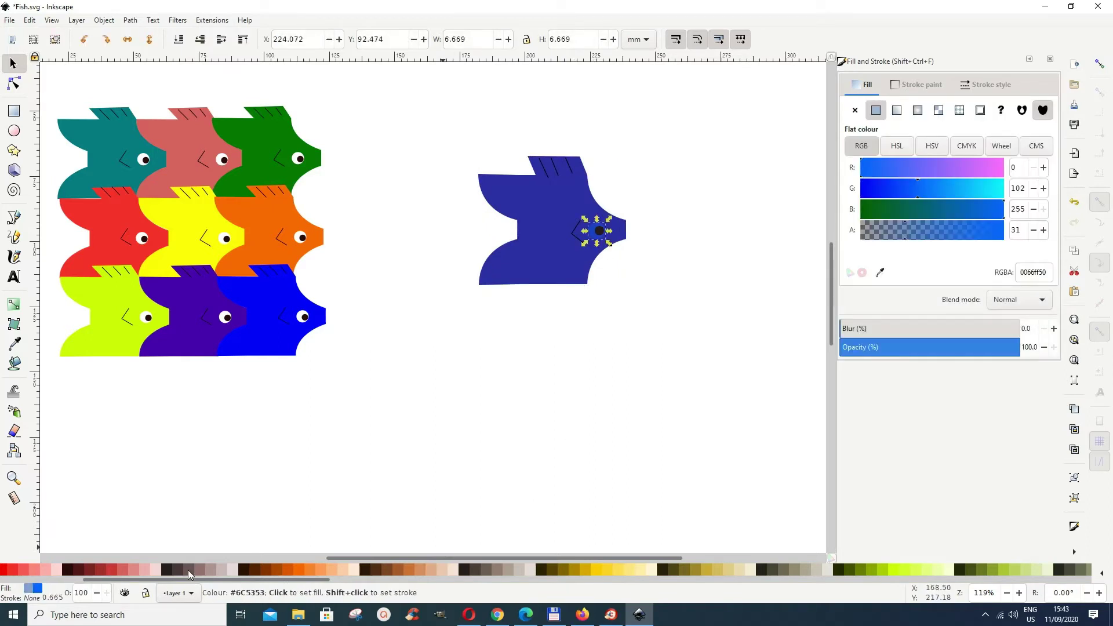
left_click_drag(167, 579, 82, 574)
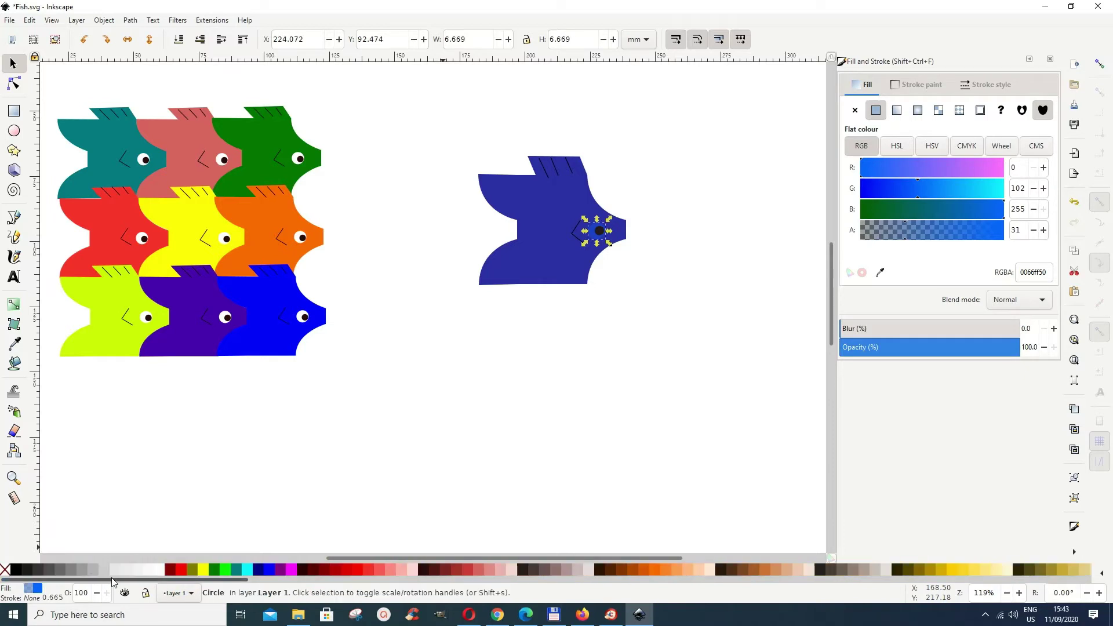
left_click(156, 569)
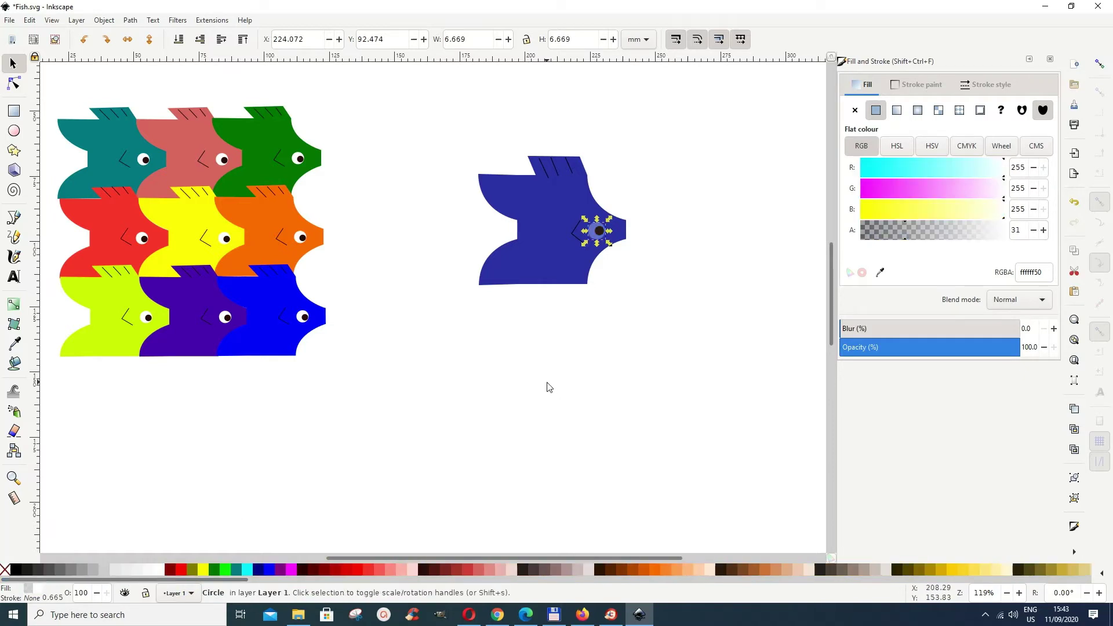
left_click(604, 383)
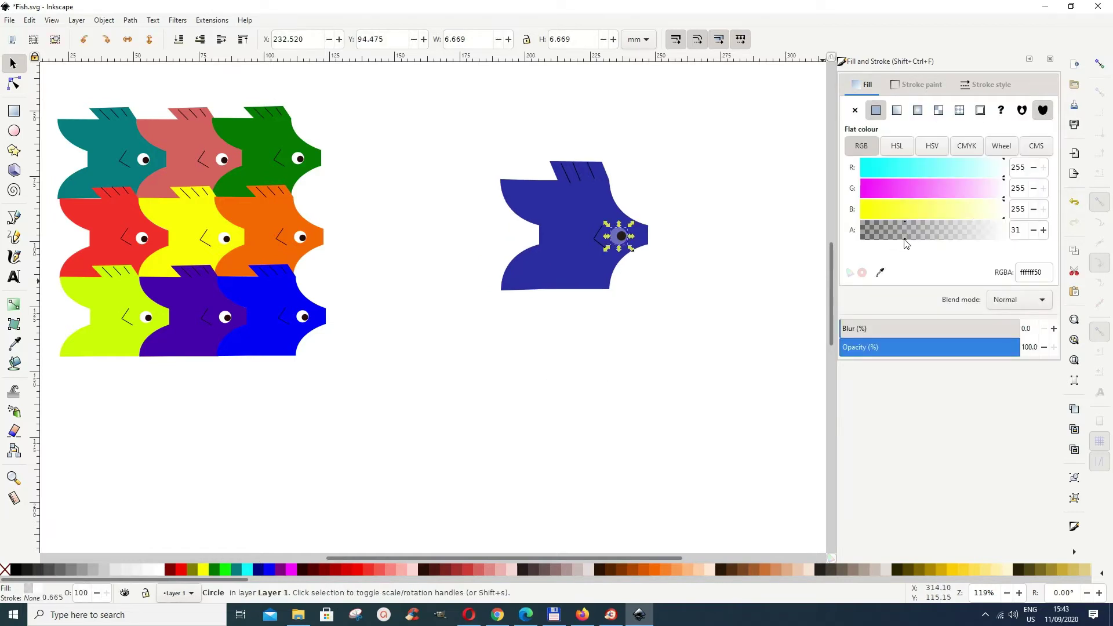
left_click_drag(906, 238, 1016, 246)
left_click(786, 332)
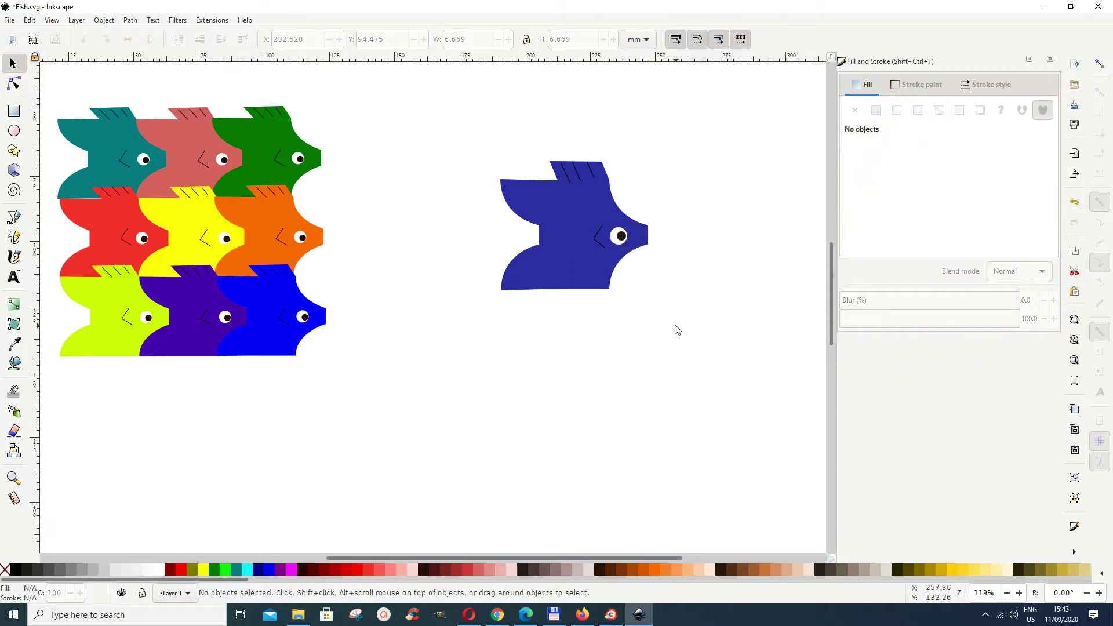
Group the white eye circle and the dark pupil into one object
left_click(624, 239)
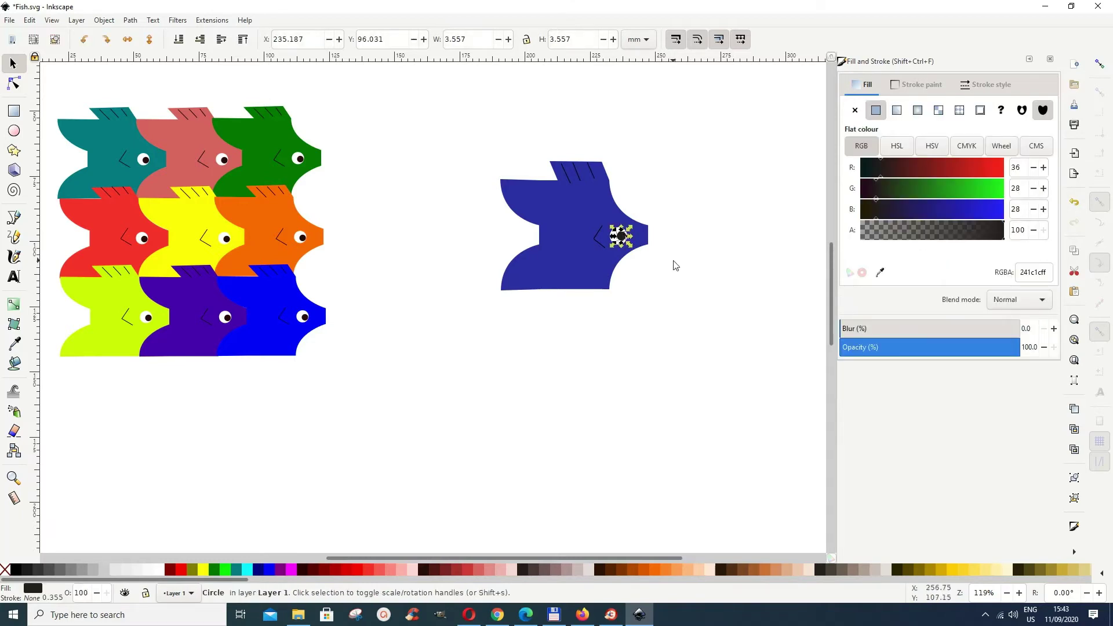
left_click(719, 353)
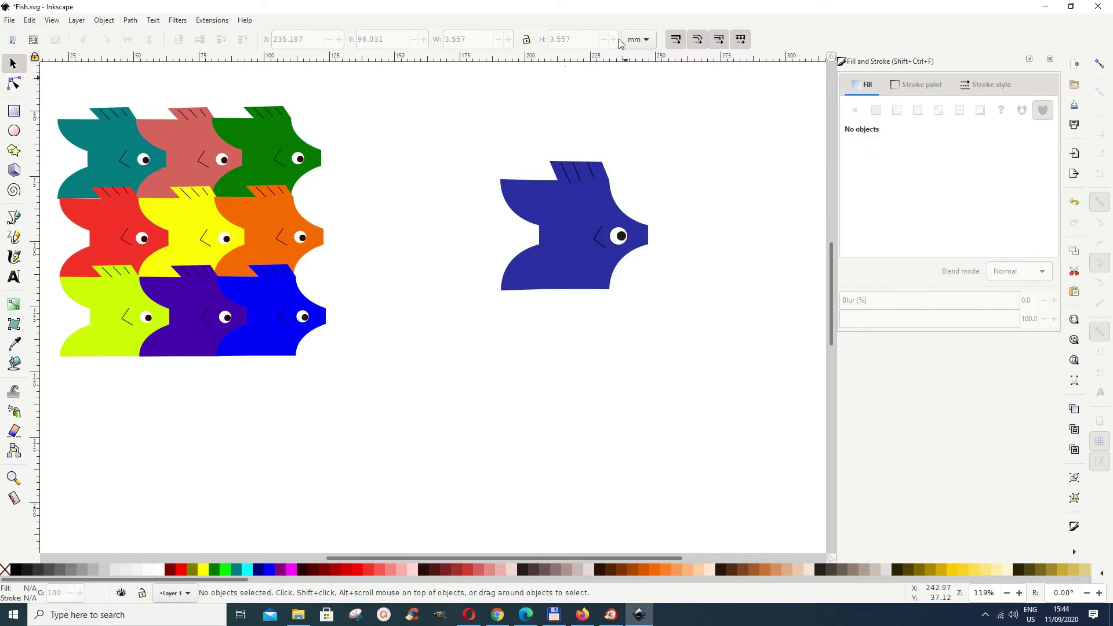
left_click(624, 241)
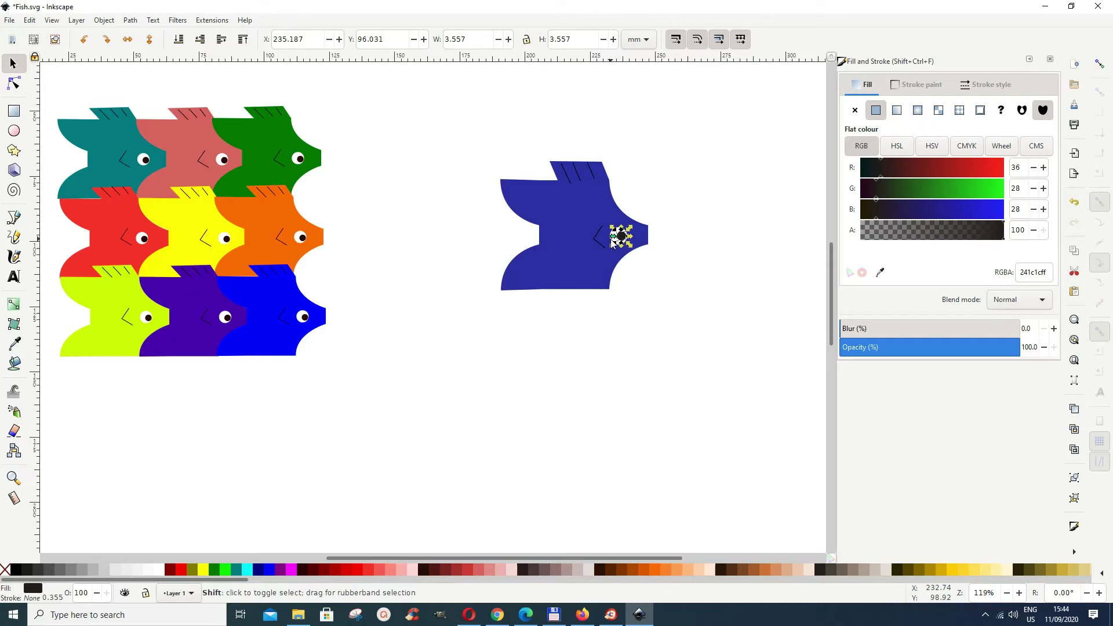
left_click(611, 240, "shift")
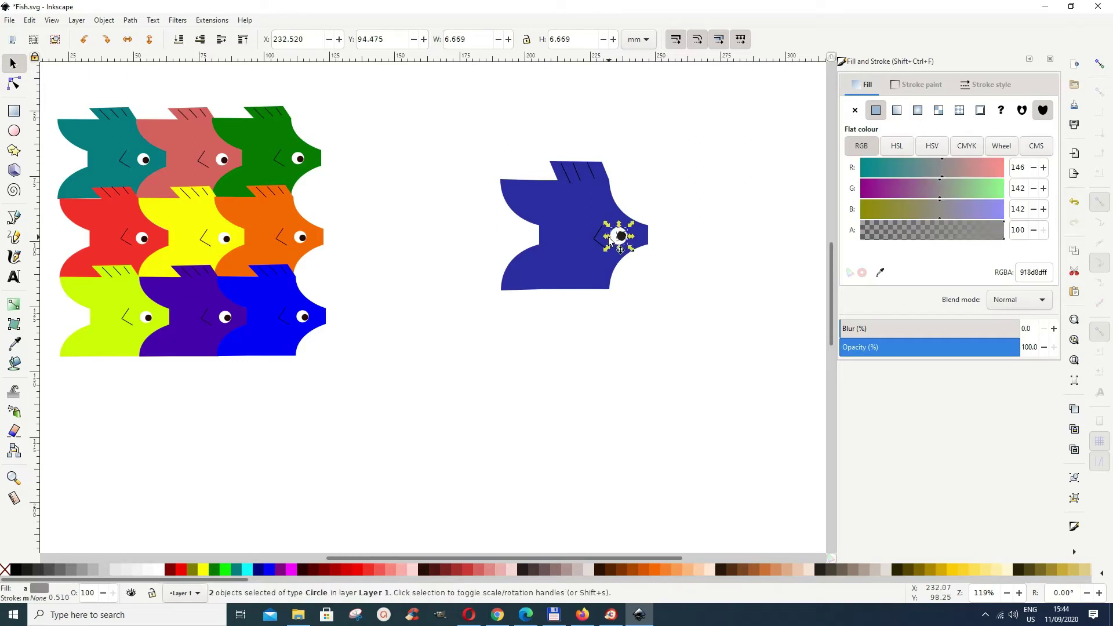
left_click(106, 21)
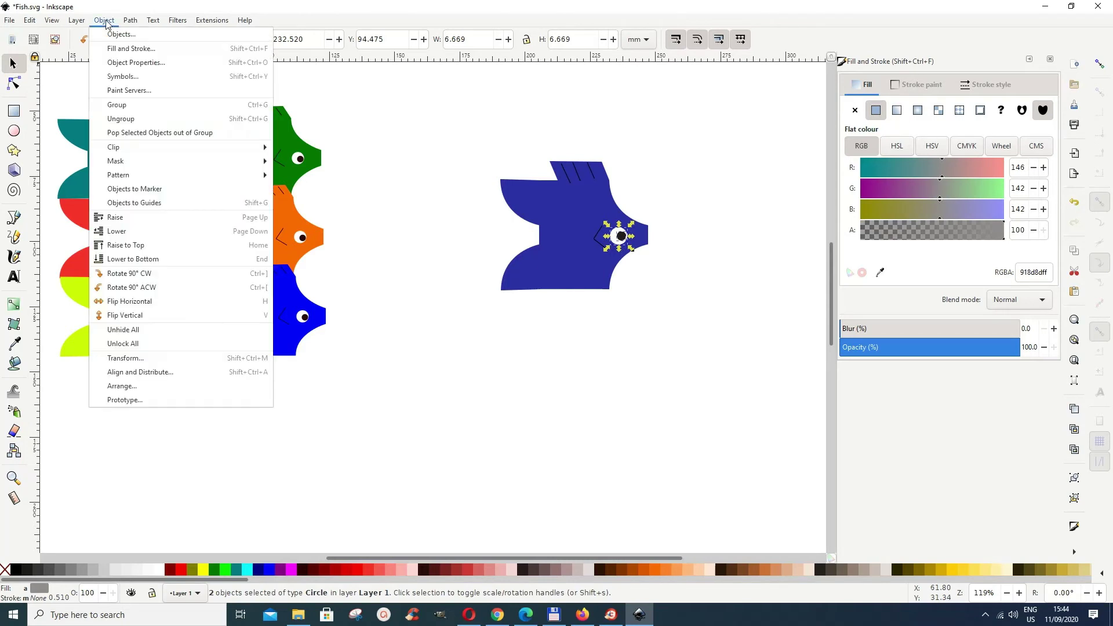
left_click(119, 110)
left_click(456, 331)
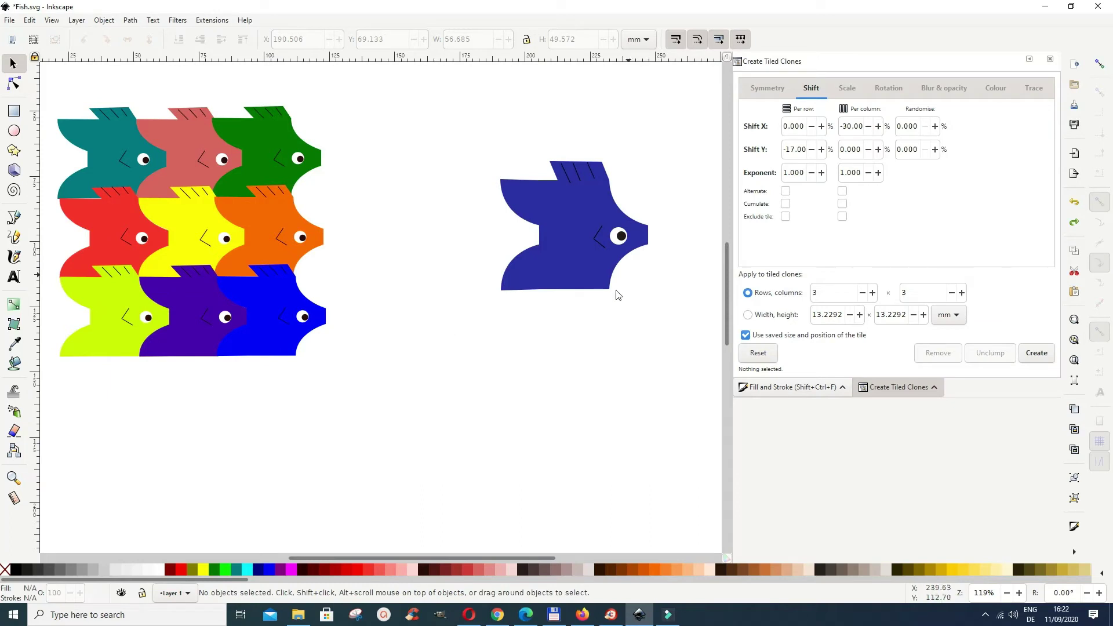
Scale the whole blue fish, including eye and line details, down proportionally to about 43.8 mm wide and 38.3 mm high
left_click_drag(446, 128, 673, 331)
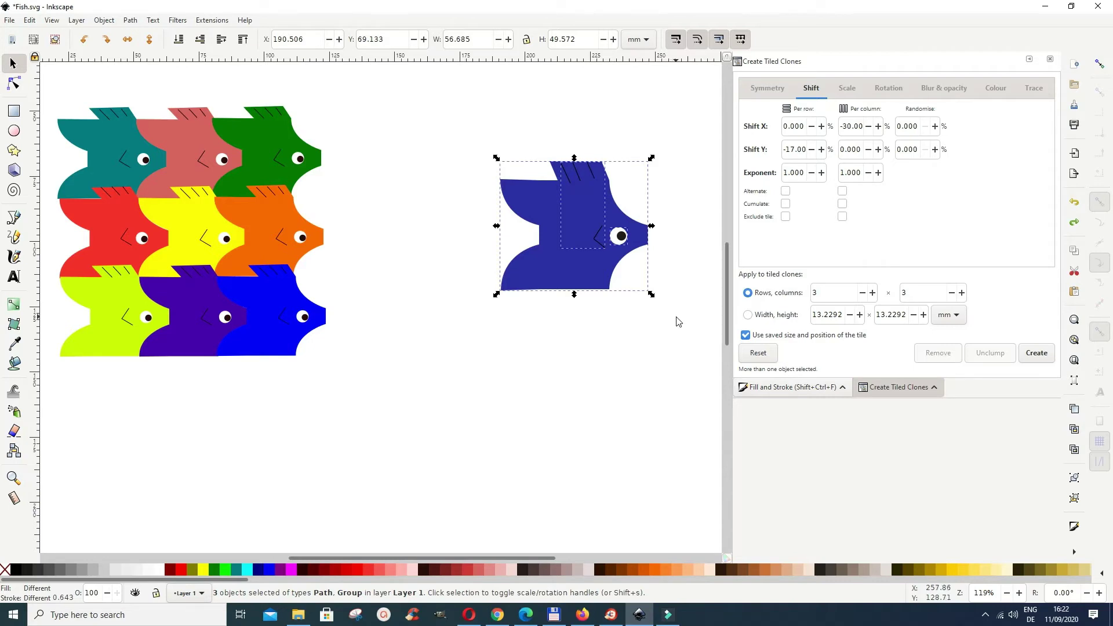
mouse_move(653, 294)
left_mouse_down()
mouse_move(627, 279)
mouse_move(638, 291)
left_mouse_up()
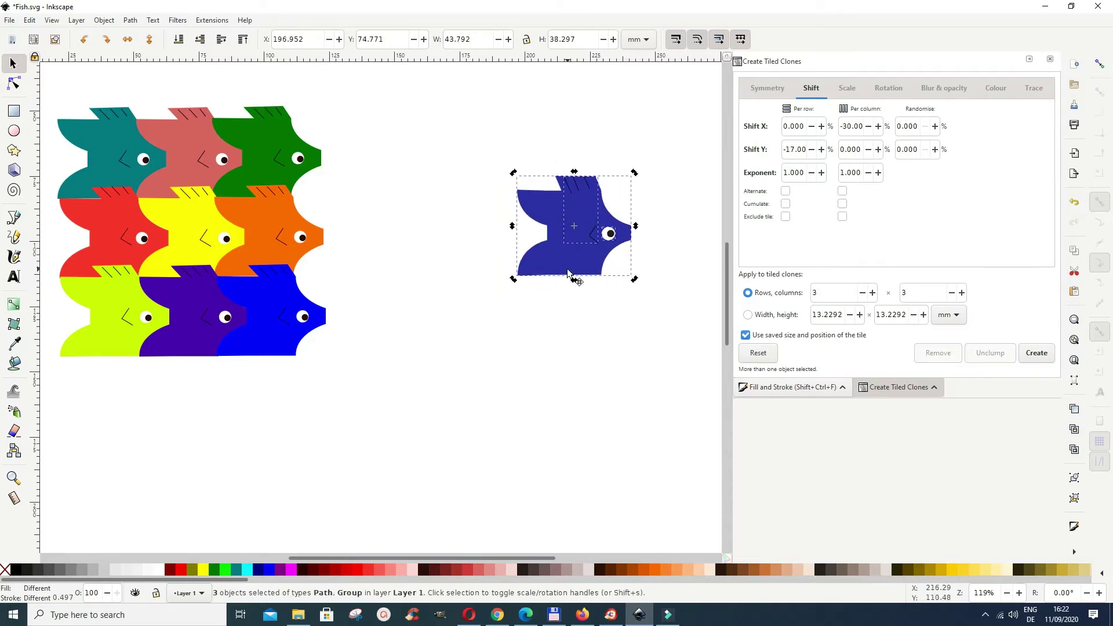
left_click(606, 350)
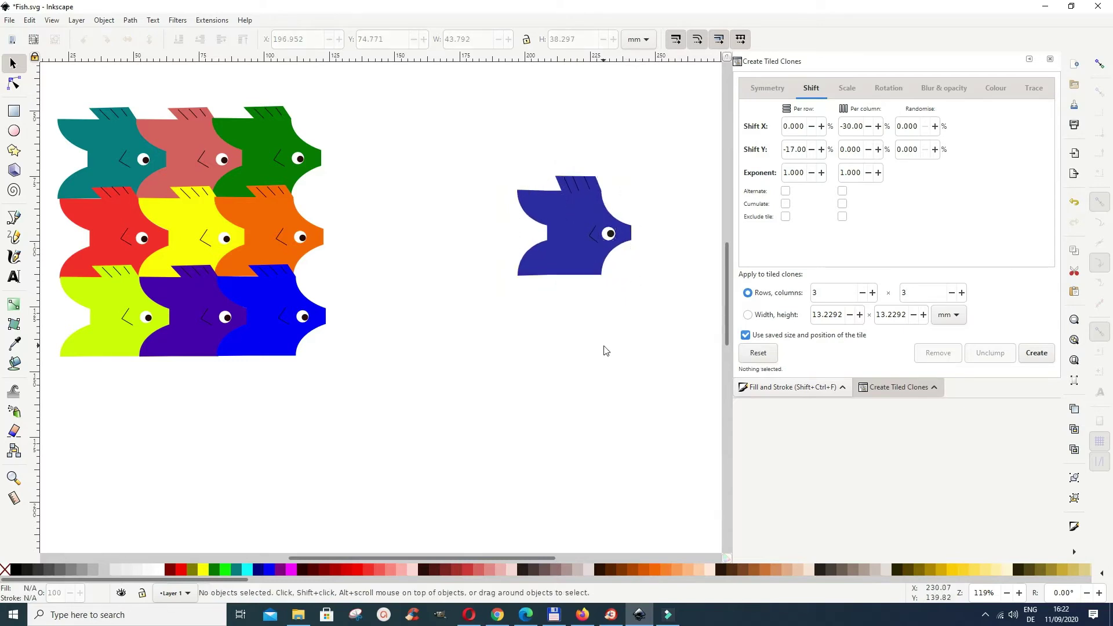
Move the eye group and the fin and V line details off the fish body onto the empty canvas beside it
left_click(609, 234)
left_click_drag(610, 235, 688, 167)
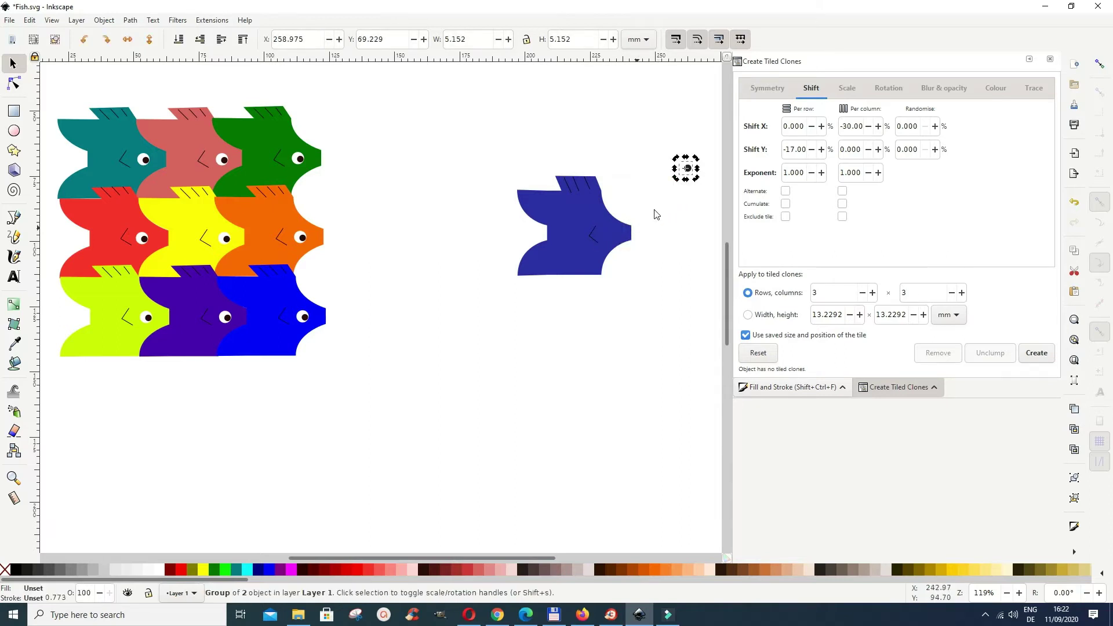
left_click(672, 271)
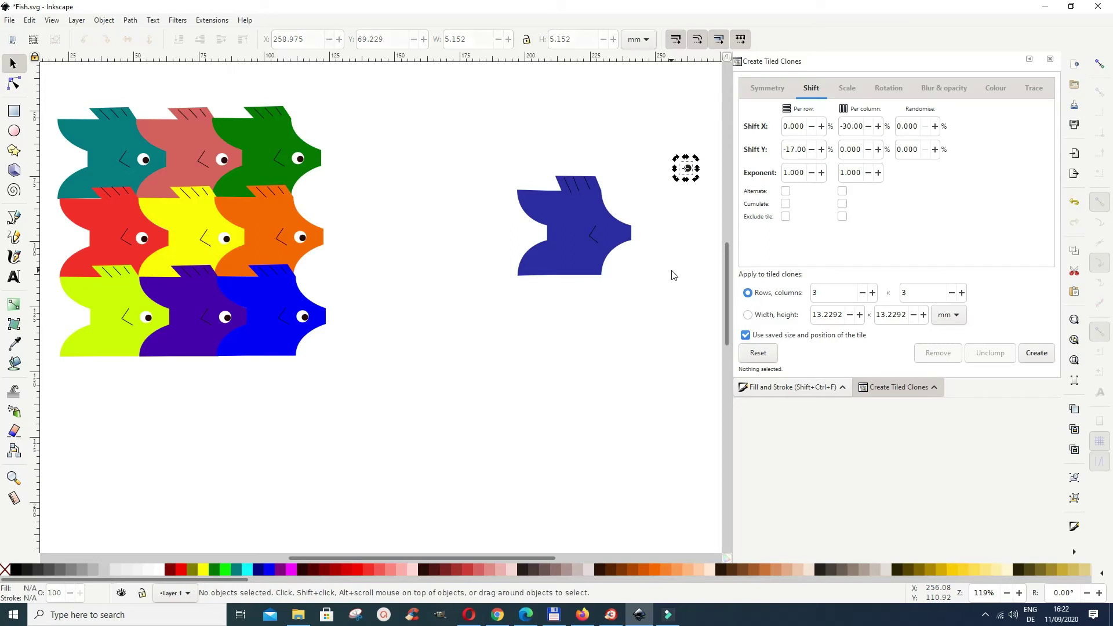
left_click(688, 168)
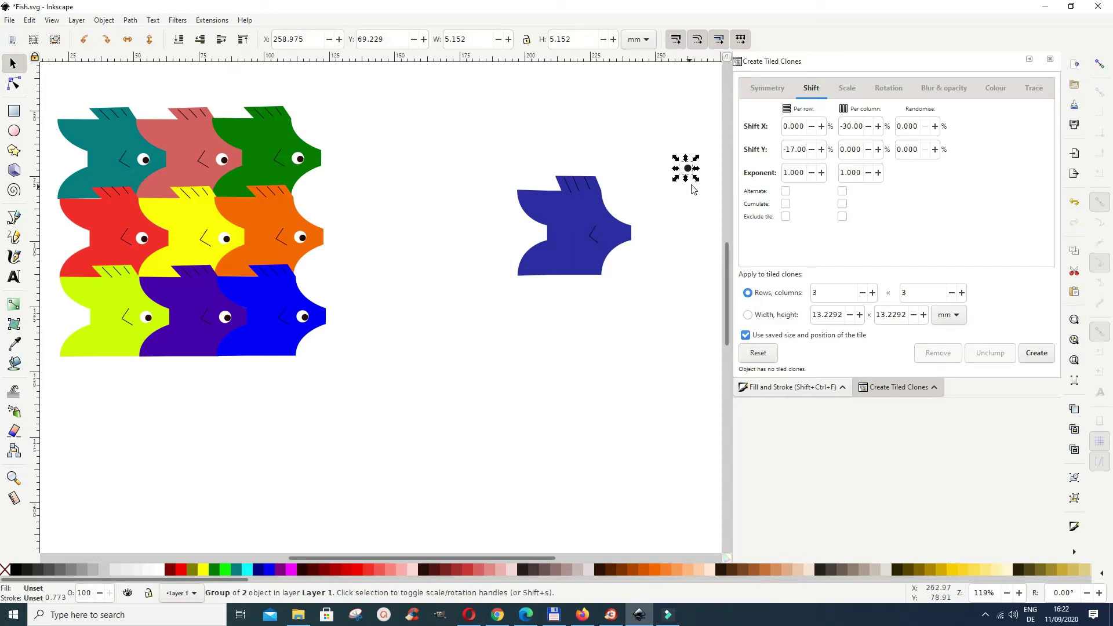
left_click(575, 191)
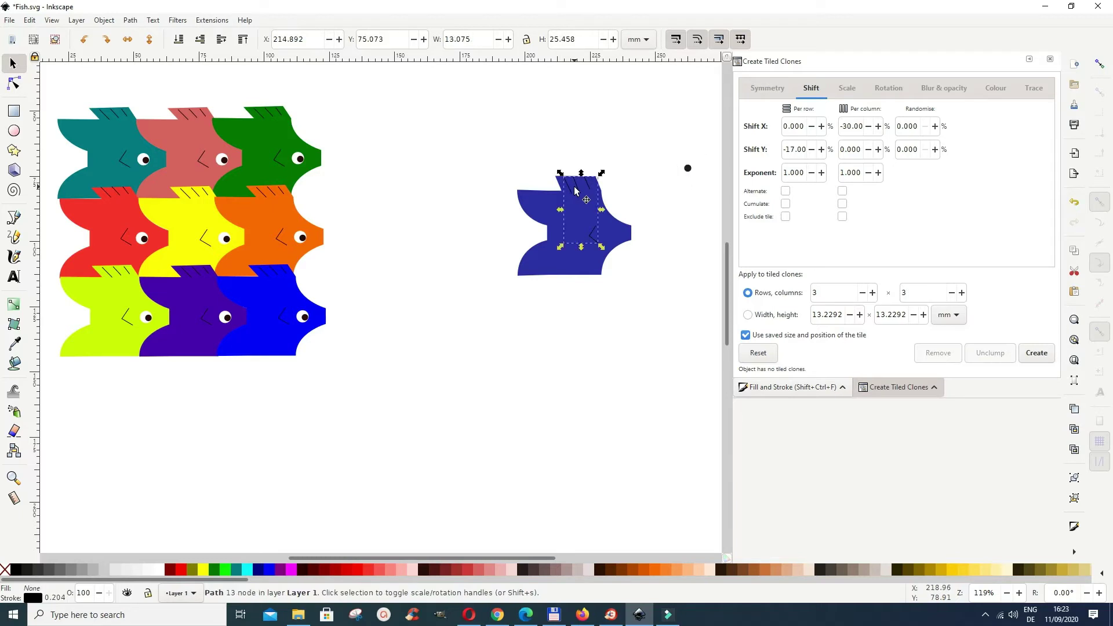
left_click_drag(576, 191, 648, 125)
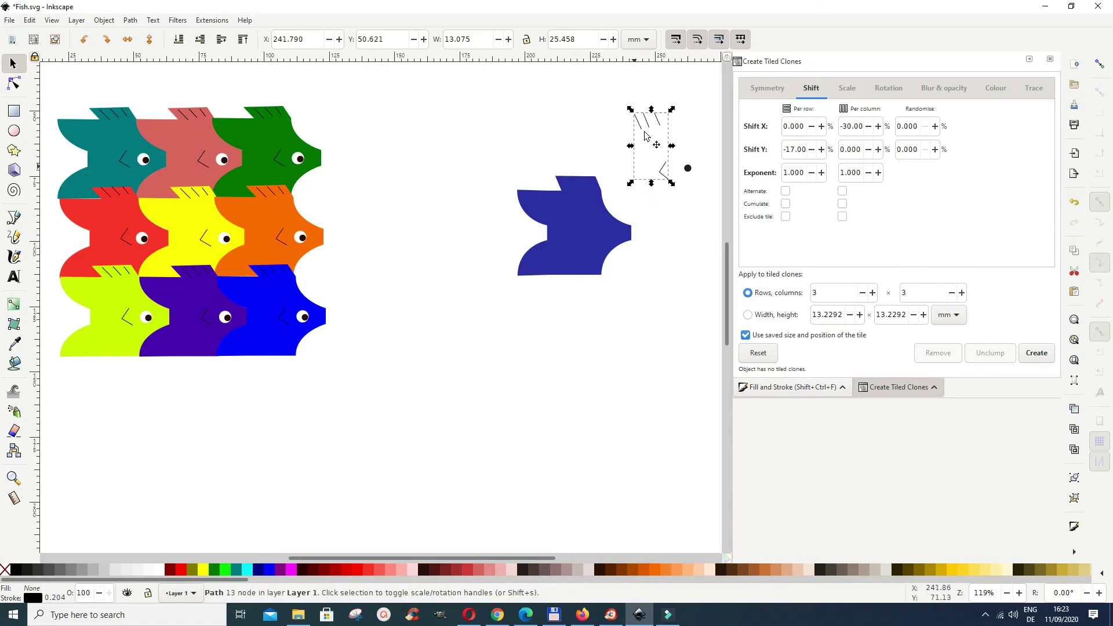
Move the bare fish body into the empty area below the coloured sample, to about X 92.7 mm, Y 165 mm
left_click(558, 253)
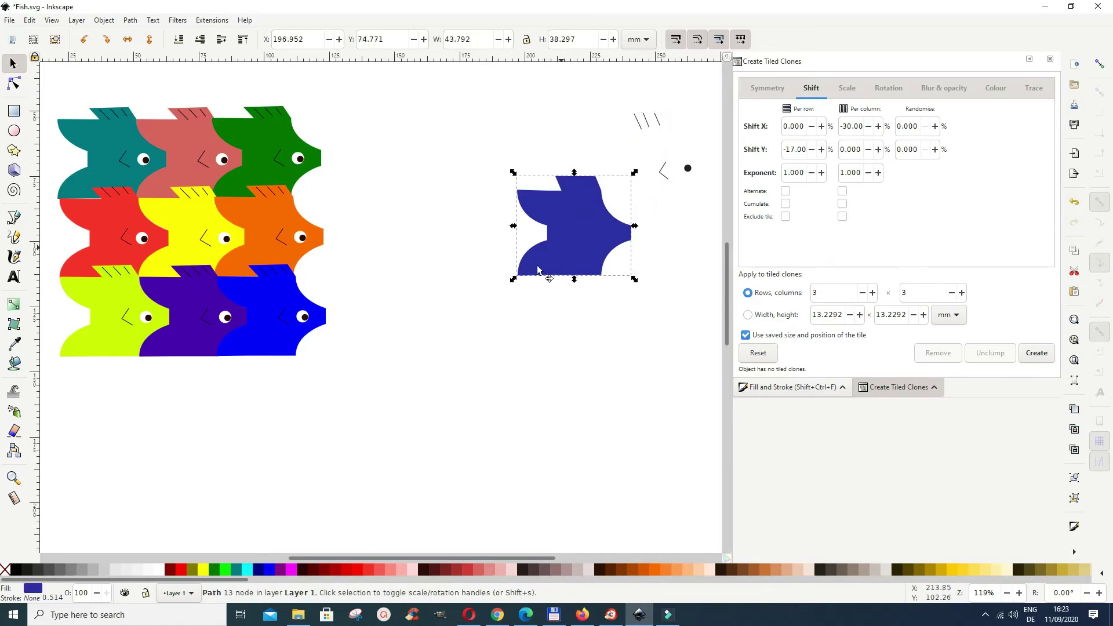
left_click_drag(557, 253, 462, 304)
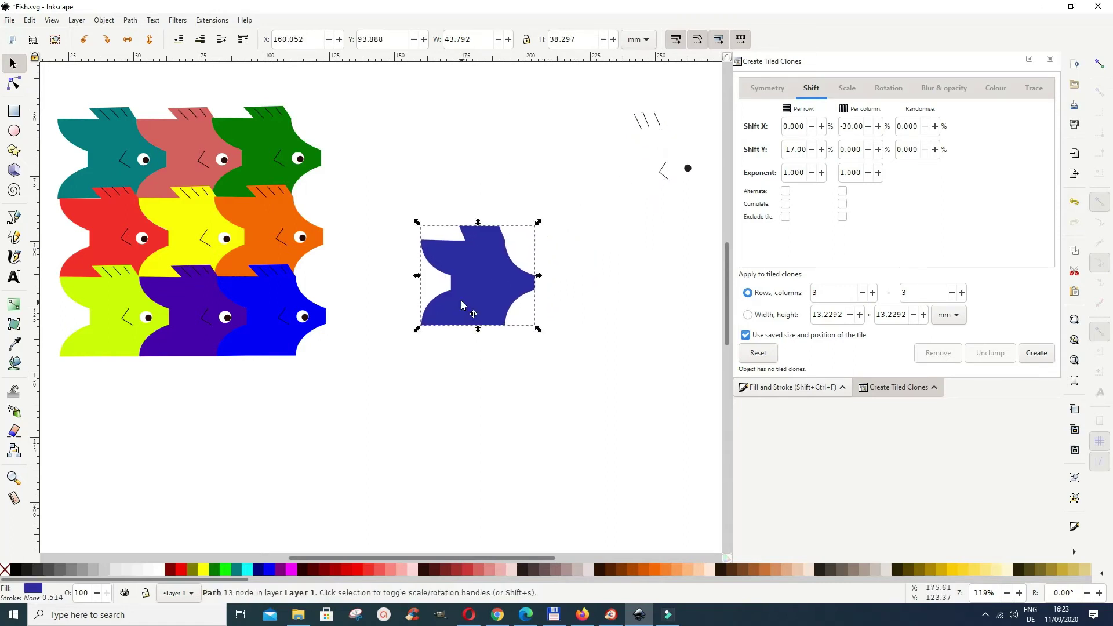
scroll(502, 420, "down", 2)
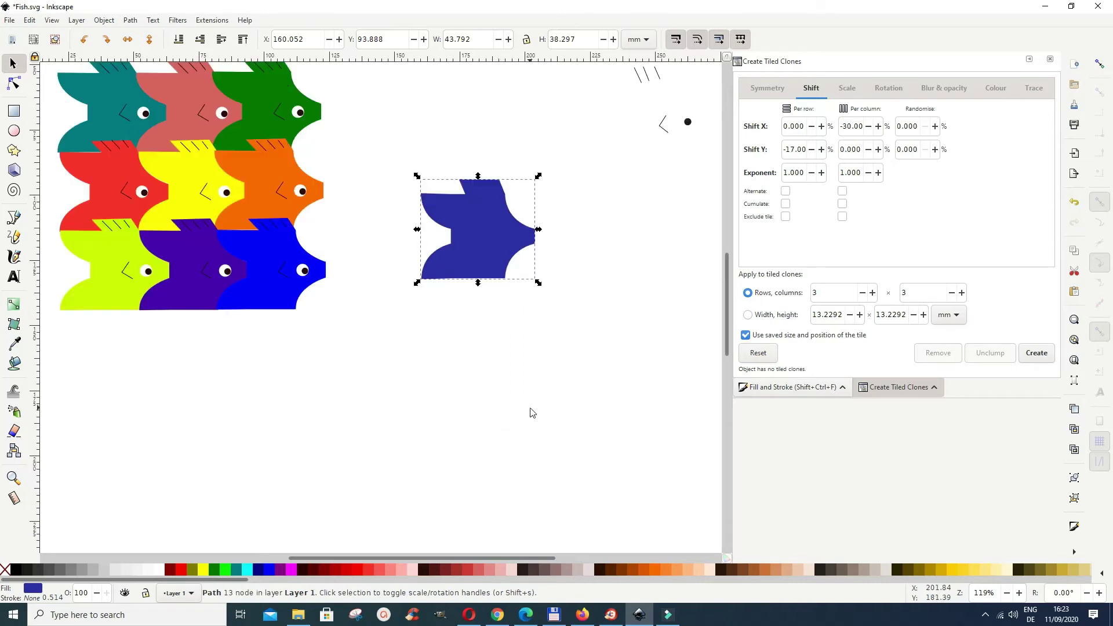
scroll(531, 412, "up", 1)
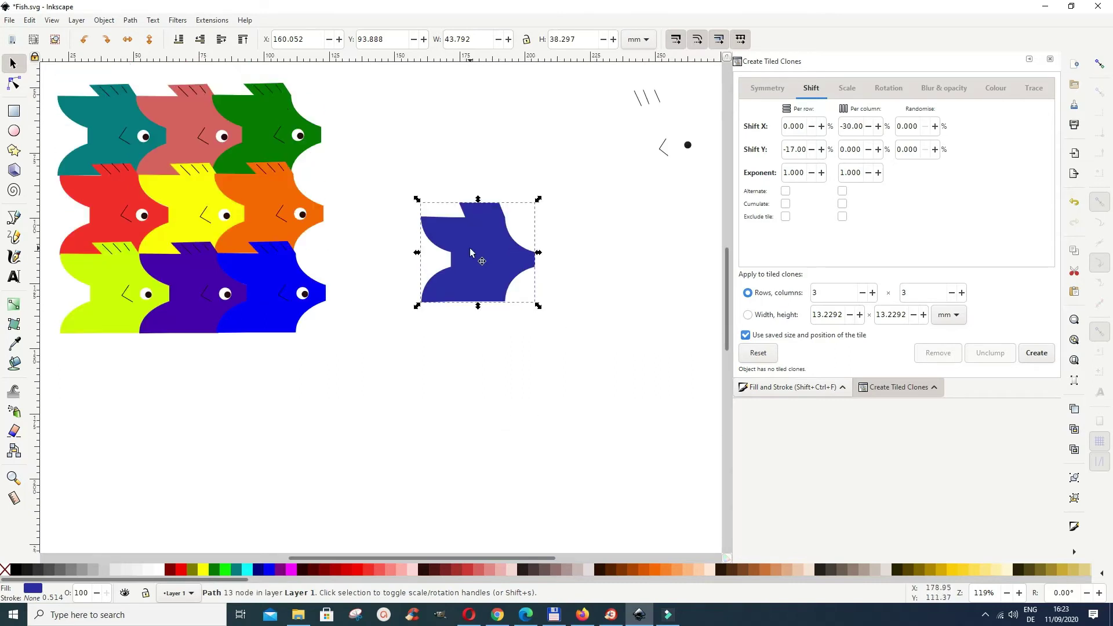
mouse_move(472, 254)
left_mouse_down()
mouse_move(412, 377)
mouse_move(372, 399)
mouse_move(405, 377)
mouse_move(384, 390)
left_mouse_up()
scroll(442, 400, "down", 4)
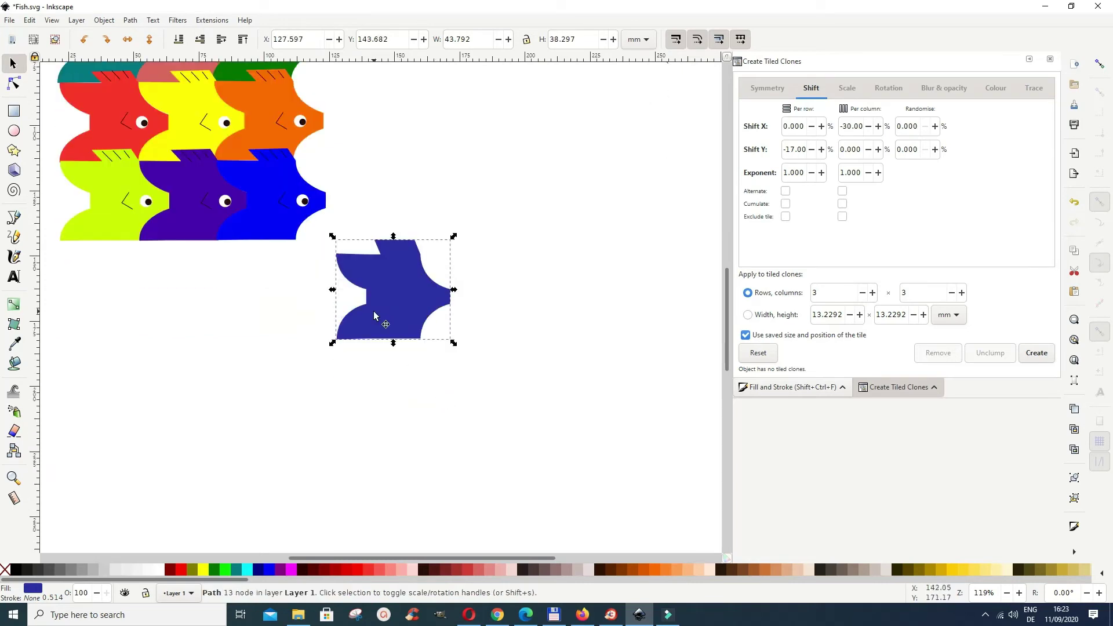
left_click_drag(384, 311, 295, 364)
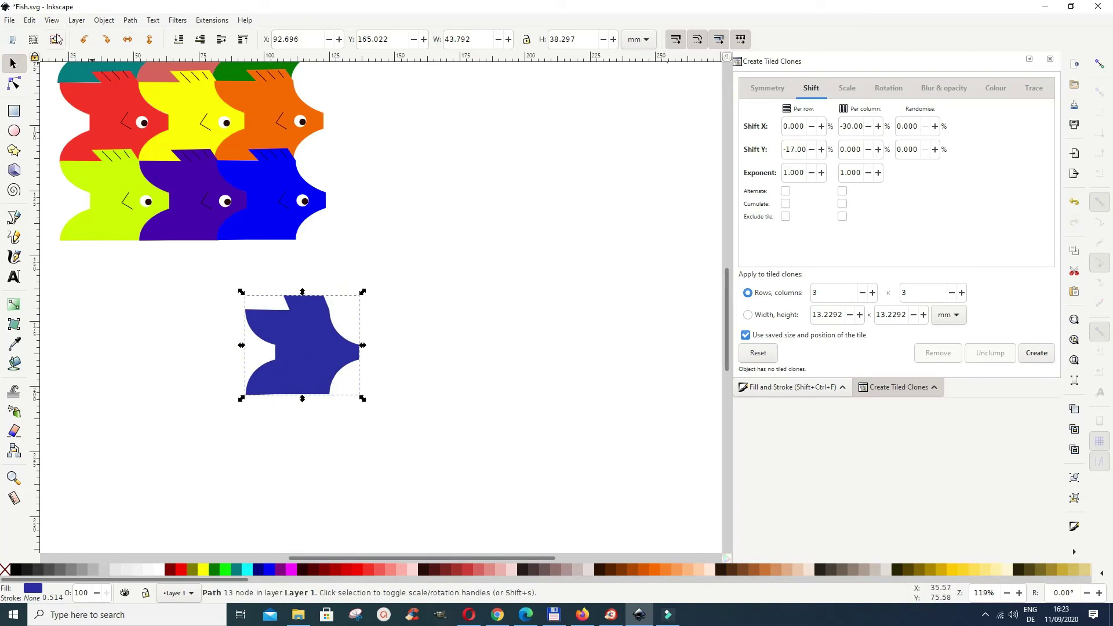
Create 3 × 3 tiled clones of the fish body with a −17% per-row Y shift and a −30% per-column X shift
left_click(33, 21)
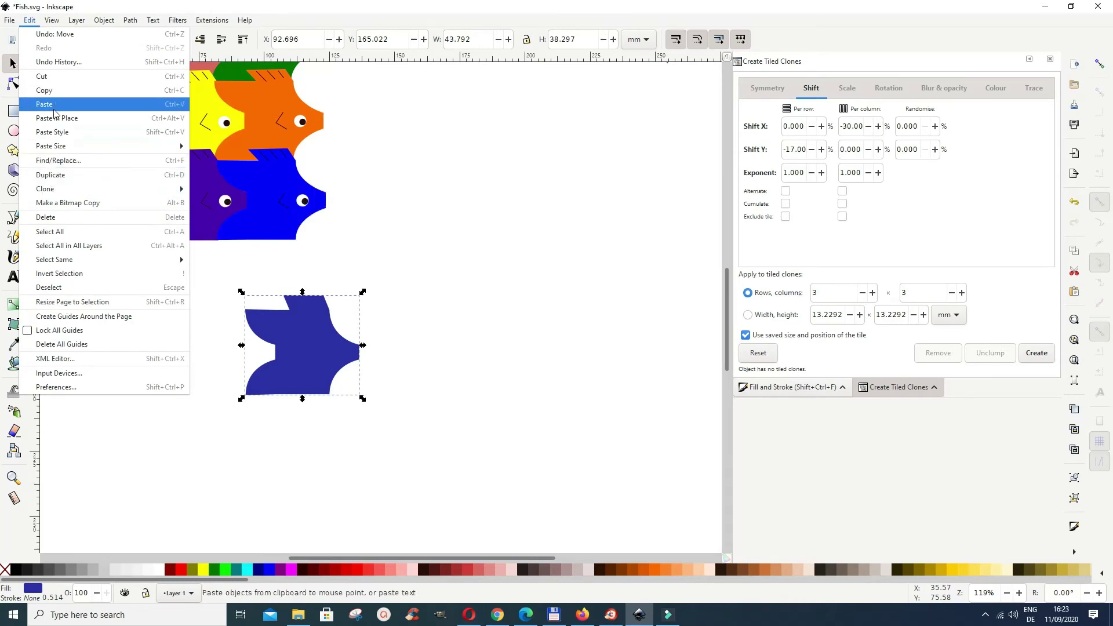
mouse_move(43, 193)
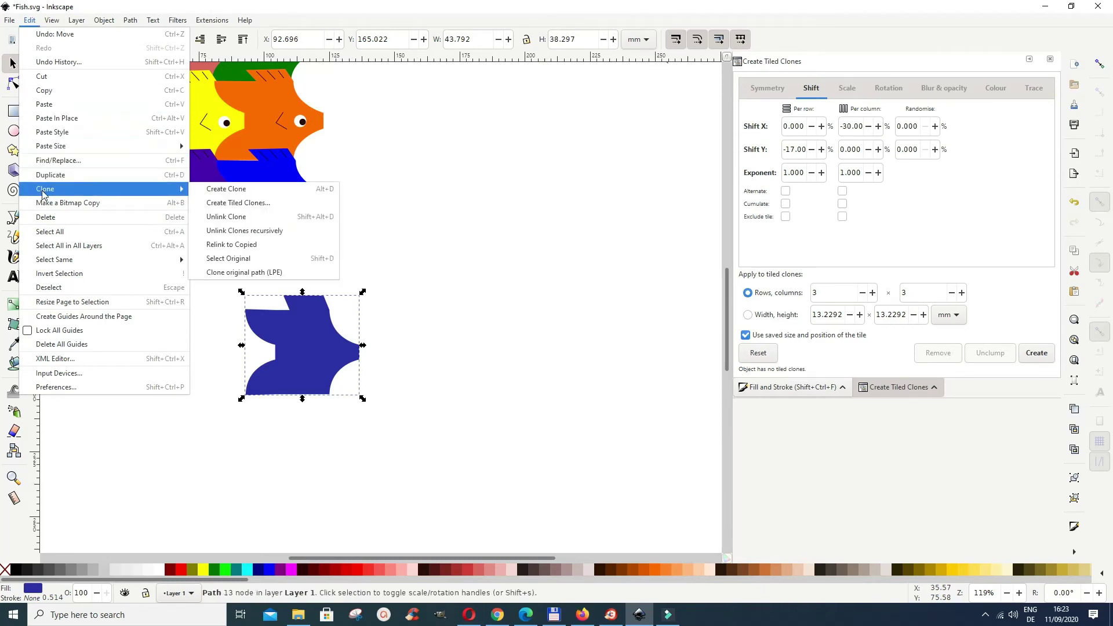
left_click(236, 204)
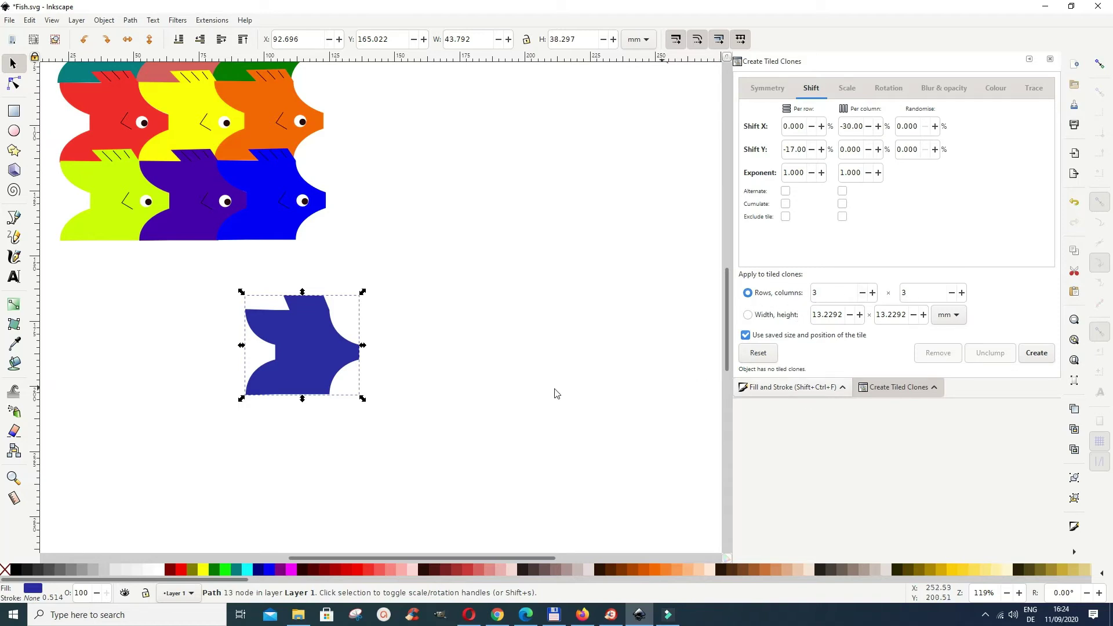
left_click(1039, 355)
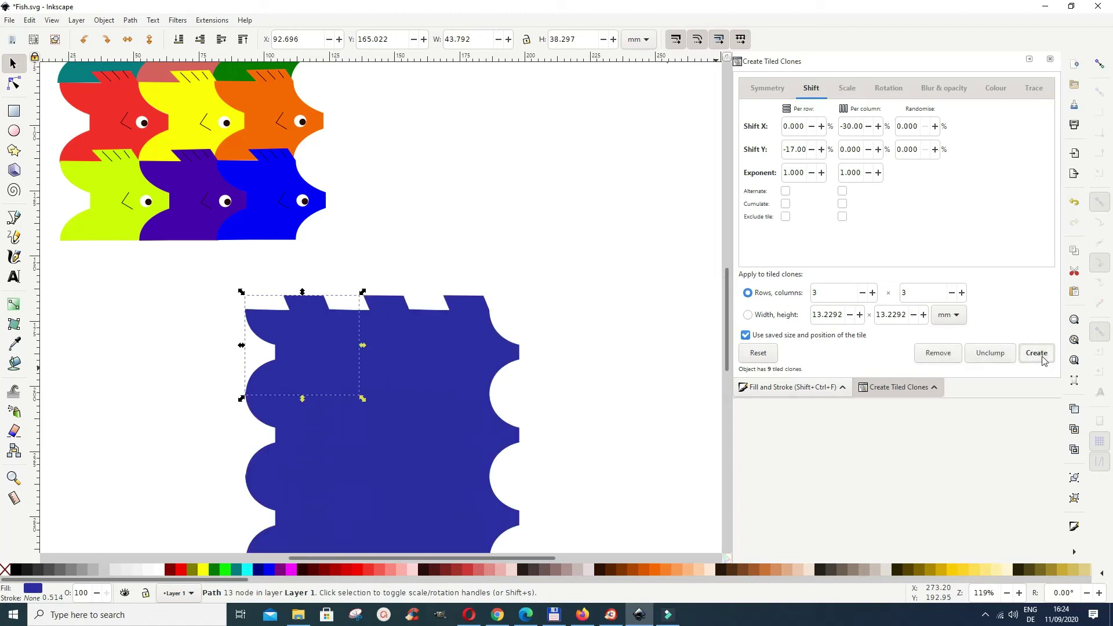
scroll(603, 406, "down", 3)
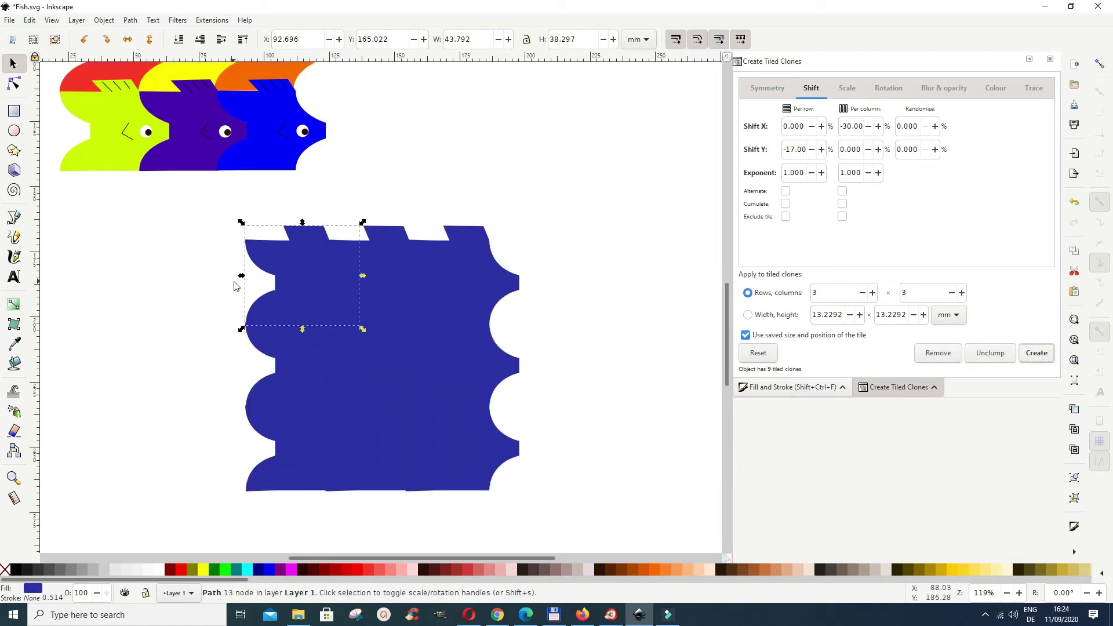
Undo the last change and check for the original fish lying beneath the first tile of the grid
key("ctrl+z")
scroll(440, 328, "down", 1)
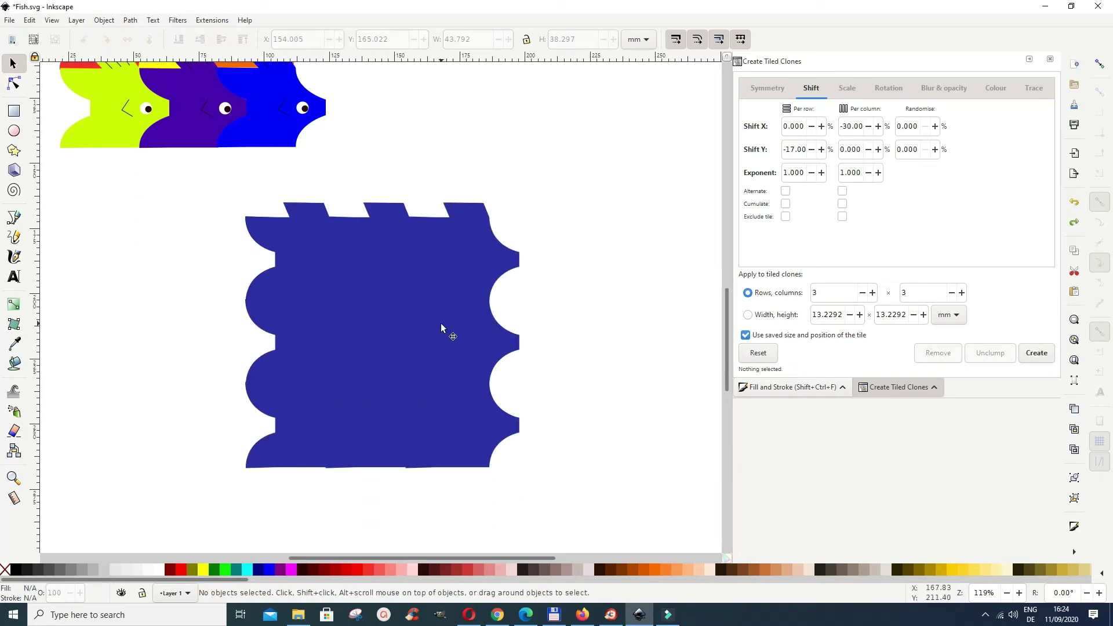
key("alt")
left_click(306, 273, "alt")
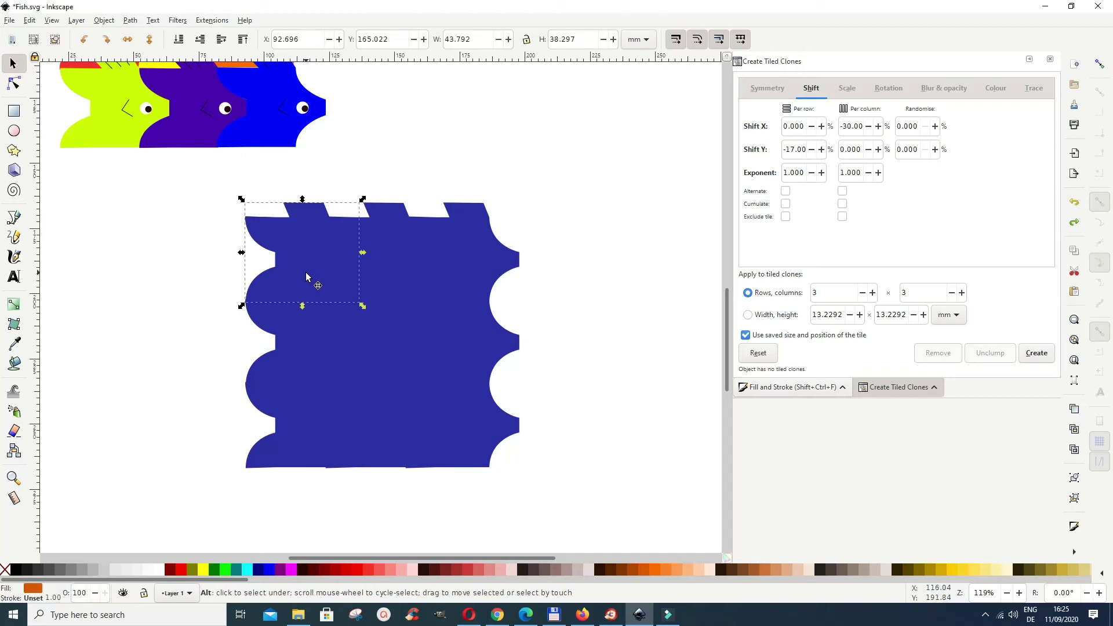
left_click(306, 277, "alt")
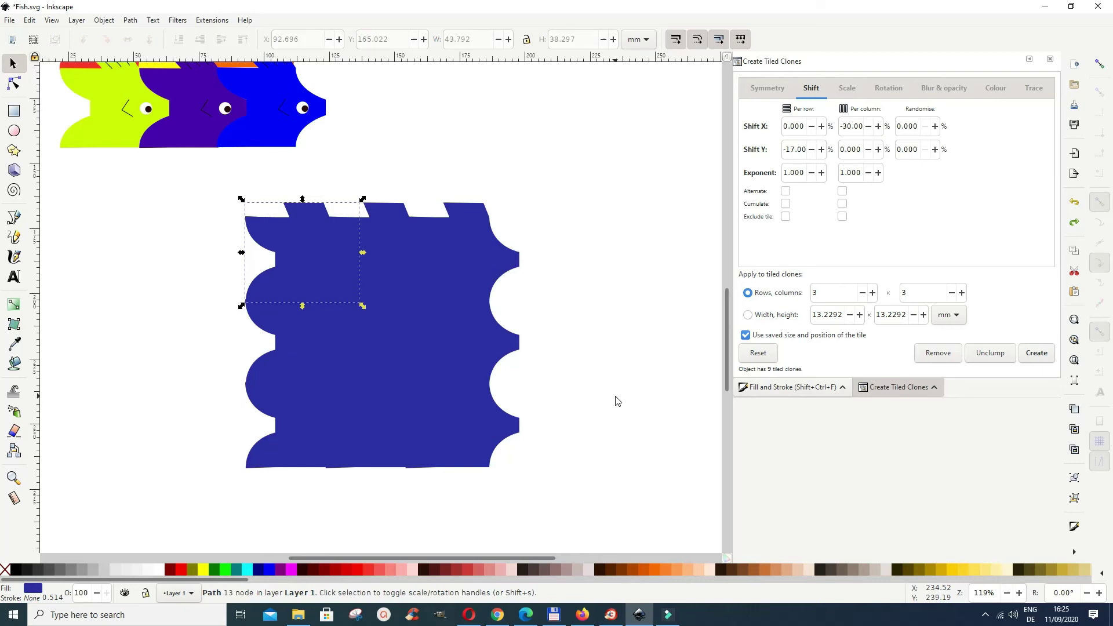
left_click(617, 402)
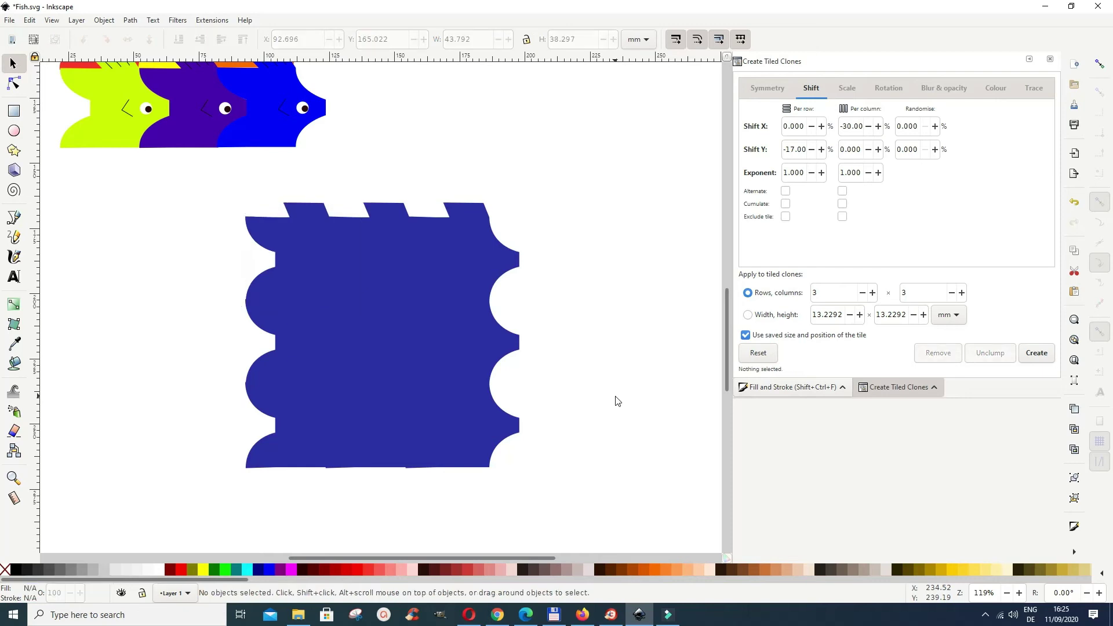
Fill the first fish of the grid's top row with red and the second fish with yellow
left_click(308, 271)
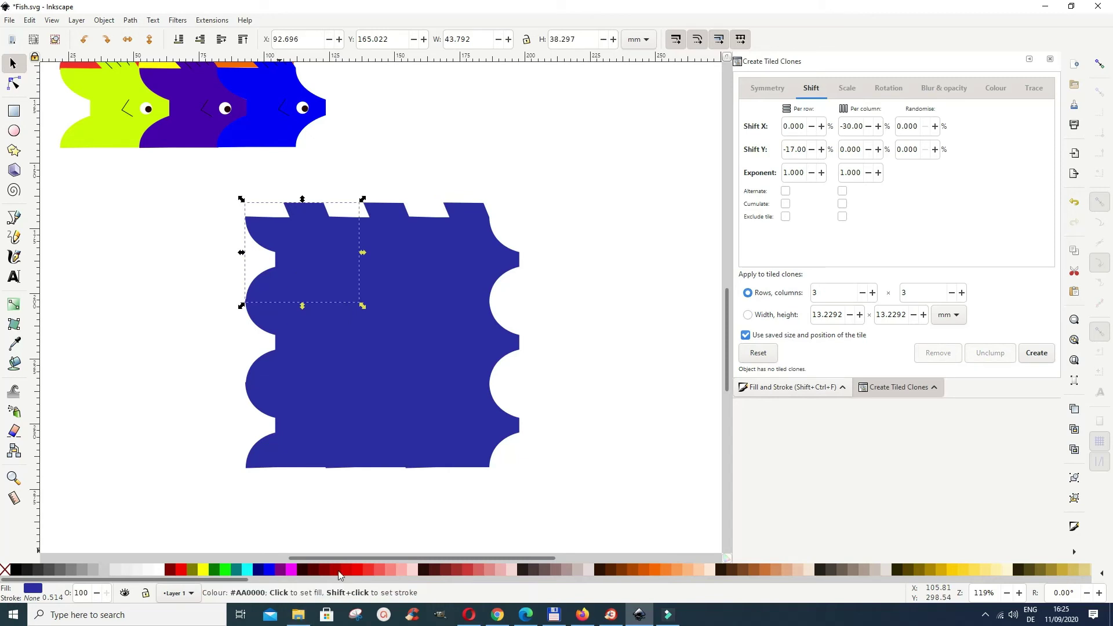
left_click(393, 274)
left_click(464, 573)
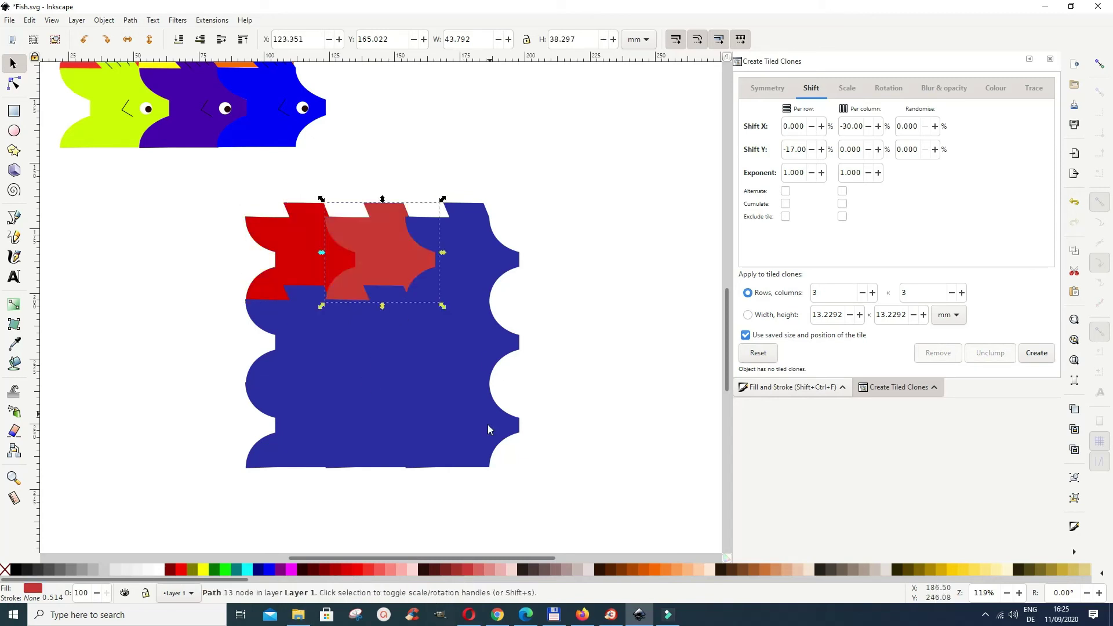
left_click(462, 276)
left_click(380, 269)
left_click(203, 573)
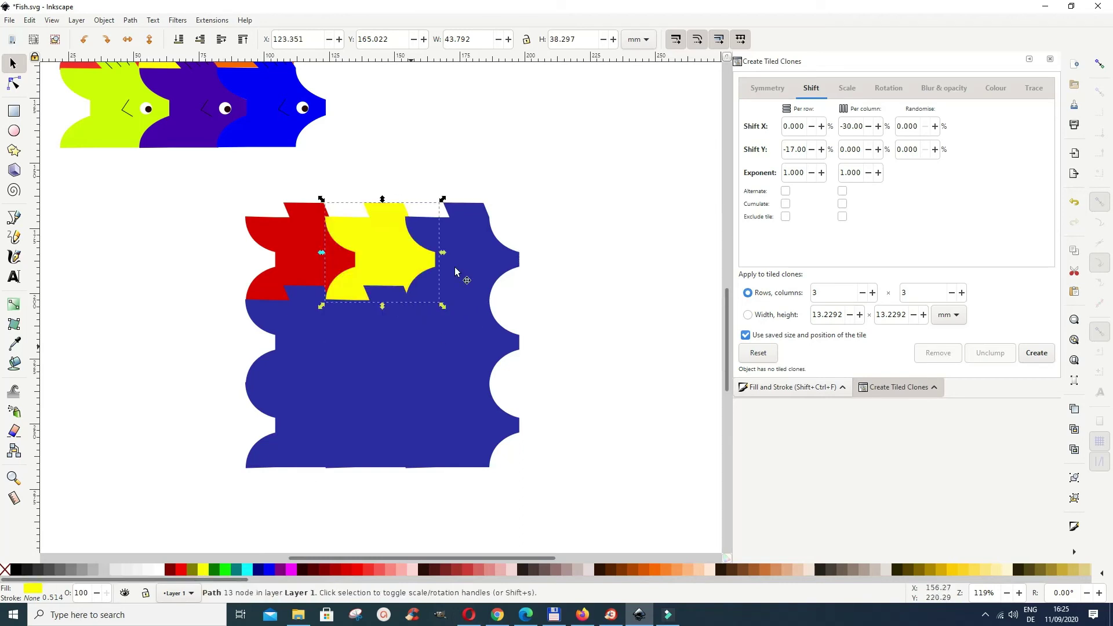
Fill the grid's middle-row fish, in order from the tail end, with orange, dark brown and light red (#FF5555)
left_click(467, 283)
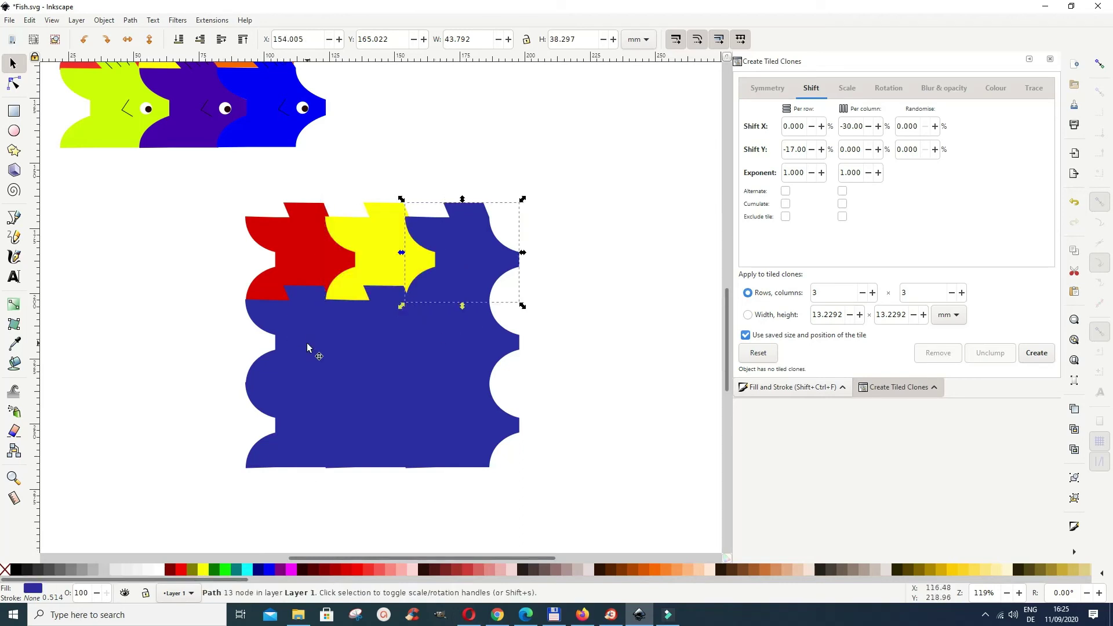
left_click(312, 363)
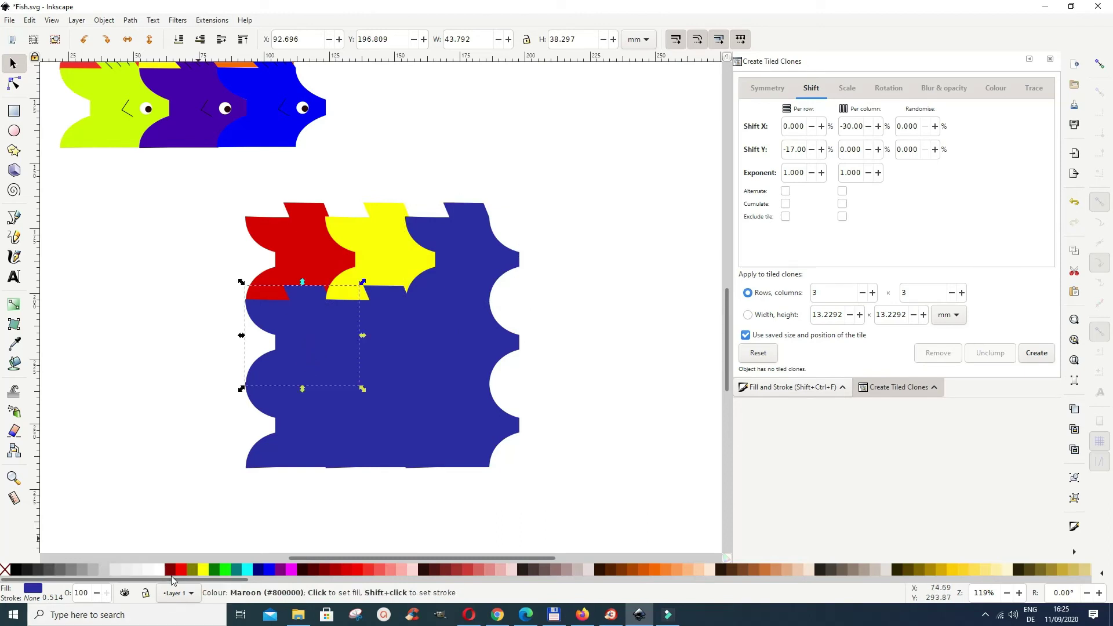
left_click(657, 572)
left_click(398, 356)
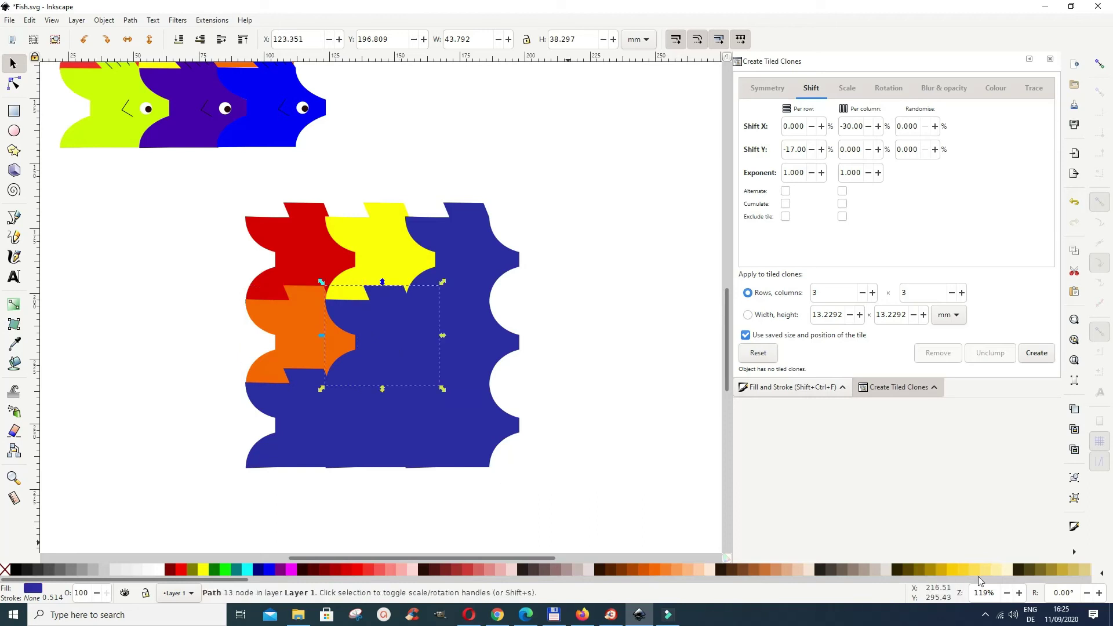
left_click(897, 570)
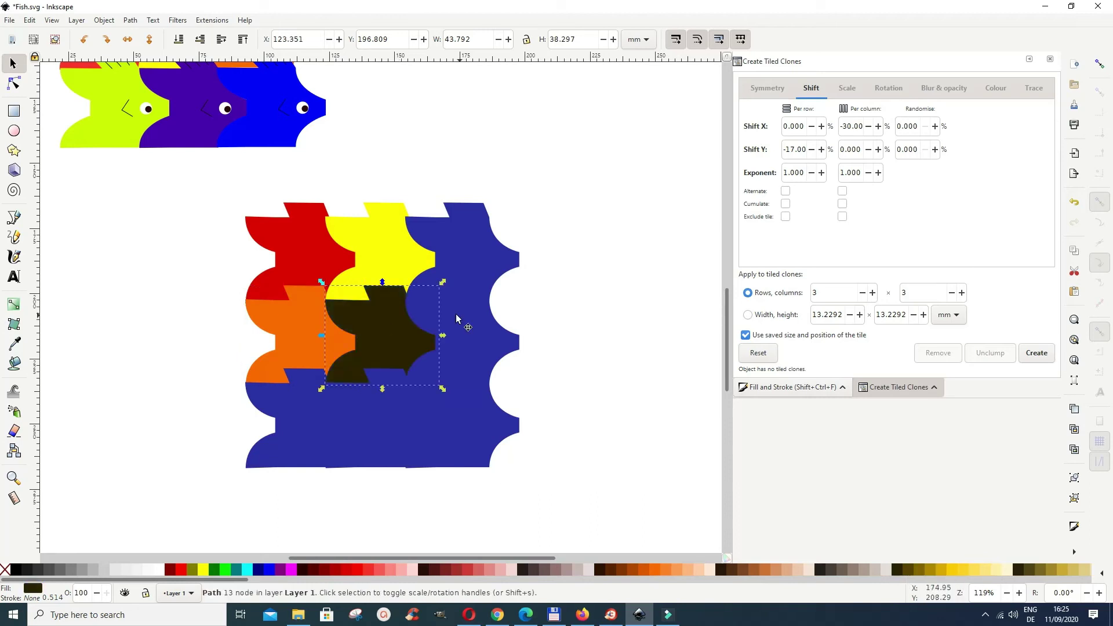
left_click(471, 352)
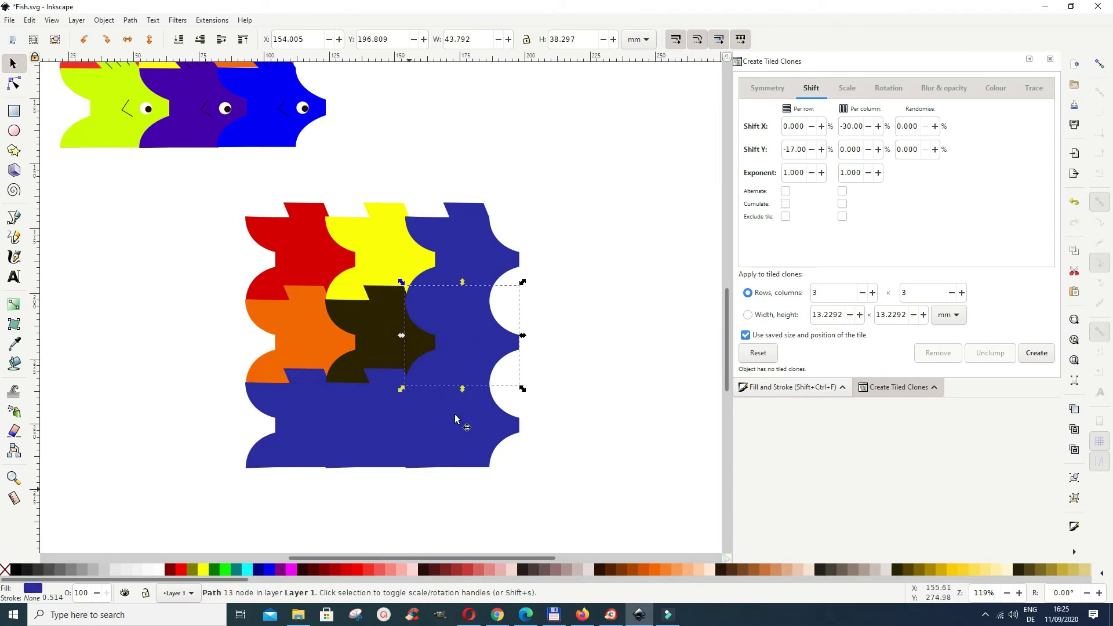
left_click(340, 570)
left_click(380, 572)
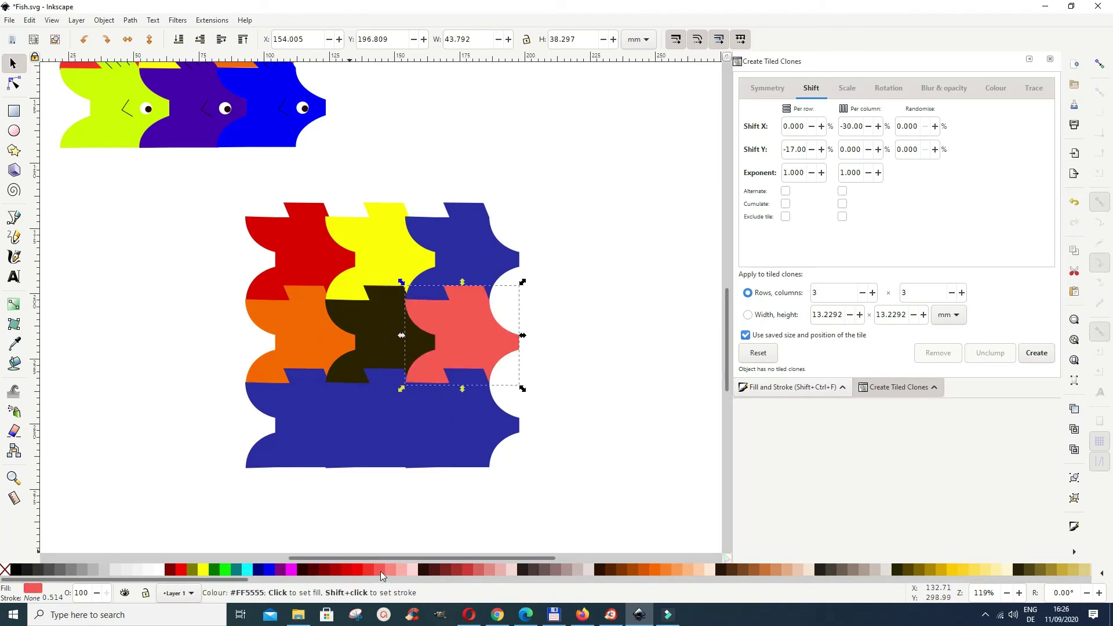
Fill the grid's bottom-row fish with gold (#D4AA00) for the first, magenta for the second and teal for the third
left_click(471, 435)
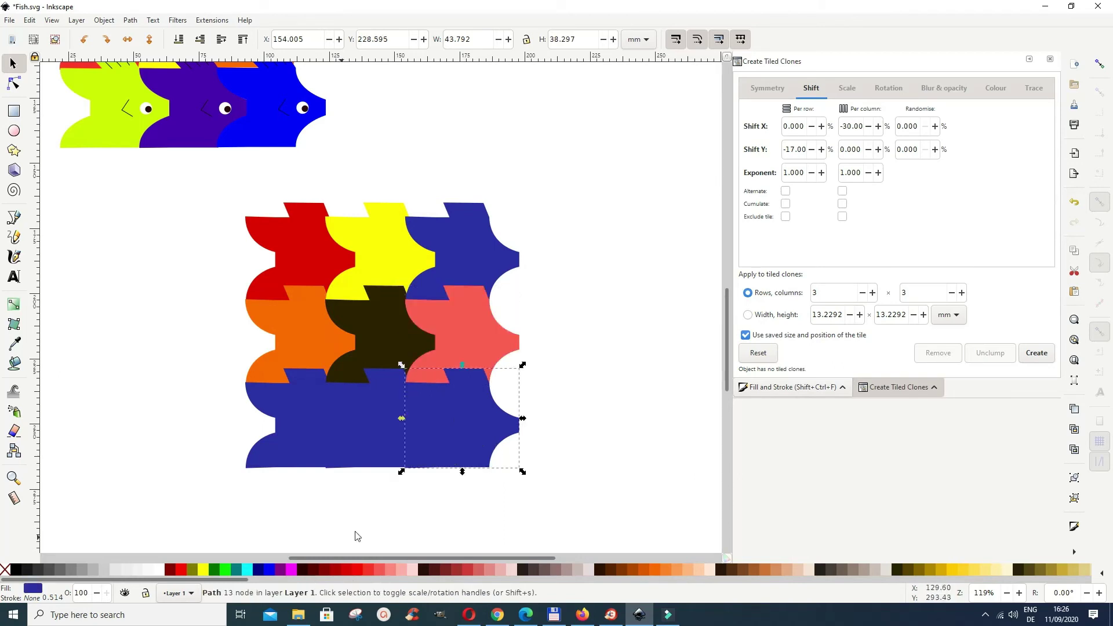
left_click(236, 573)
left_click(367, 437)
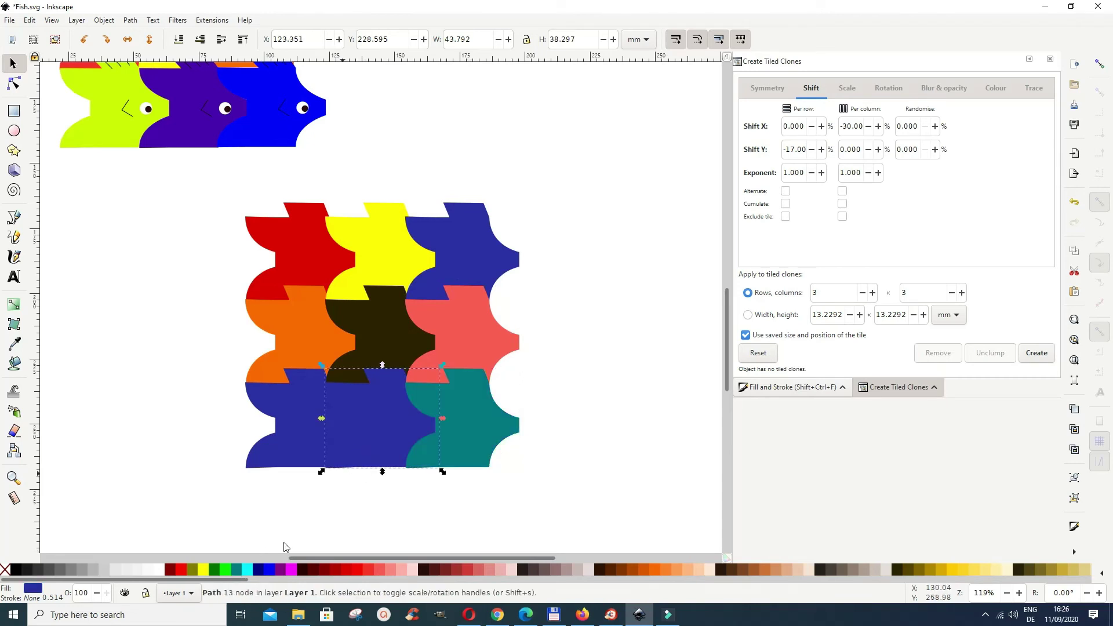
left_click(295, 573)
left_click(283, 453)
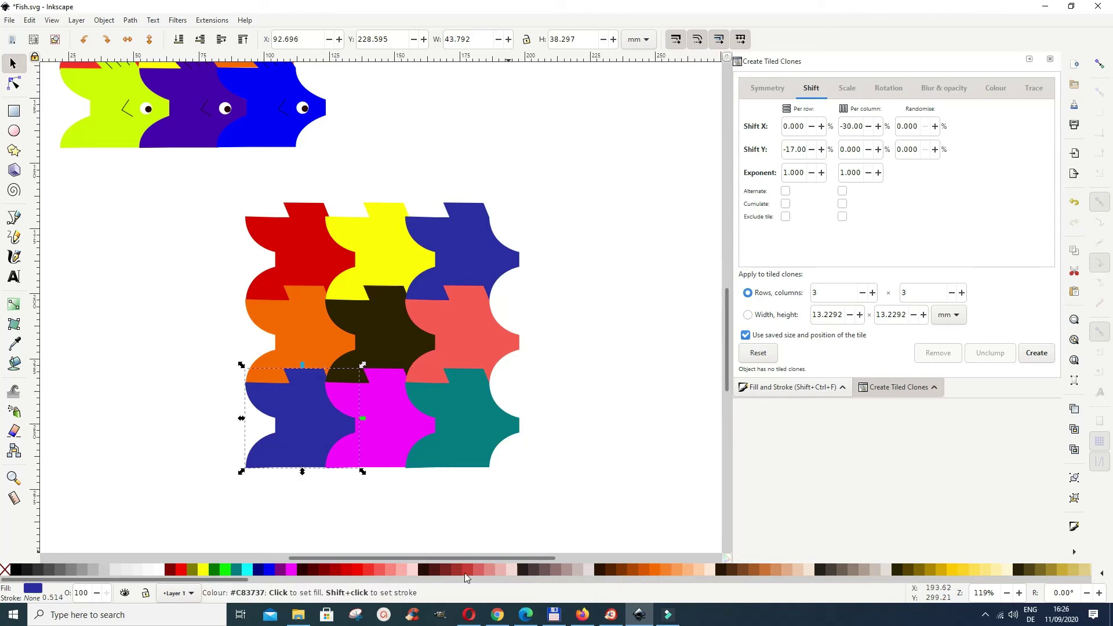
left_click(940, 574)
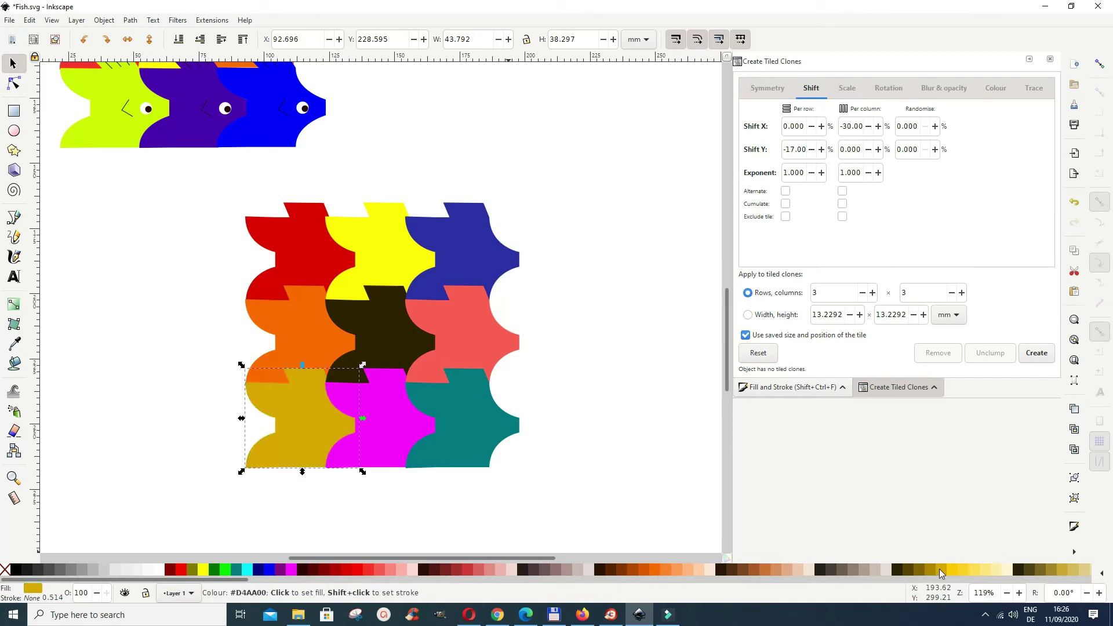
left_click(584, 467)
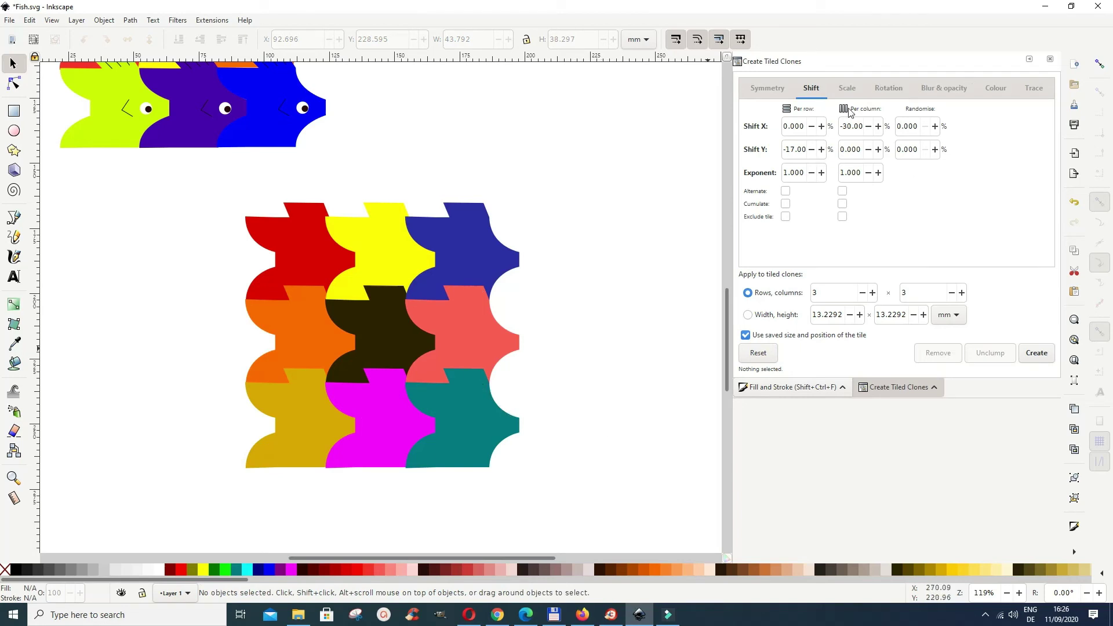
Move the fin-lines-and-mouth path onto the red fish, to about X 109.7 mm, Y 166 mm, and raise it to the top
scroll(632, 330, "up", 5)
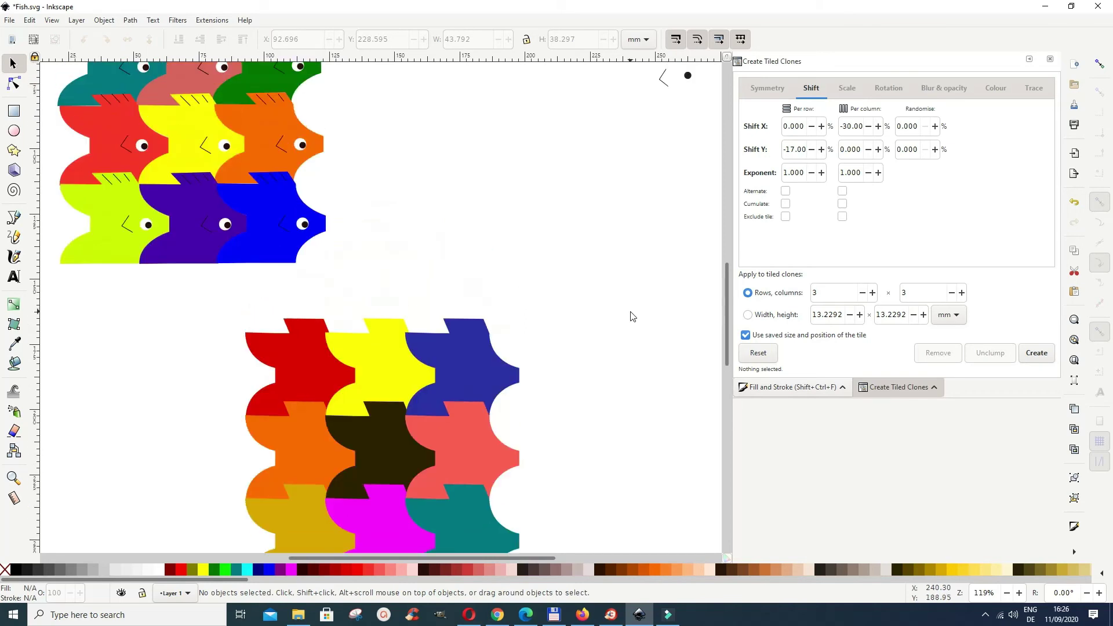
scroll(632, 315, "down", 5)
scroll(632, 314, "up", 7)
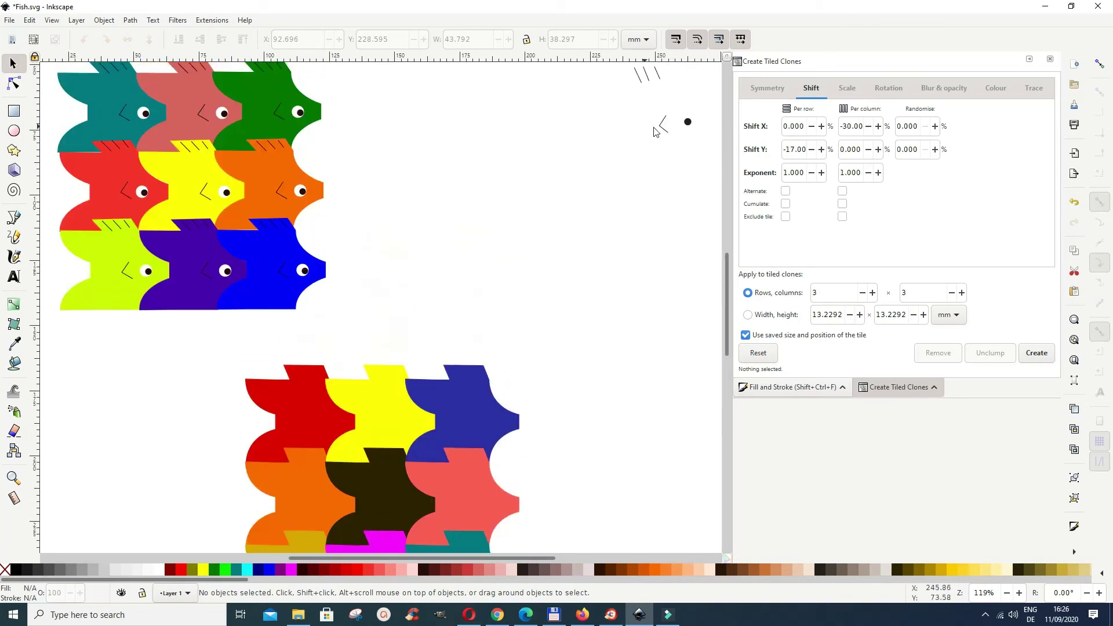
mouse_move(656, 85)
left_mouse_down()
mouse_move(584, 261)
mouse_move(606, 251)
left_mouse_up()
mouse_move(656, 81)
left_mouse_down()
mouse_move(329, 391)
mouse_move(287, 402)
mouse_move(412, 286)
mouse_move(362, 365)
mouse_move(302, 383)
left_mouse_up()
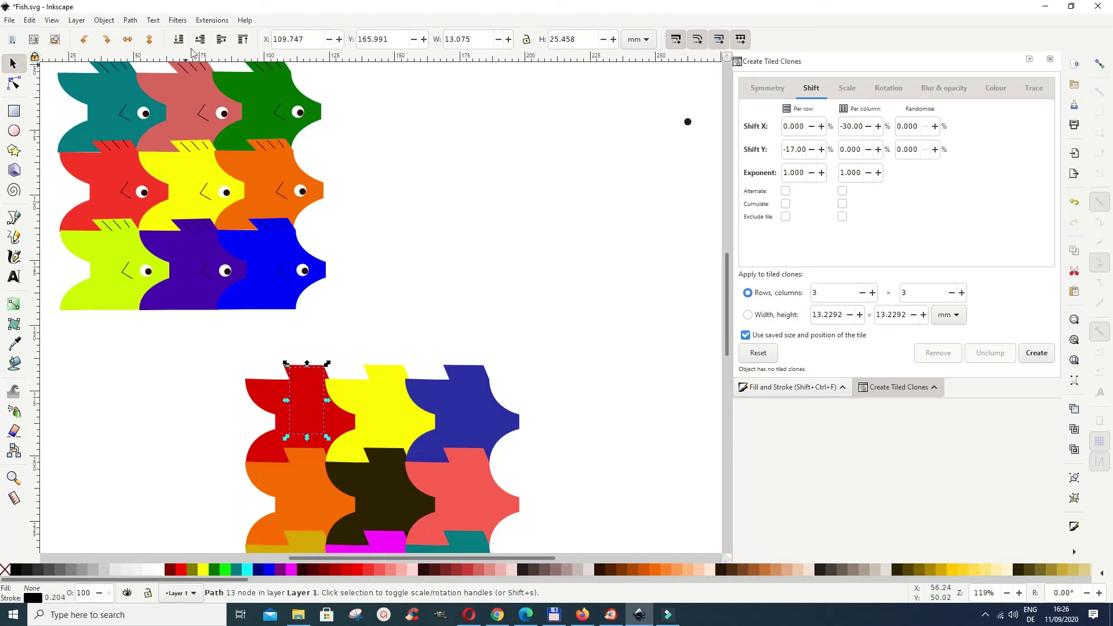
left_click(240, 41)
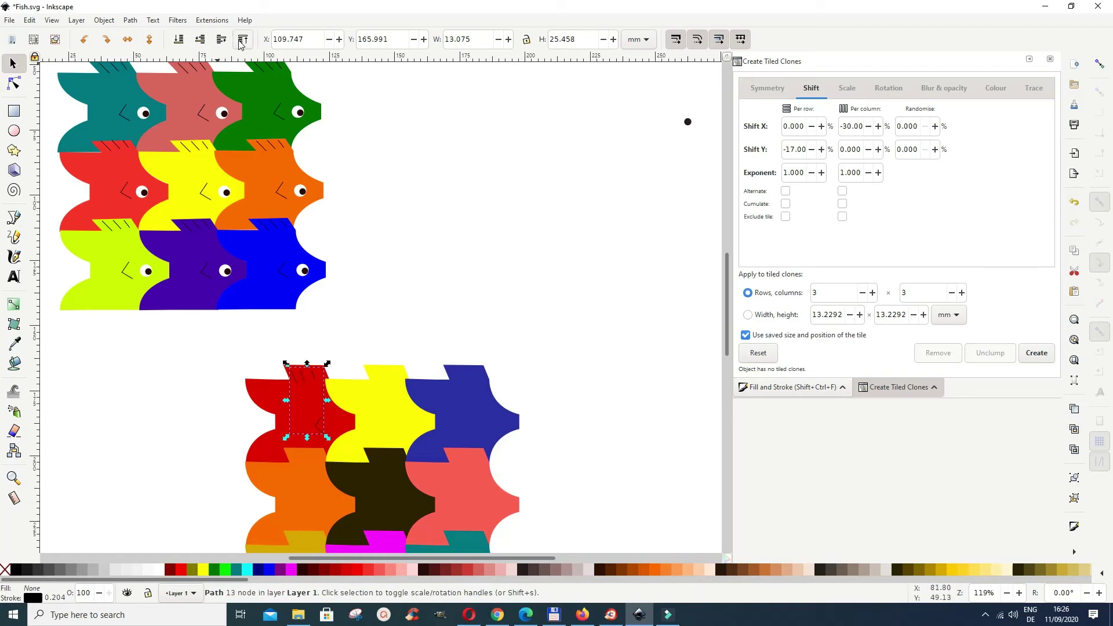
Move the eye group onto the red fish's head, to about X 123.2 mm, Y 185 mm, and raise it to the top
left_click(688, 124)
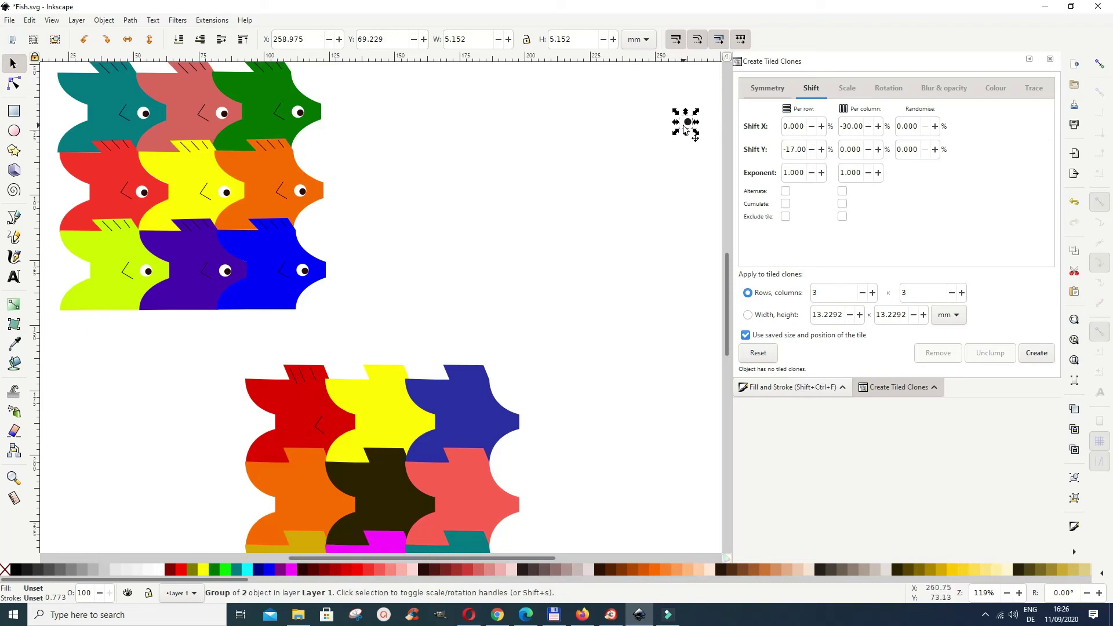
left_click_drag(685, 129, 327, 430)
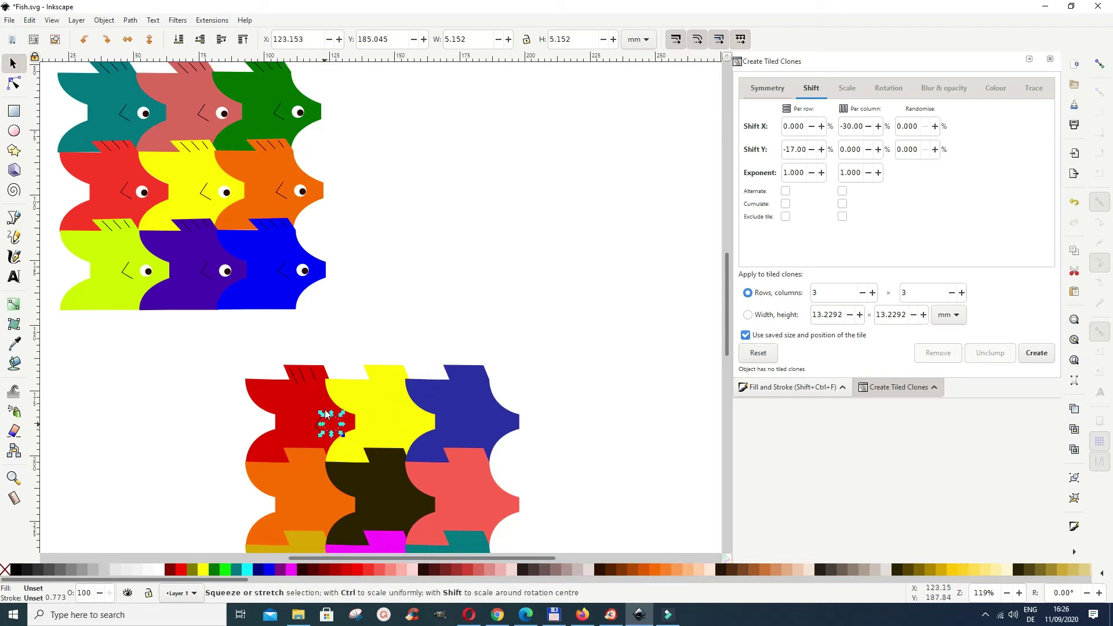
left_click(242, 39)
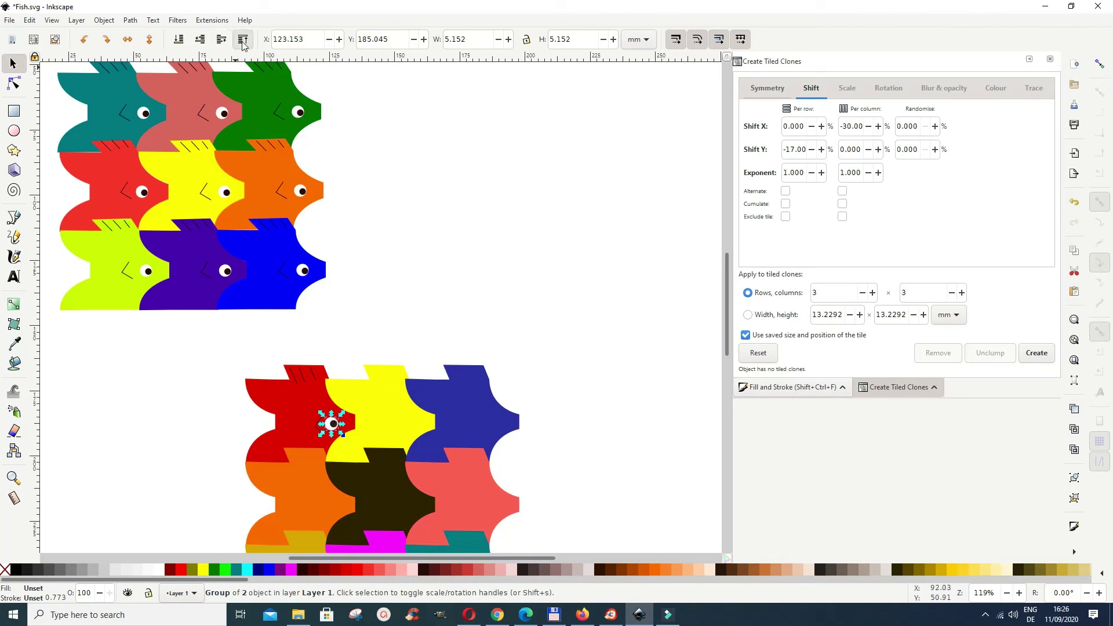
Duplicate the red fish's fin-and-mouth lines and place the copy on the yellow fish, at about X 140.2 mm, Y 166.2 mm
scroll(669, 290, "down", 3)
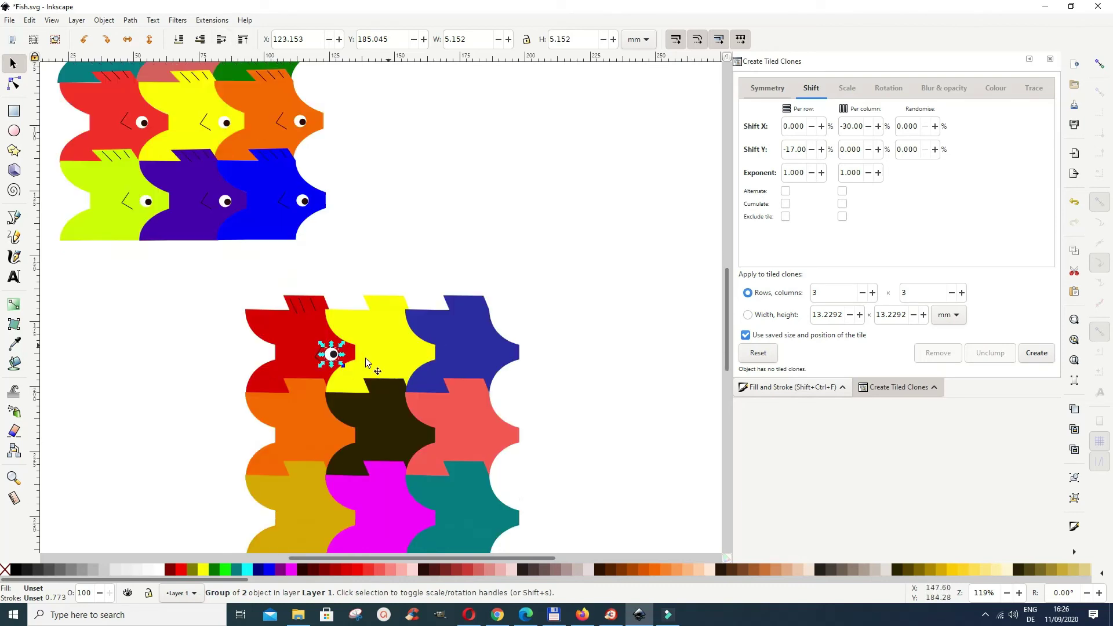
scroll(572, 346, "down", 2)
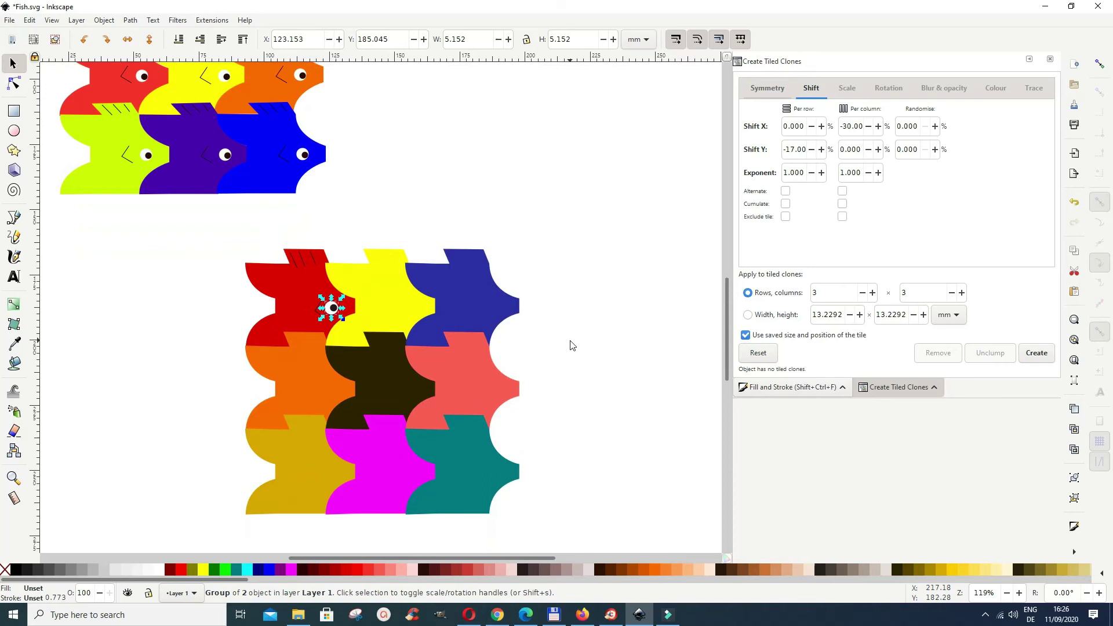
left_click(306, 272)
right_click(307, 272)
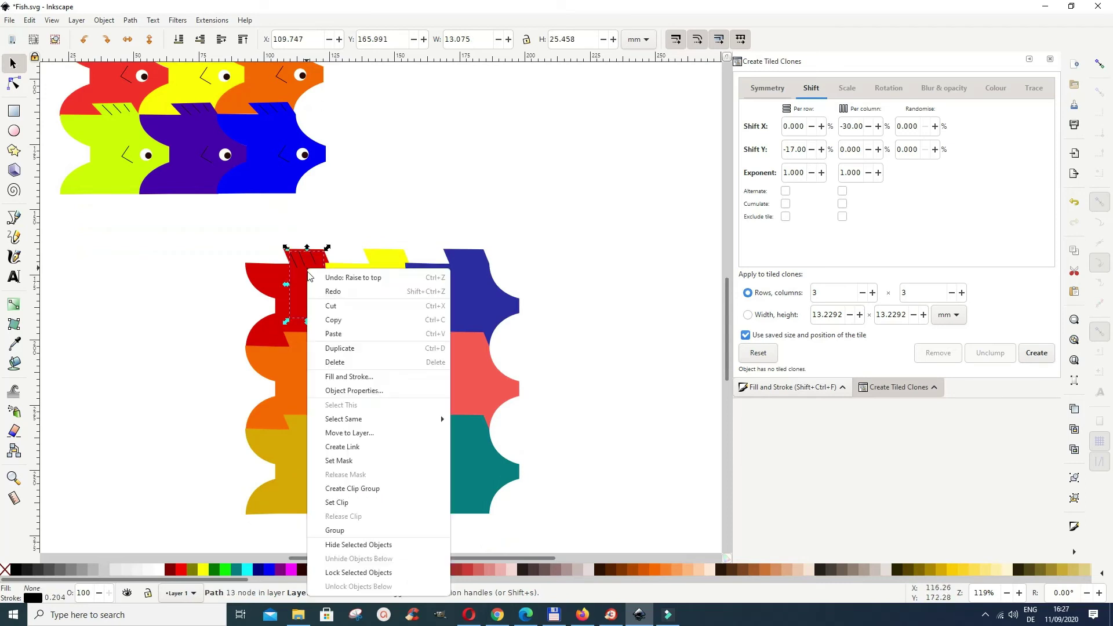
left_click(328, 349)
left_click_drag(316, 275, 382, 270)
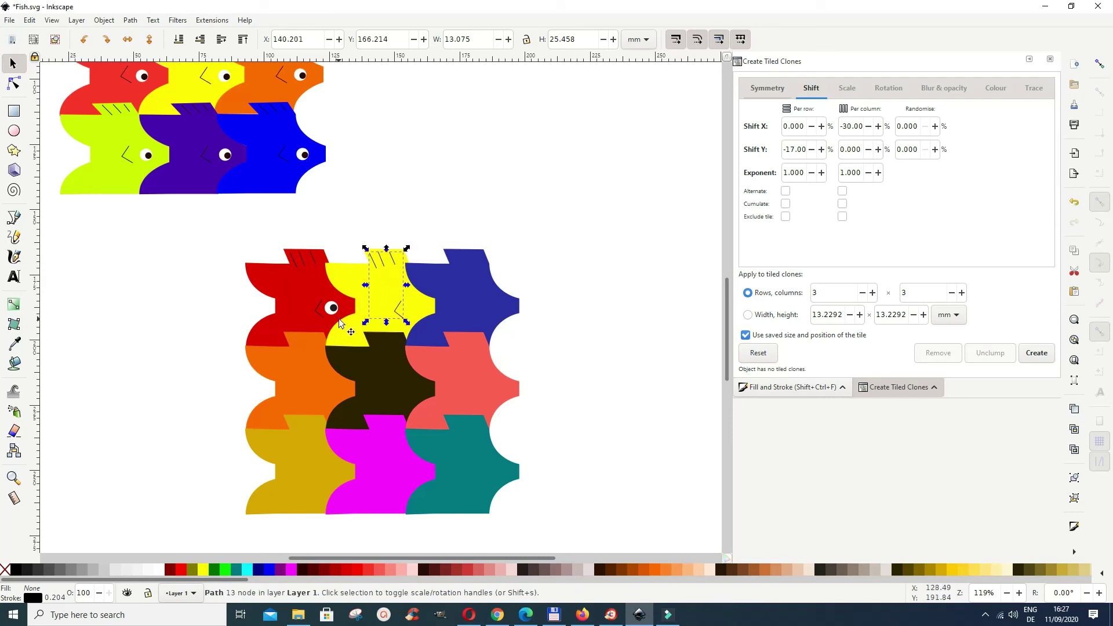
Duplicate the red fish's eye and place the copy on the yellow fish's head, at about X 154.1 mm, Y 185.7 mm
left_click(333, 310)
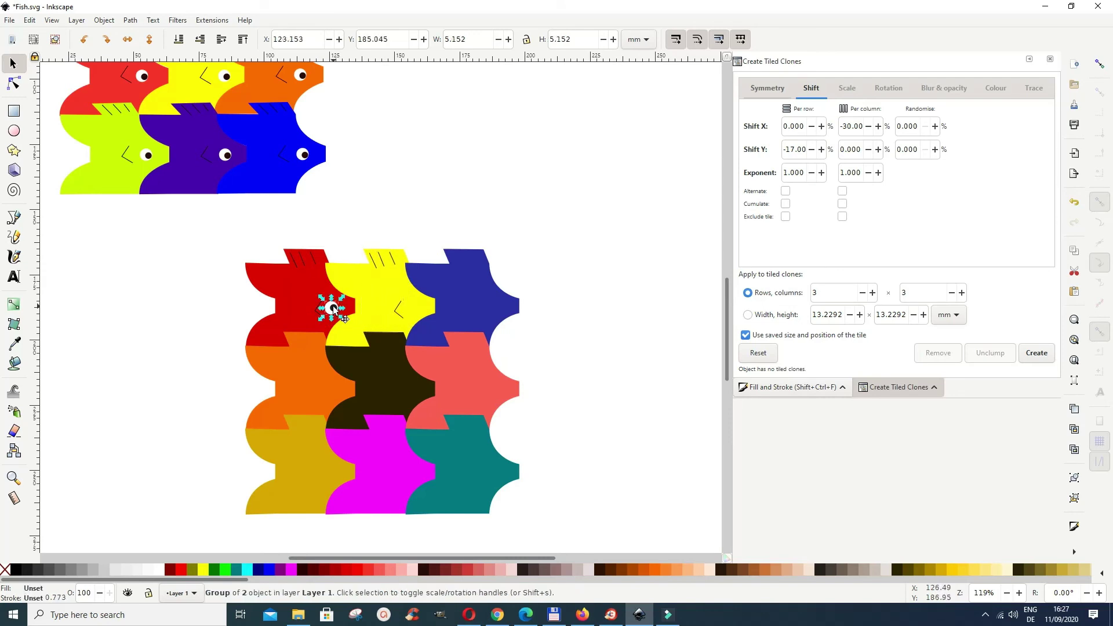
right_click(334, 310)
left_click(366, 342)
left_click_drag(334, 310, 416, 312)
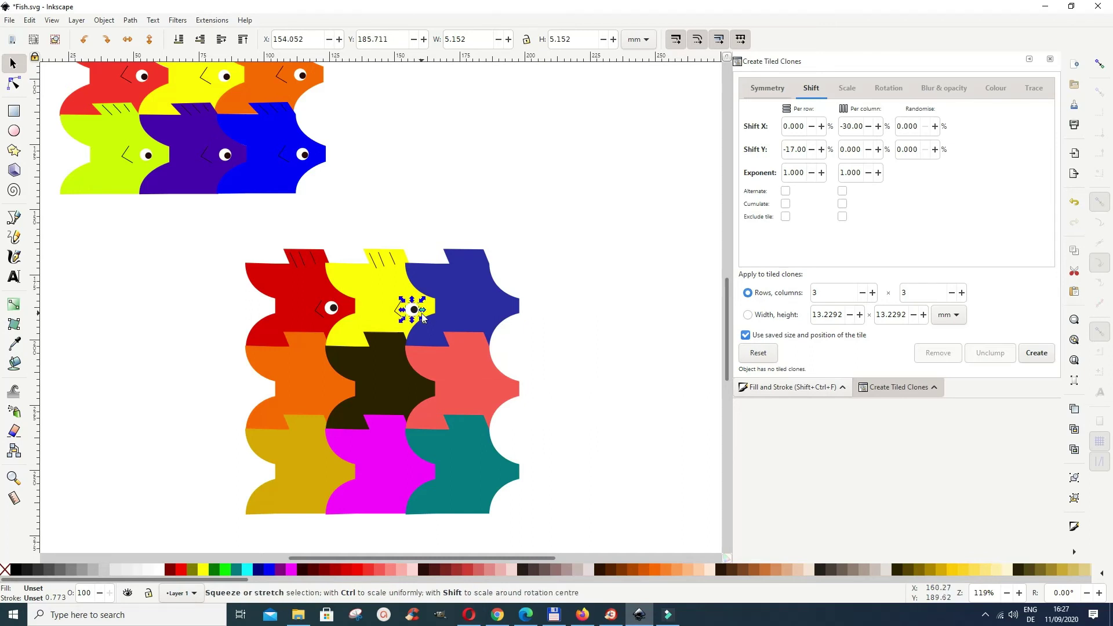
Duplicate the yellow fish's fin-and-mouth lines and place the copy on the top row's blue fish, at about X 172.9 mm, Y 166.7 mm
scroll(696, 297, "down", 2)
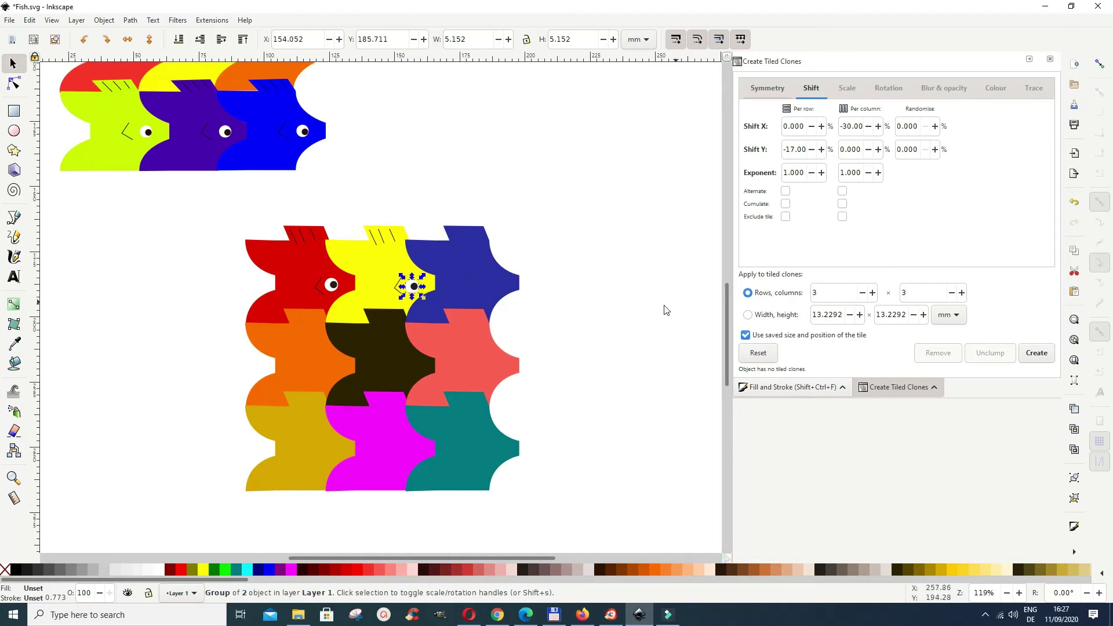
left_click(633, 345)
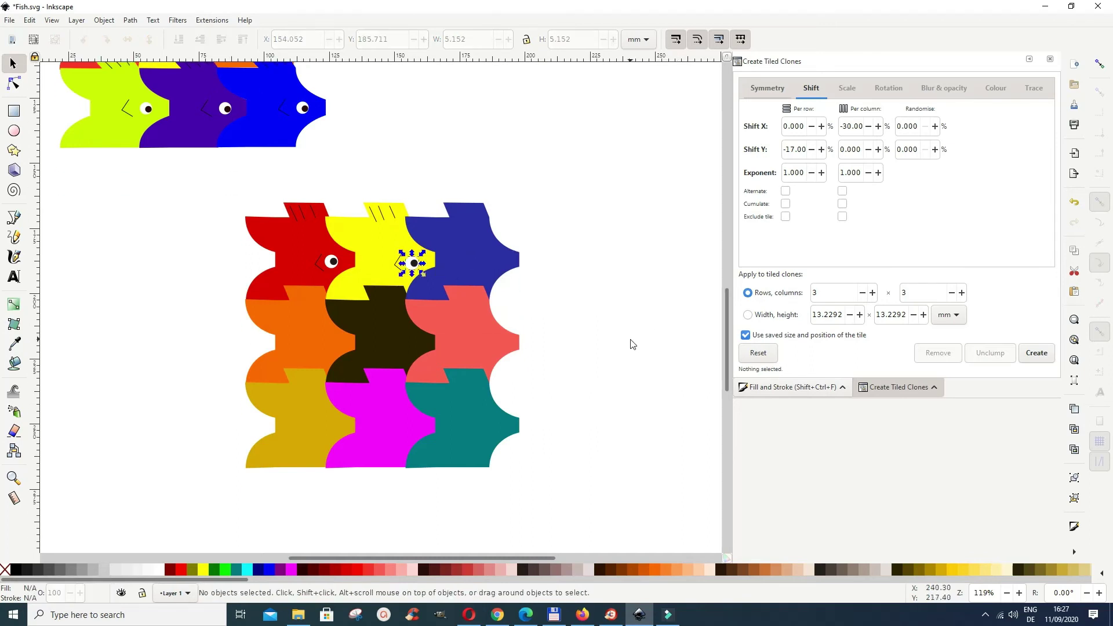
left_click(383, 221)
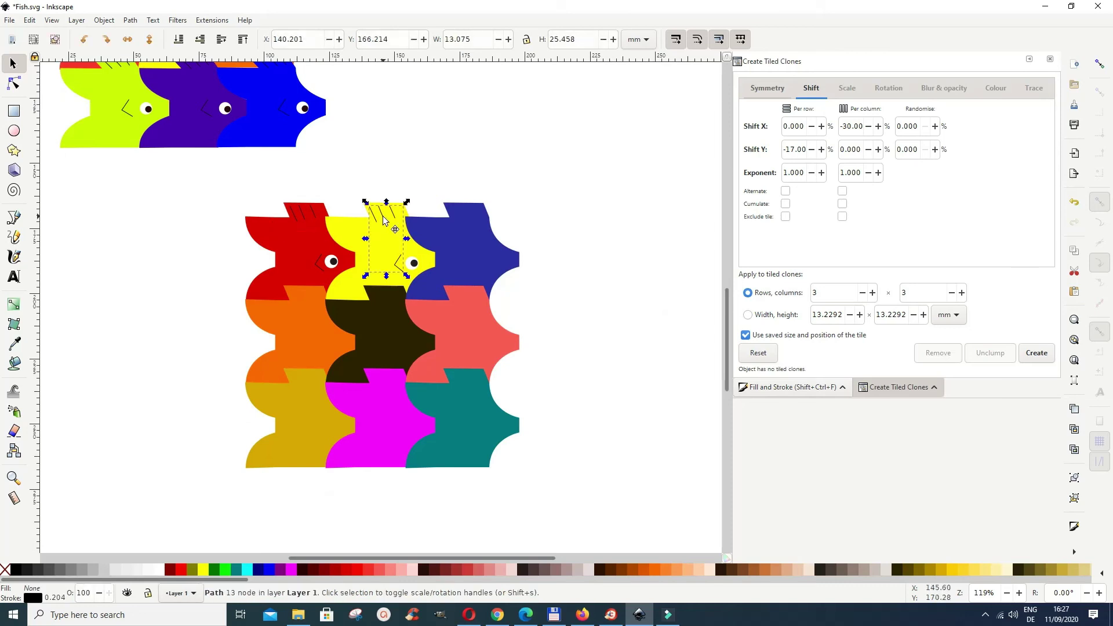
right_click(383, 221)
left_click(413, 298)
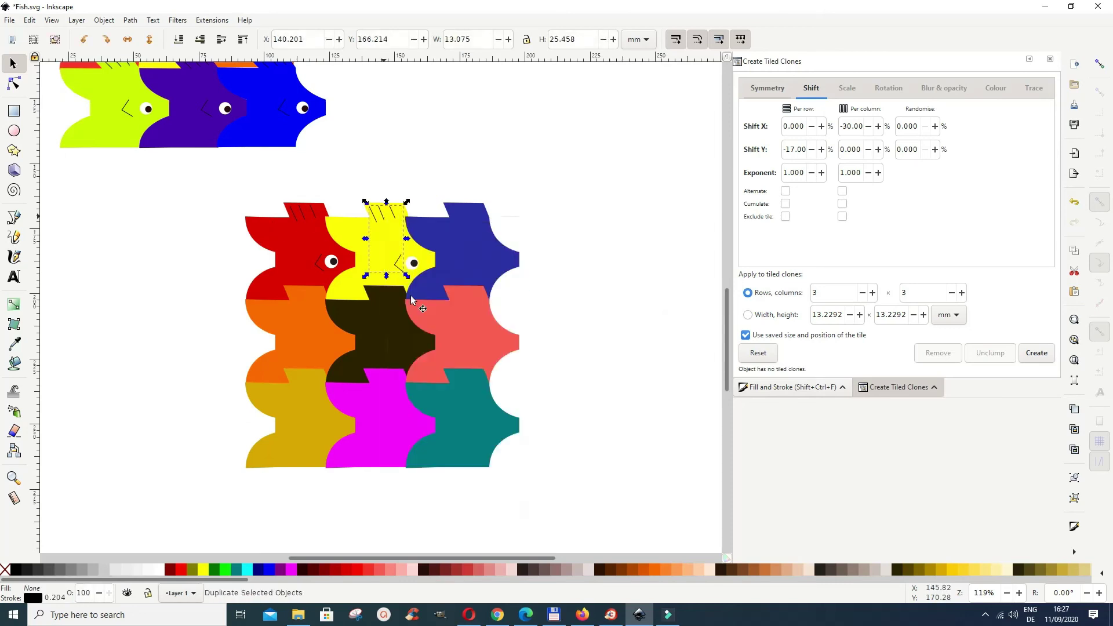
left_click_drag(382, 222, 472, 223)
Duplicate the yellow fish's eye and place the copy on the blue fish's head, at about X 186.7 mm, Y 186.4 mm
left_click(414, 265)
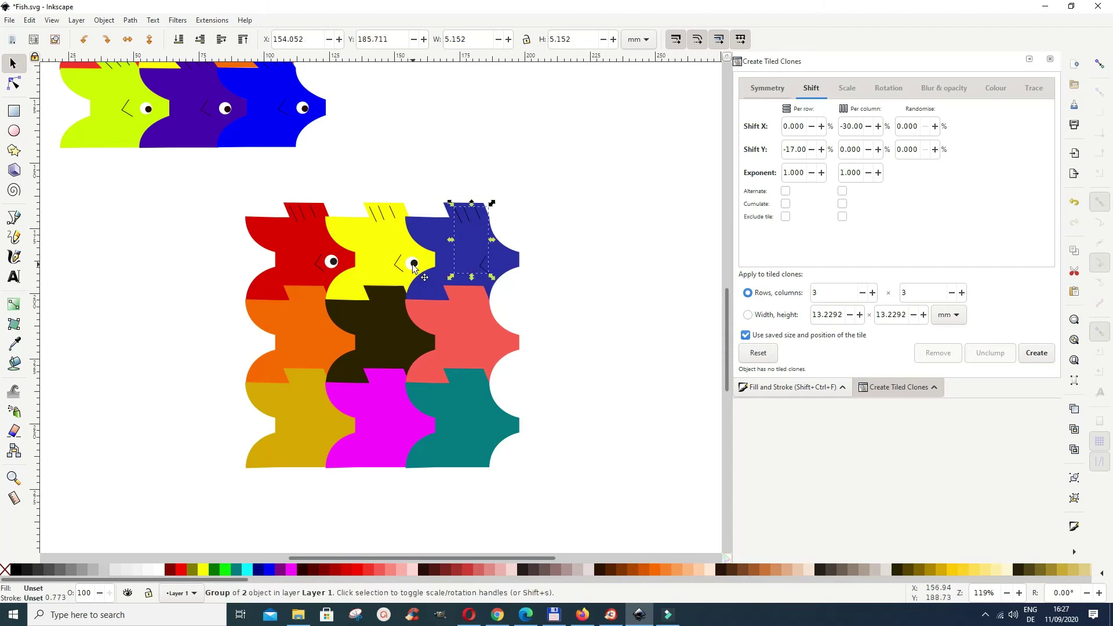
right_click(412, 263)
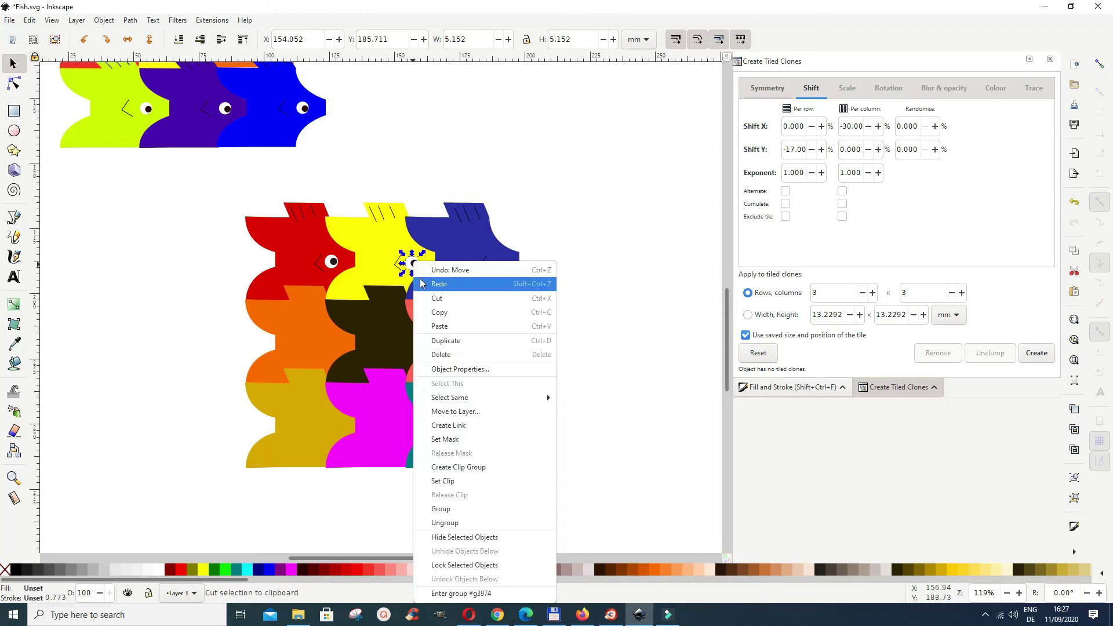
left_click(439, 347)
left_click_drag(416, 263, 503, 268)
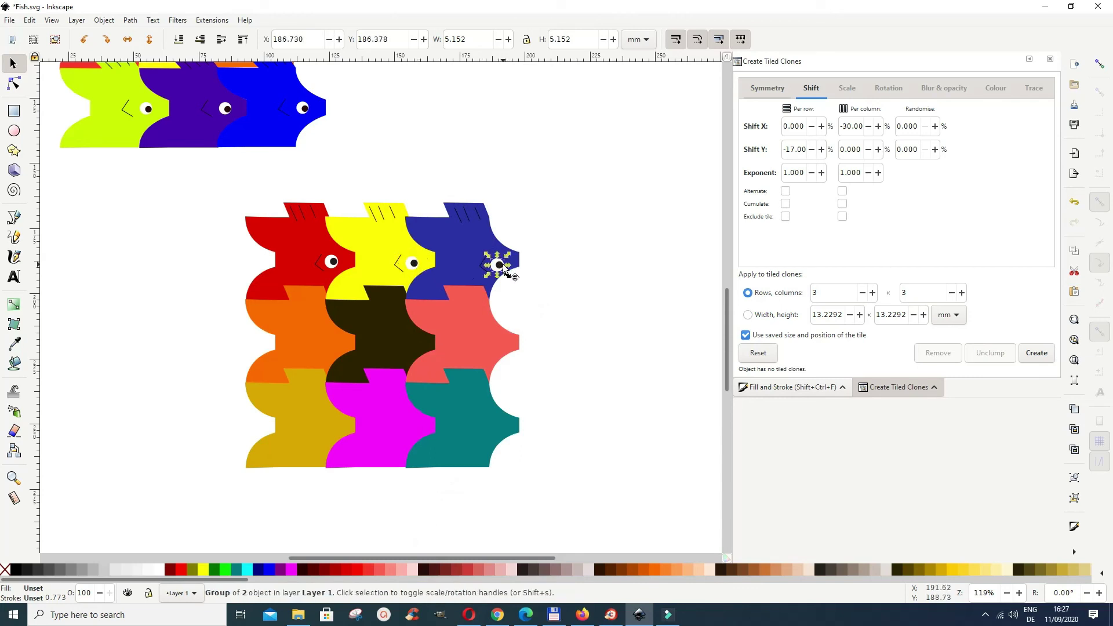
Nudge the top row's blue and yellow fish lines to about Y 166.0 mm and the blue fish's eye to about X 186.5 mm, Y 185.5 mm
left_click(467, 220)
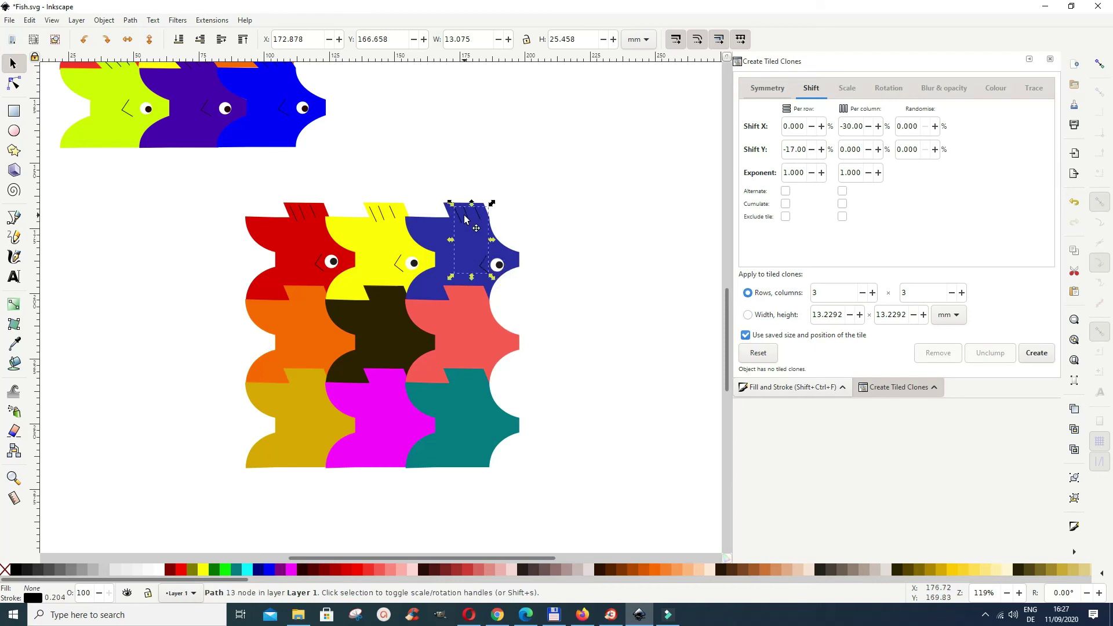
left_click_drag(467, 219, 465, 217)
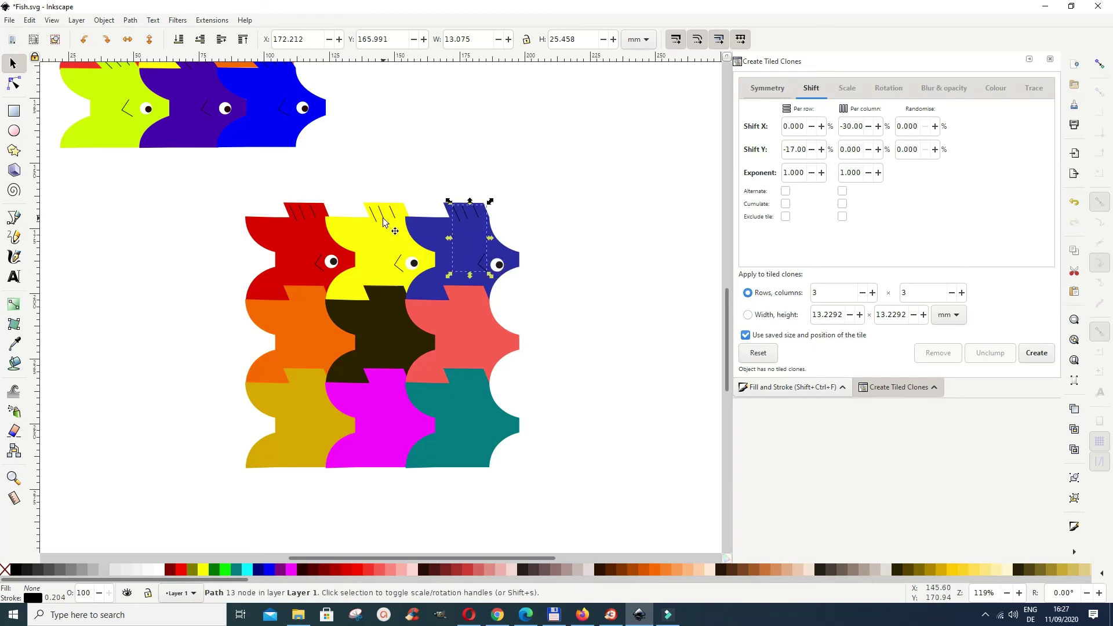
left_click_drag(383, 221, 384, 218)
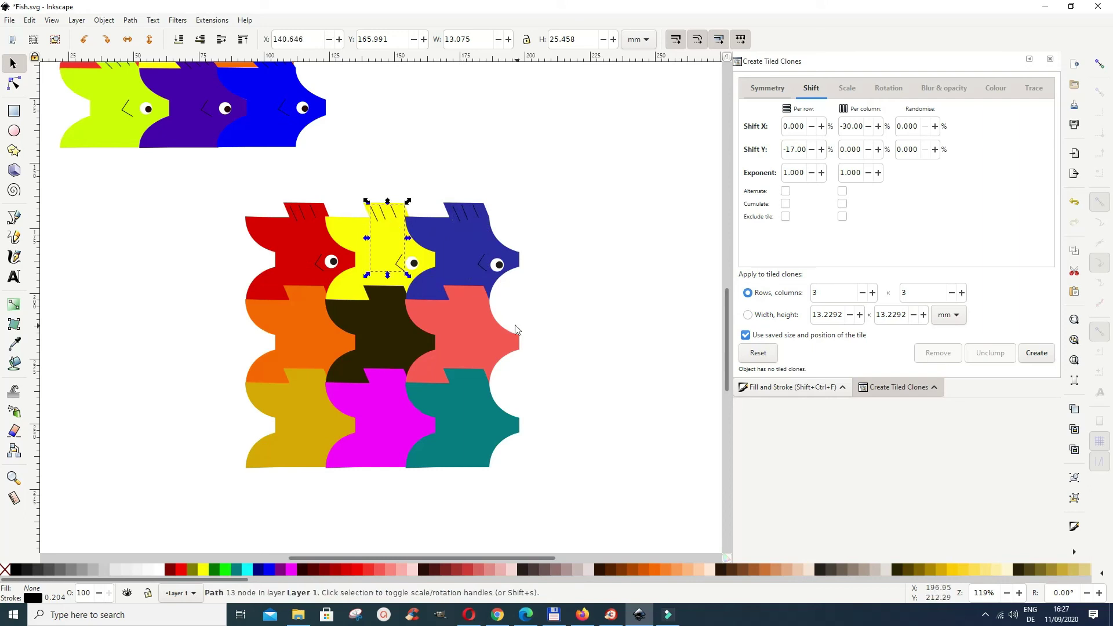
left_click(498, 264)
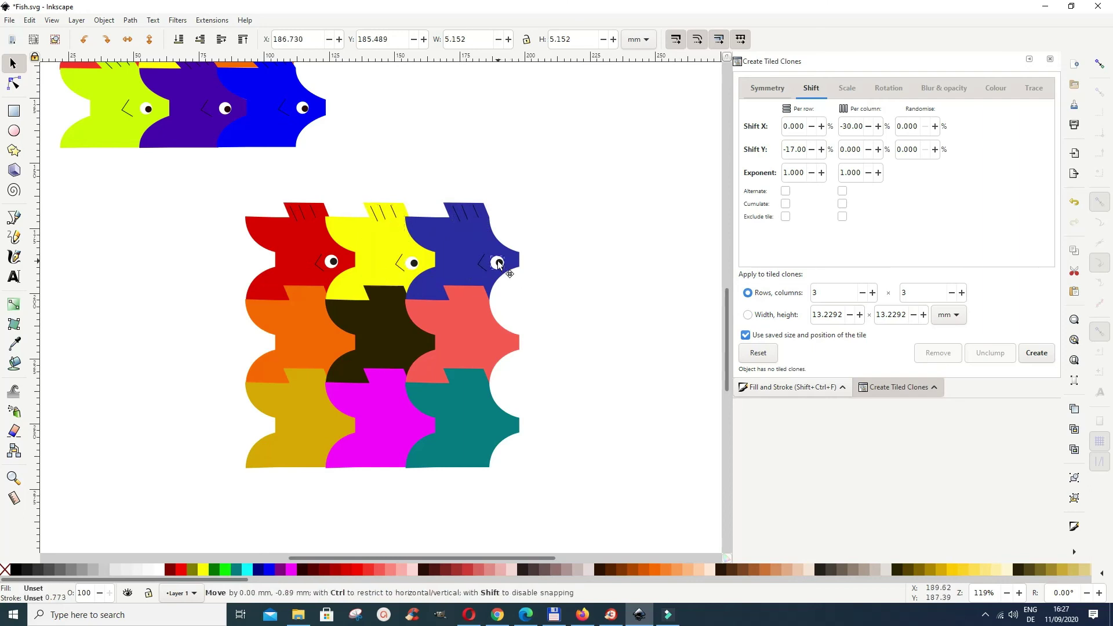
left_click(579, 346)
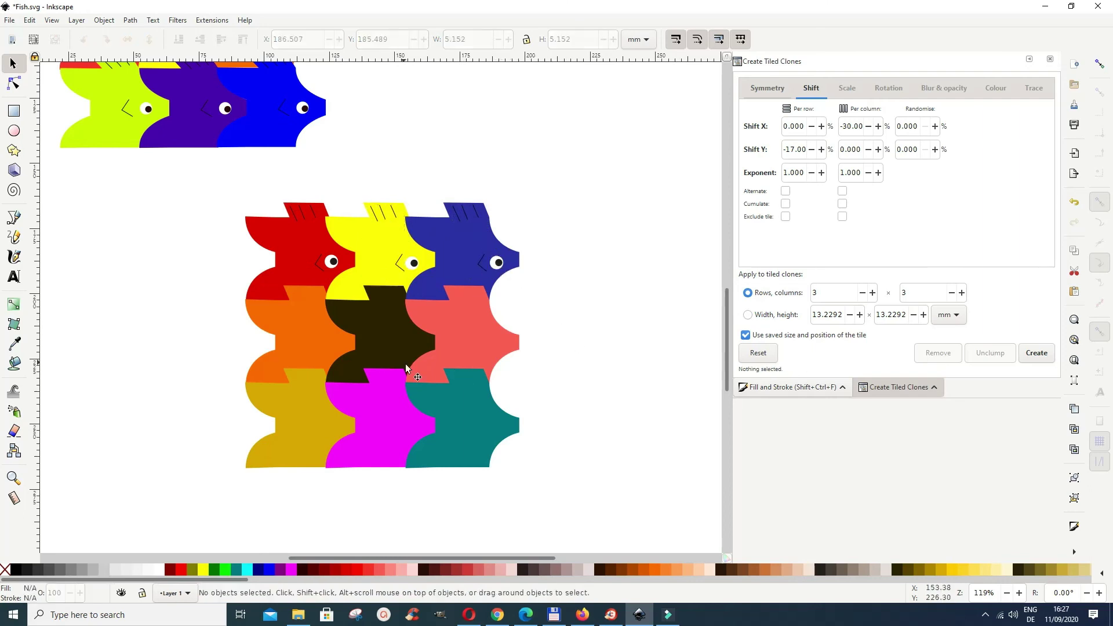
Duplicate the red fish's fin-and-mouth lines onto the orange fish, and from there onto the dark brown fish at about X 140.6 mm, Y 197.6 mm
scroll(556, 365, "down", 3)
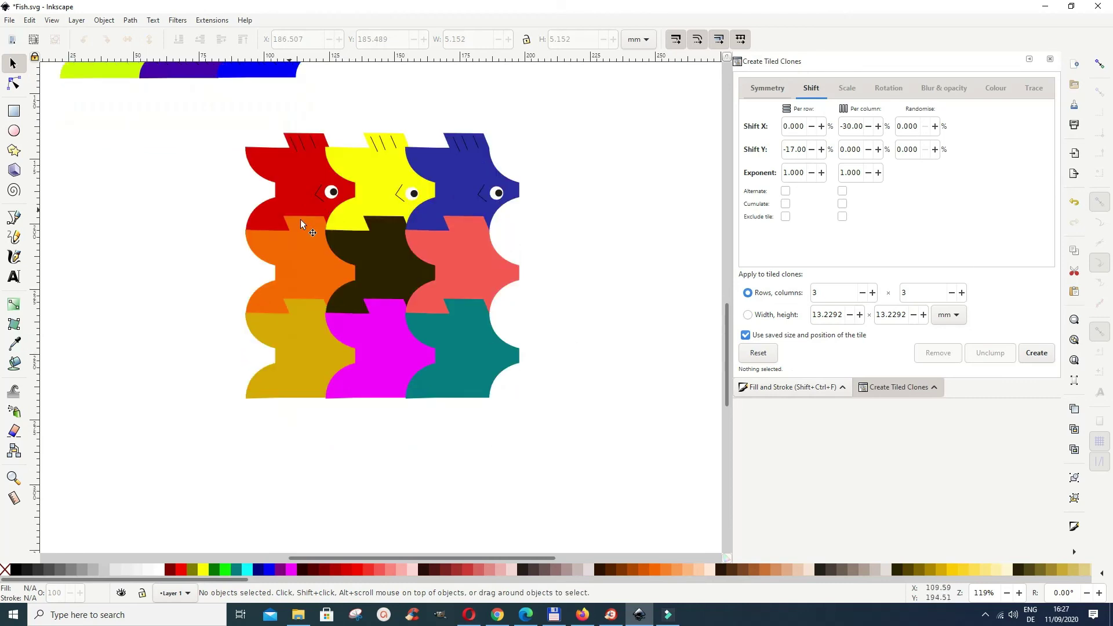
left_click(297, 145)
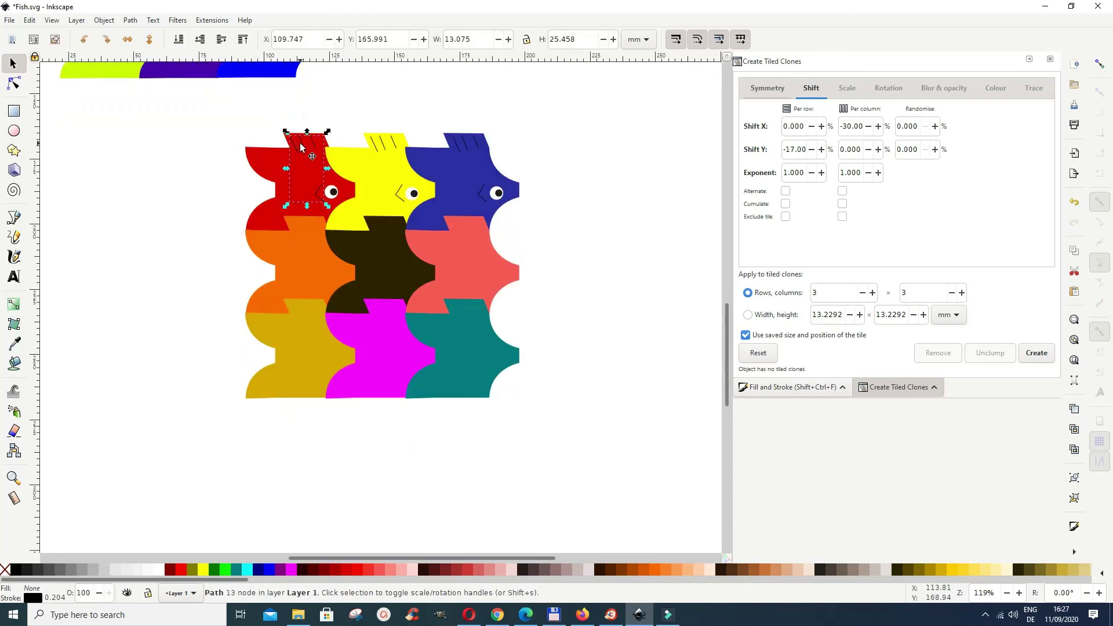
right_click(300, 142)
left_click(325, 224)
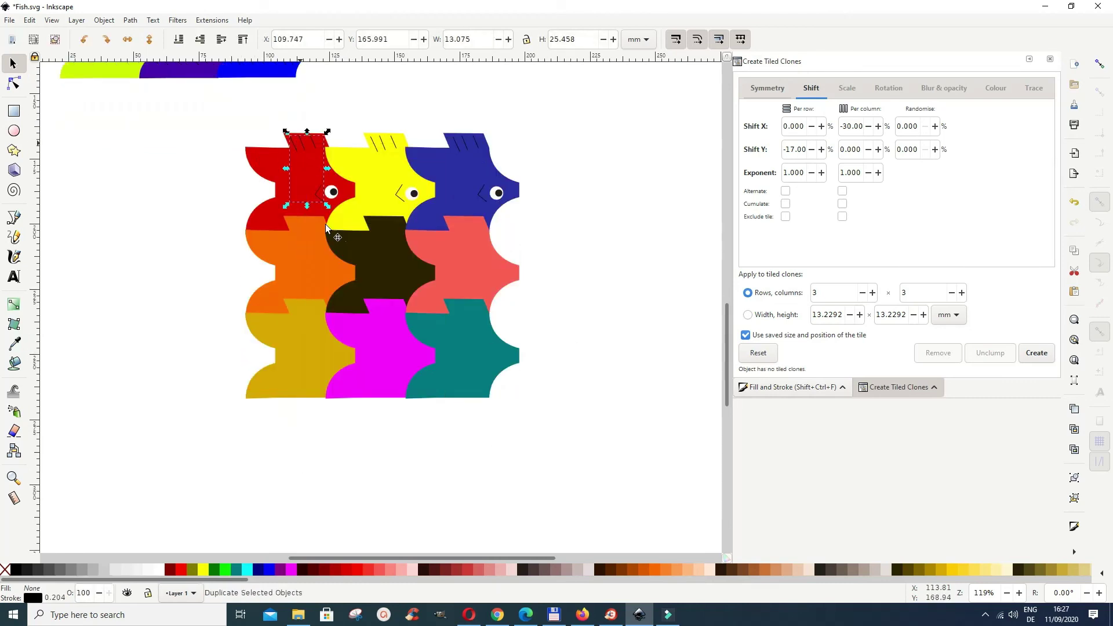
left_click_drag(306, 148, 389, 232)
right_click(303, 229)
left_click(338, 310)
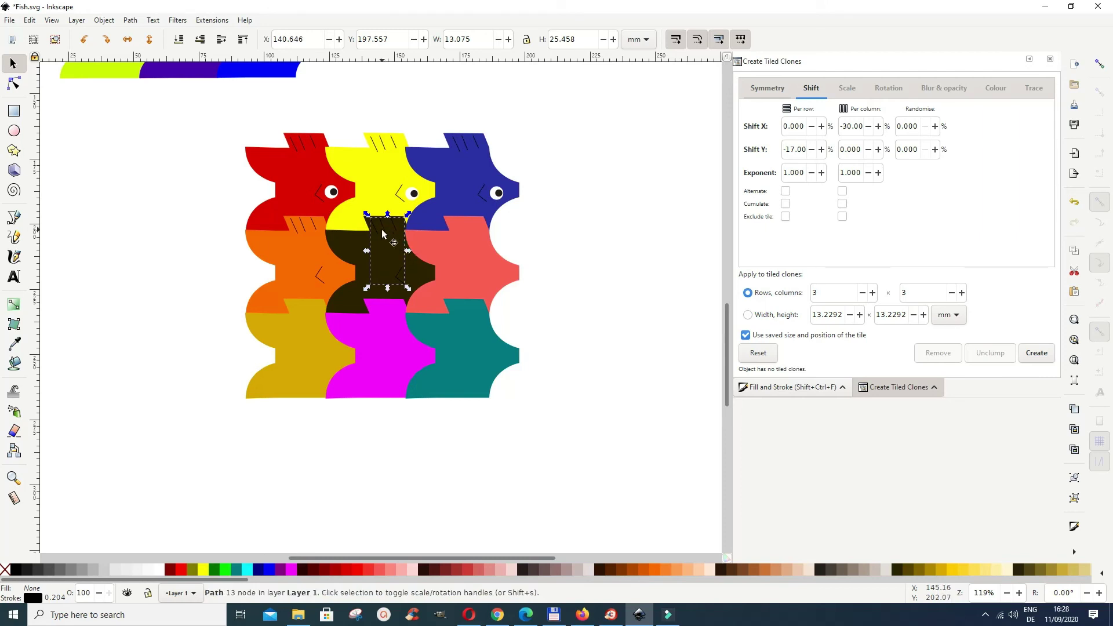
Duplicate the dark brown fish's fin-and-mouth lines and place the copy on the coral fish, at about X 171.5 mm, Y 196.9 mm
right_click(382, 229)
left_click(418, 310)
left_click_drag(382, 221, 467, 221)
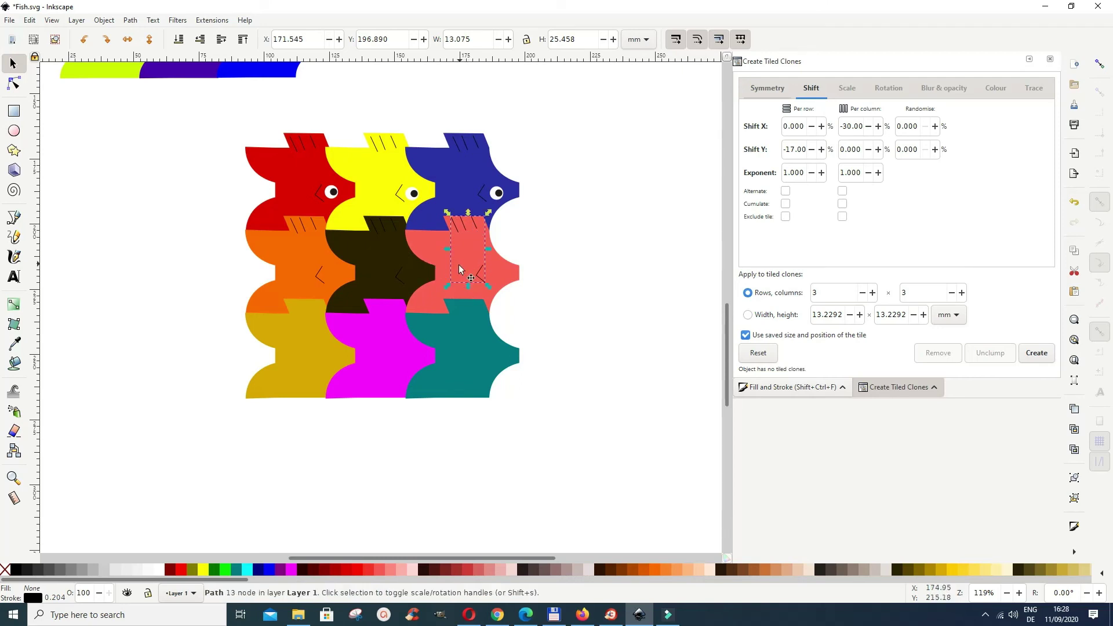
right_click(456, 225)
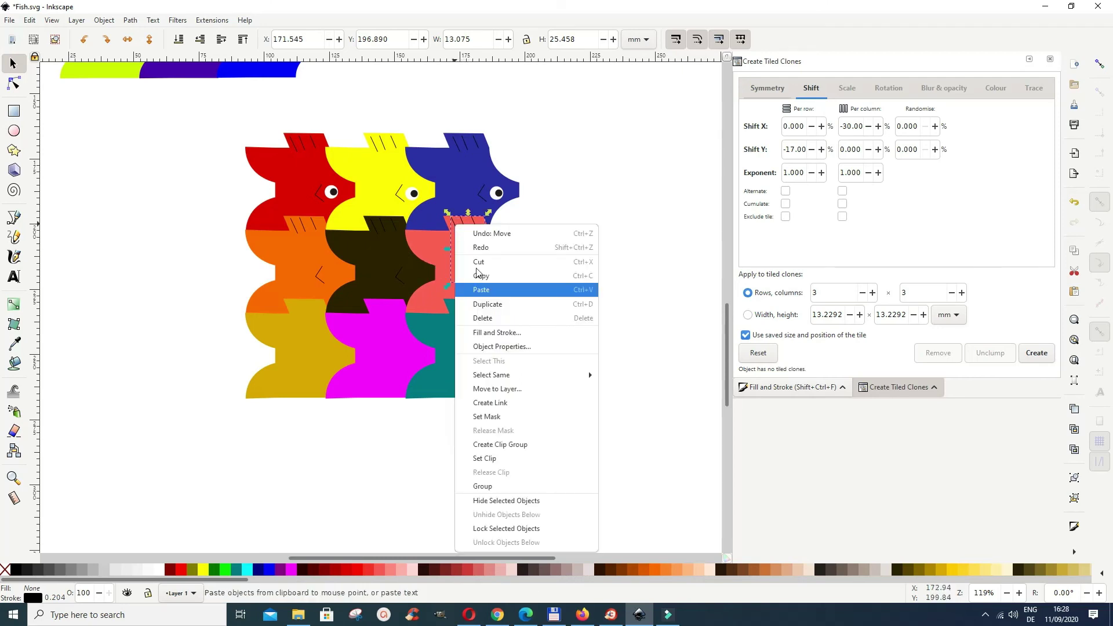
left_click(489, 312)
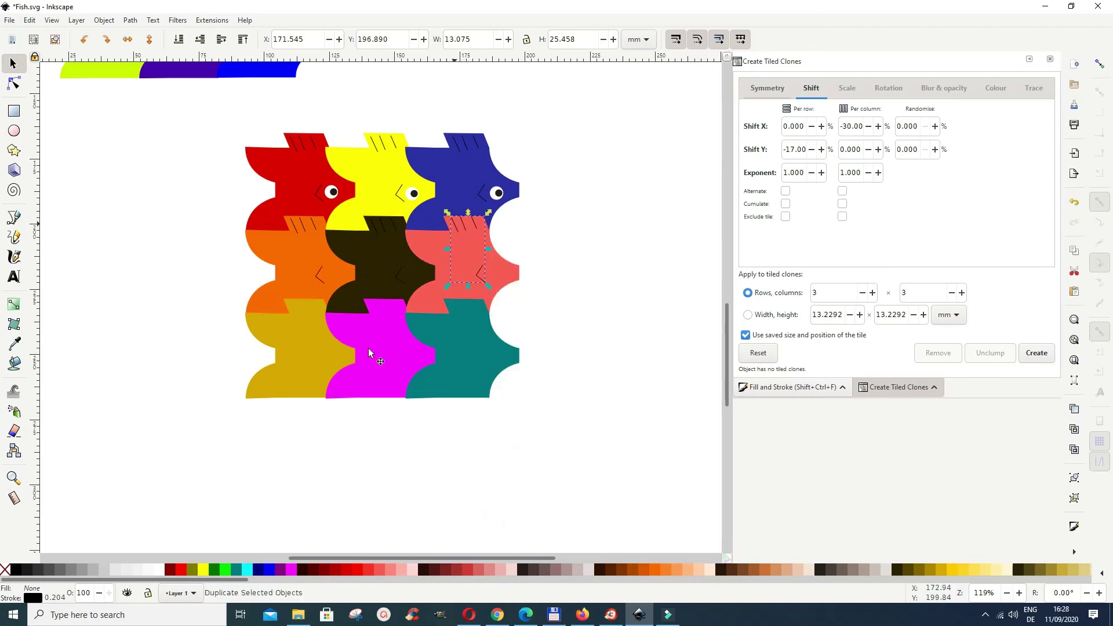
left_click(302, 313)
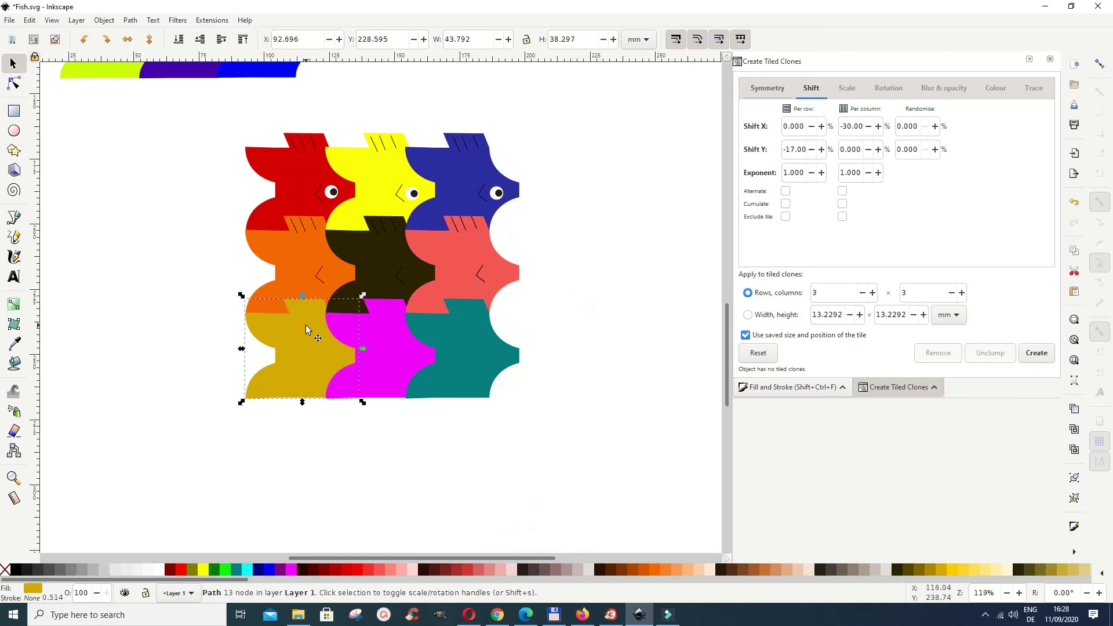
right_click(305, 325)
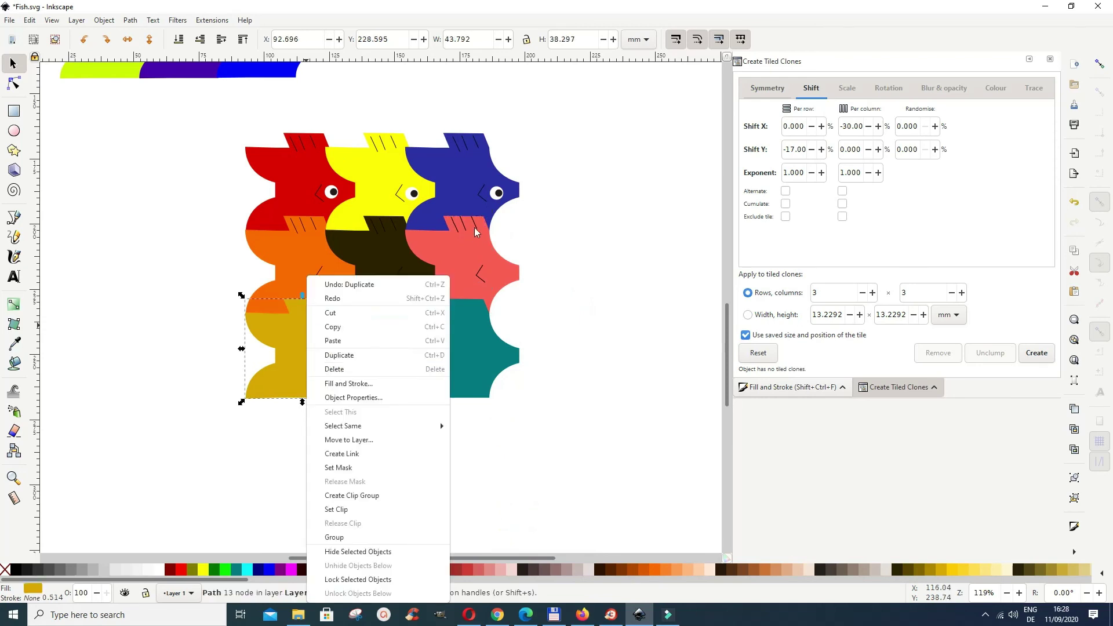
left_click(472, 249)
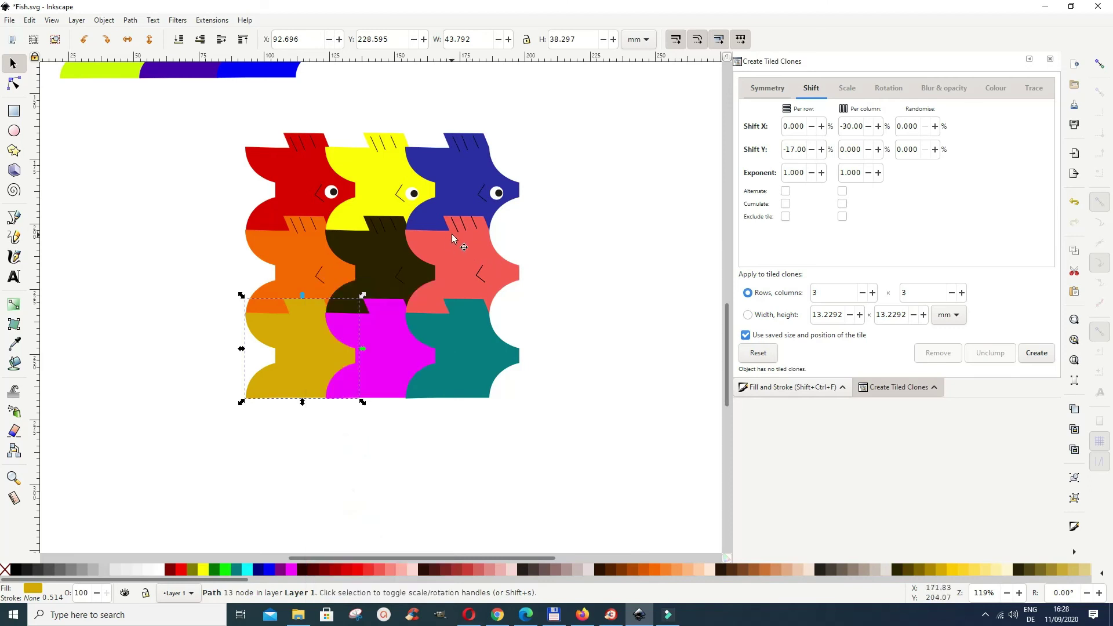
left_click(462, 236)
left_click_drag(461, 237, 448, 291)
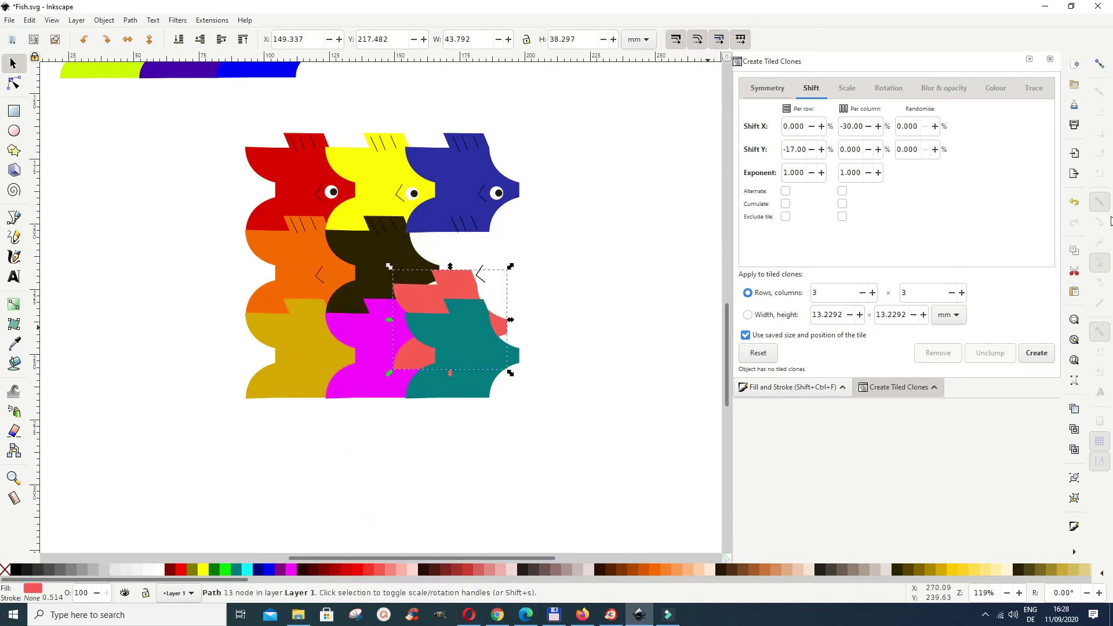
left_click(1075, 200)
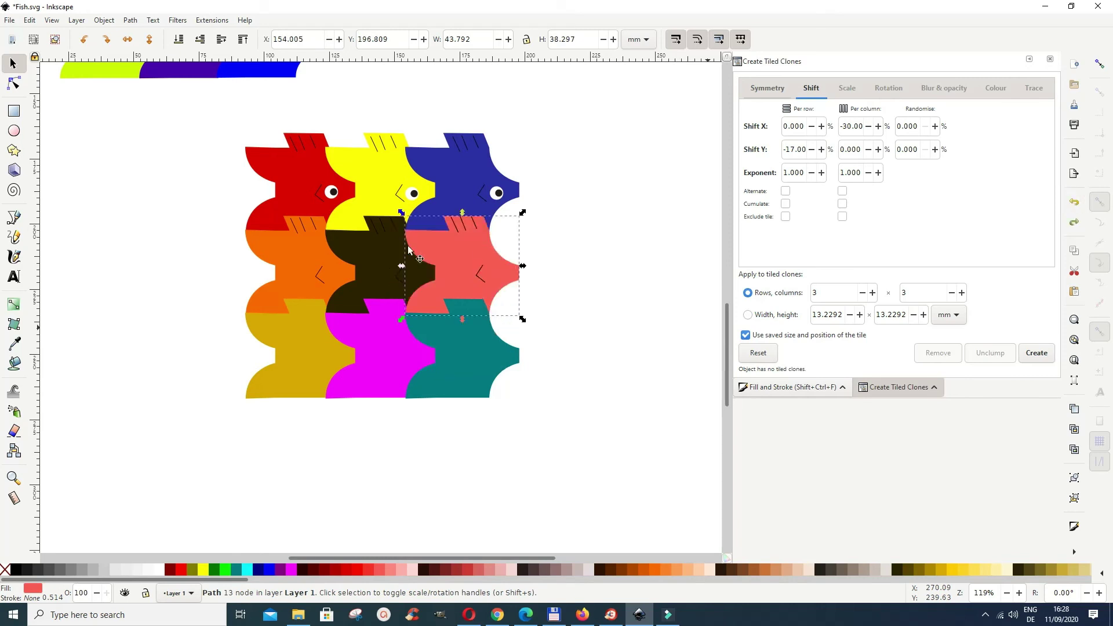
Duplicate the coral fish's fin-and-mouth lines and place the copy on the bottom row's gold fish, at about X 109.3 mm, Y 229.1 mm
left_click(459, 232)
right_click(458, 234)
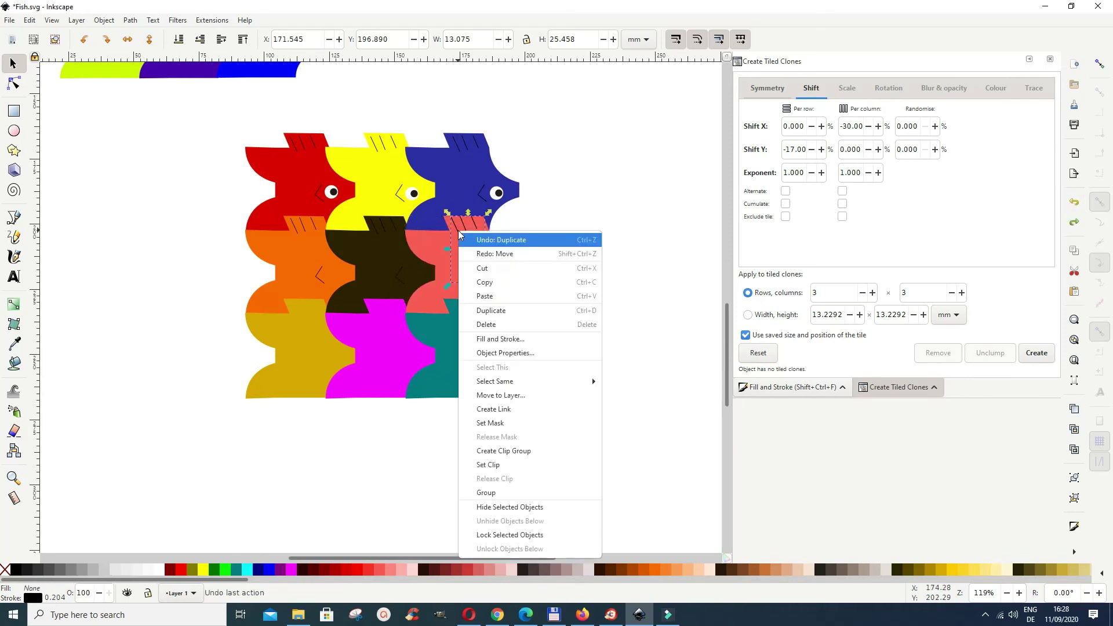
left_click(490, 312)
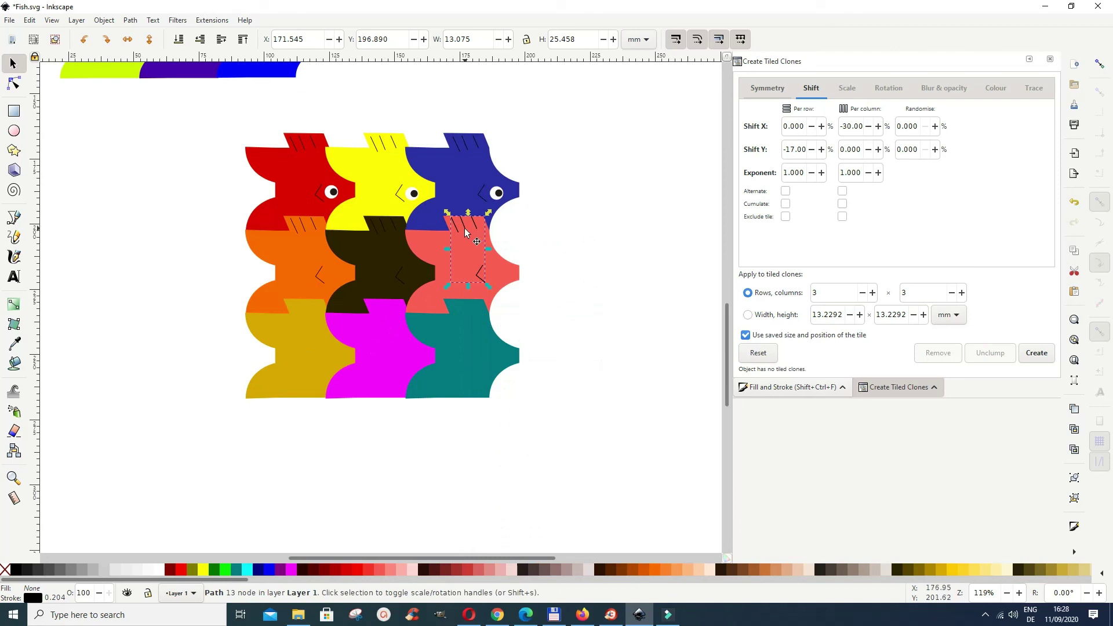
mouse_move(465, 232)
left_mouse_down()
mouse_move(395, 304)
mouse_move(299, 325)
mouse_move(301, 316)
left_mouse_up()
right_click(302, 318)
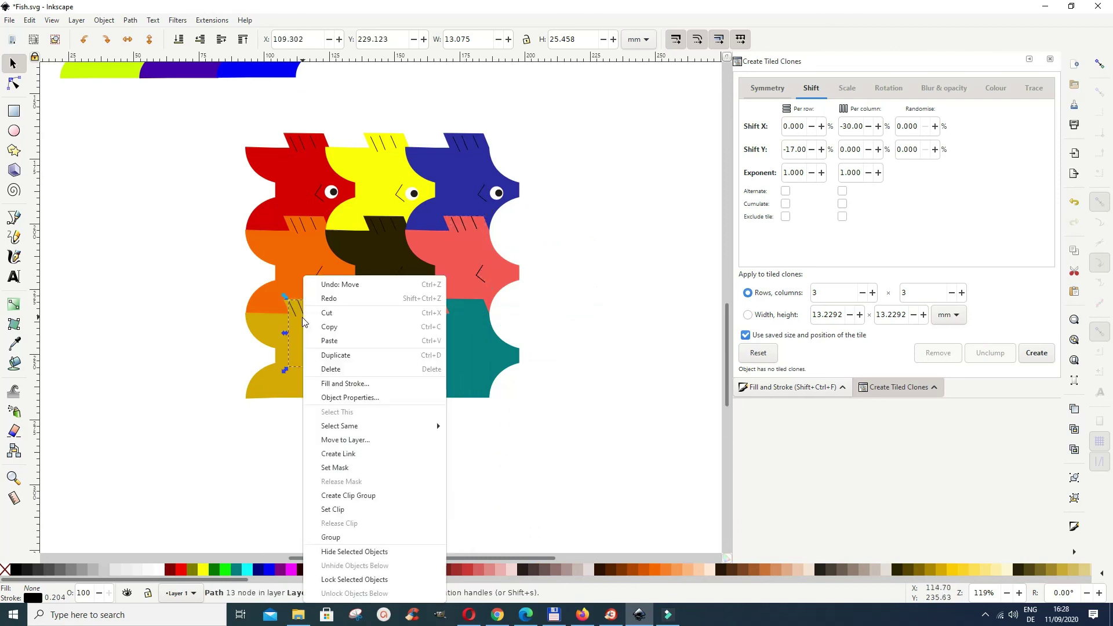
left_click(322, 355)
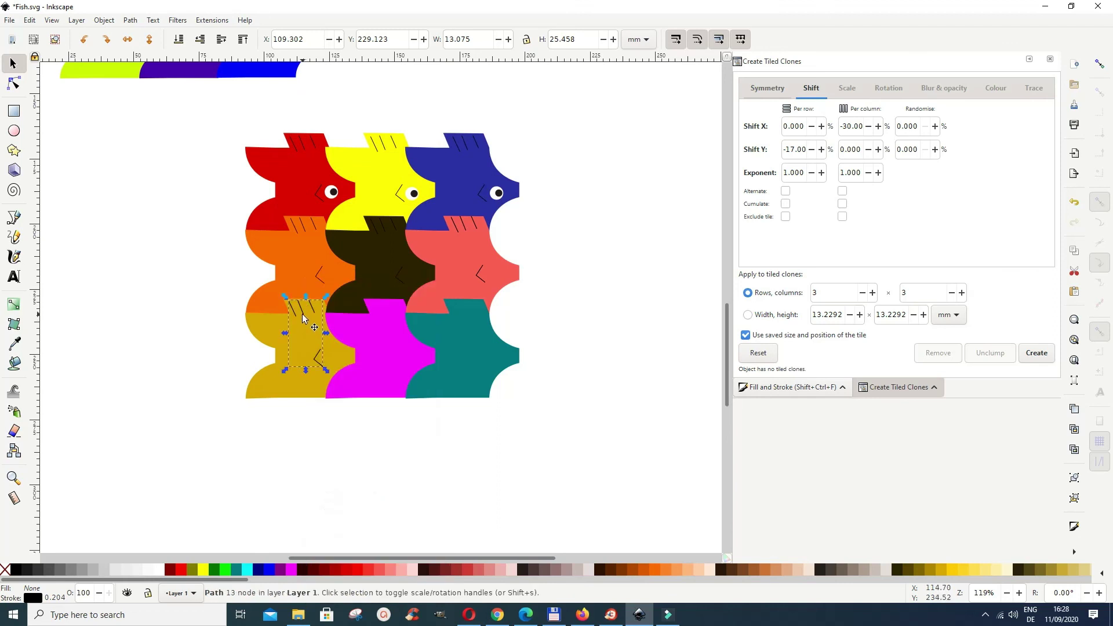
left_click_drag(302, 317, 325, 327)
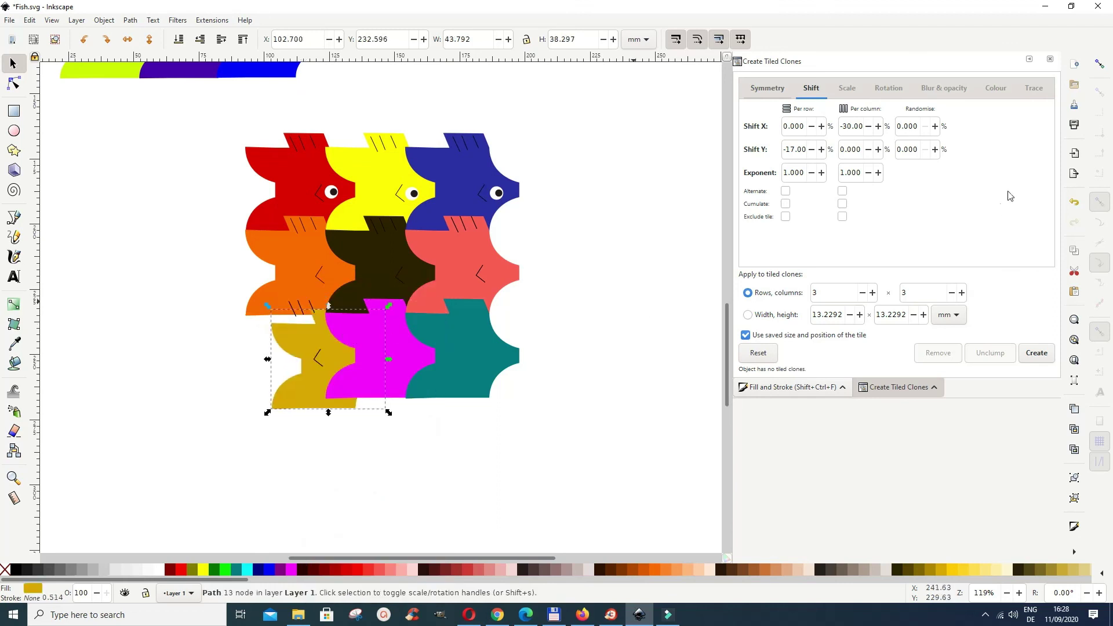
left_click(1073, 205)
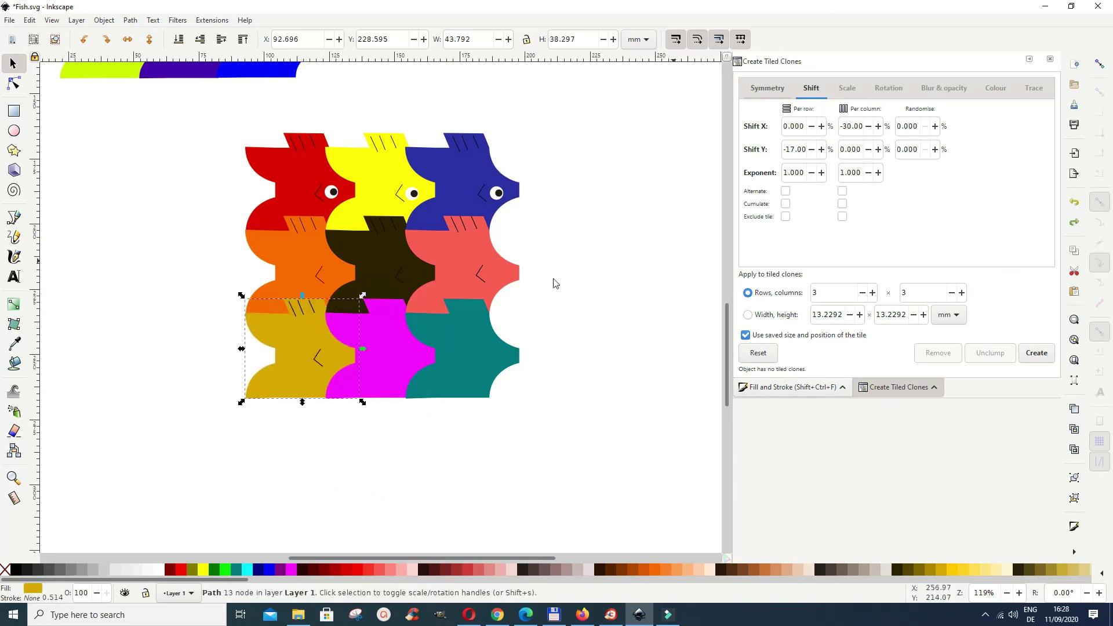
Duplicate the gold fish's fin-and-mouth lines and place the copy on the magenta fish, at about X 140.6 mm, Y 229.1 mm
left_click(303, 317)
right_click(302, 317)
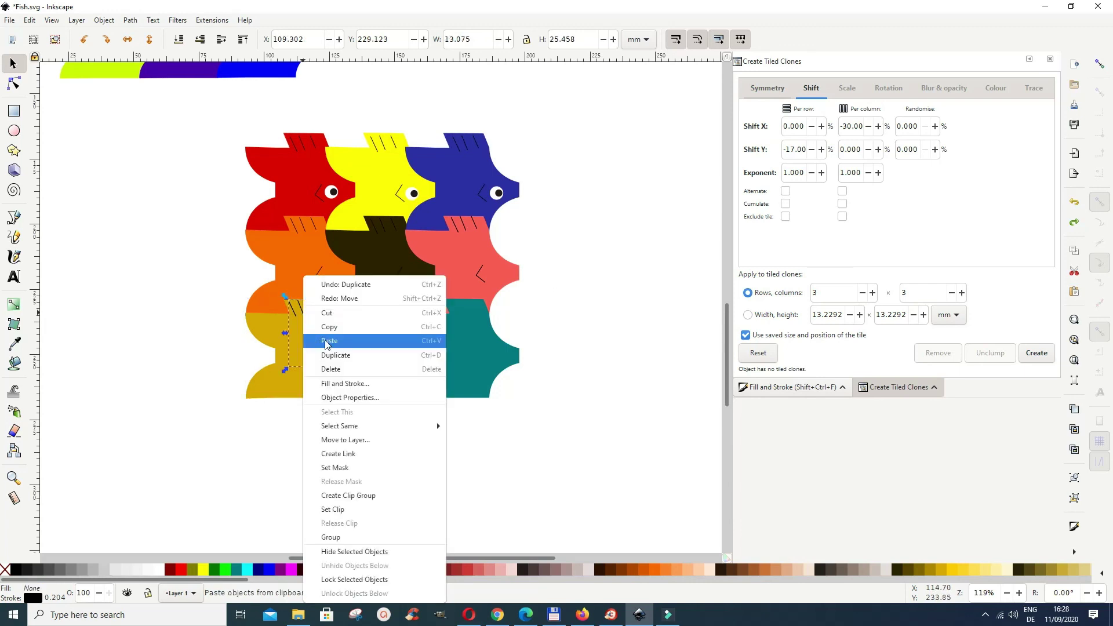
left_click(342, 355)
left_click_drag(302, 317, 385, 319)
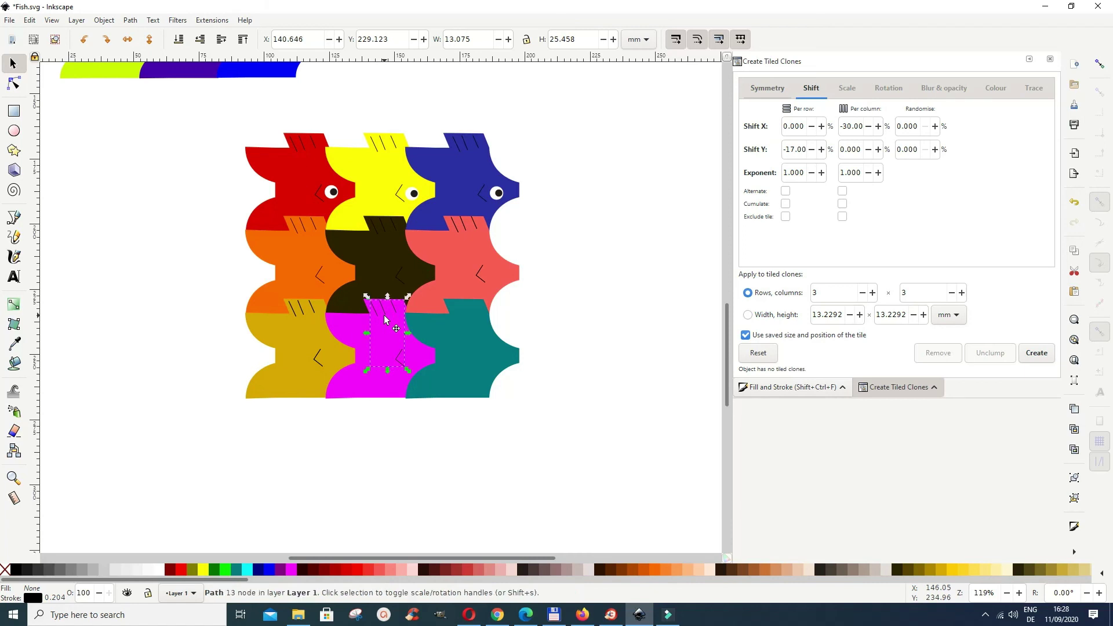
Duplicate the magenta fish's fin-and-mouth lines and place the copy on the teal fish
right_click(385, 319)
left_click(414, 361)
left_click_drag(387, 319, 472, 320)
Copy the top row's blue fish's eye and paste it onto the magenta fish's head, at about X 153.9 mm, Y 248.8 mm
left_click(492, 197)
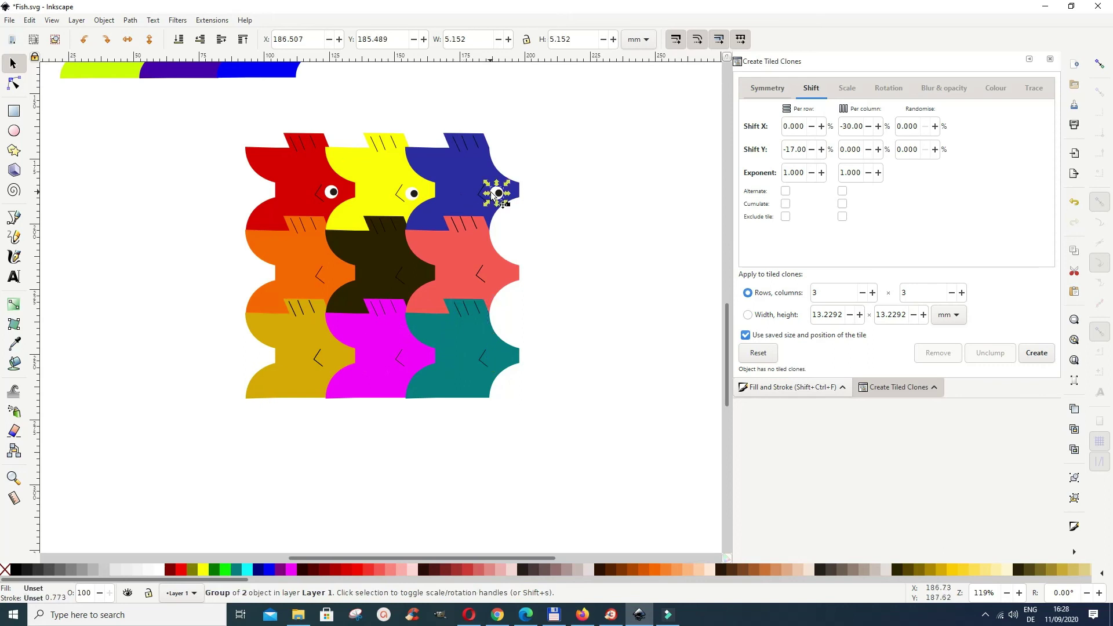
right_click(492, 197)
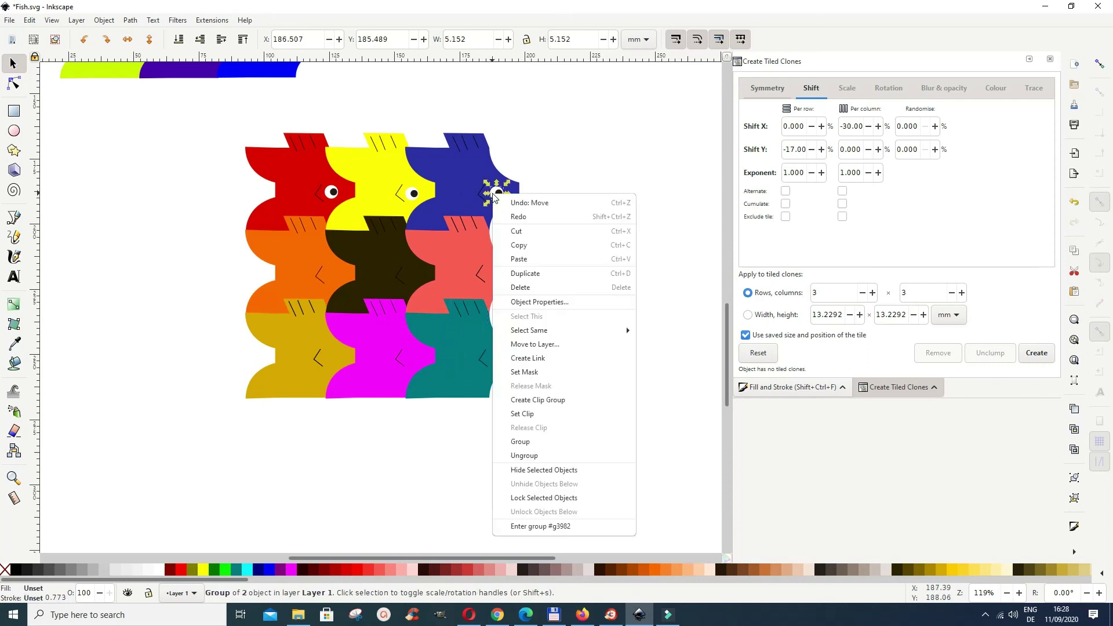
left_click(523, 251)
right_click(336, 279)
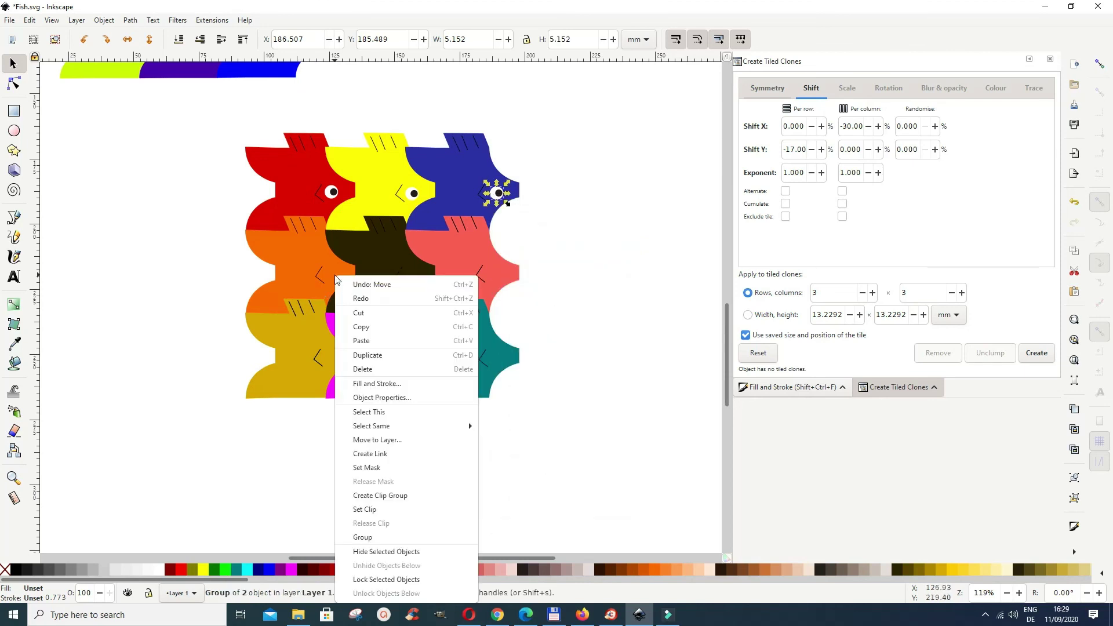
left_click(366, 342)
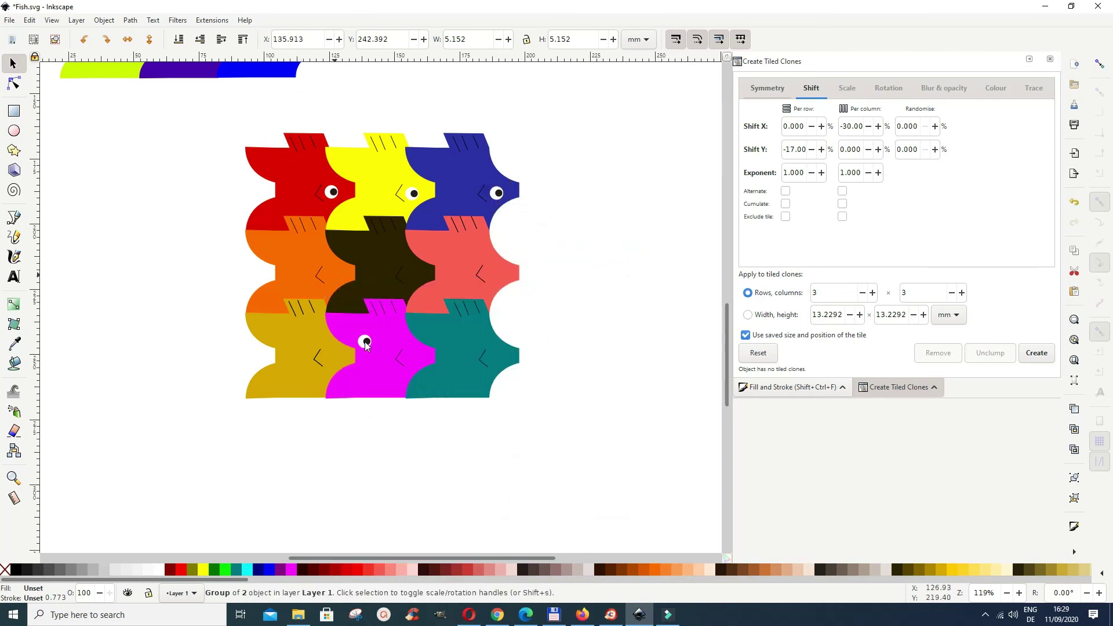
left_click(367, 345)
left_click_drag(367, 344, 396, 357)
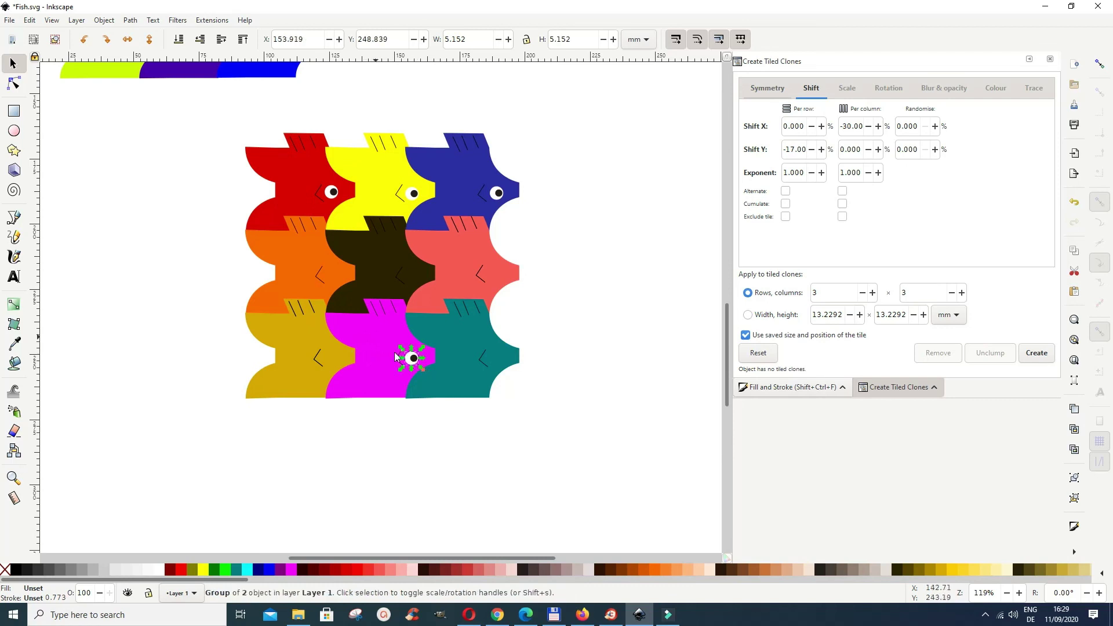
Paste another eye and place it on the orange fish's head, at about X 123.5 mm, Y 216.4 mm
left_click(332, 279)
right_click(332, 279)
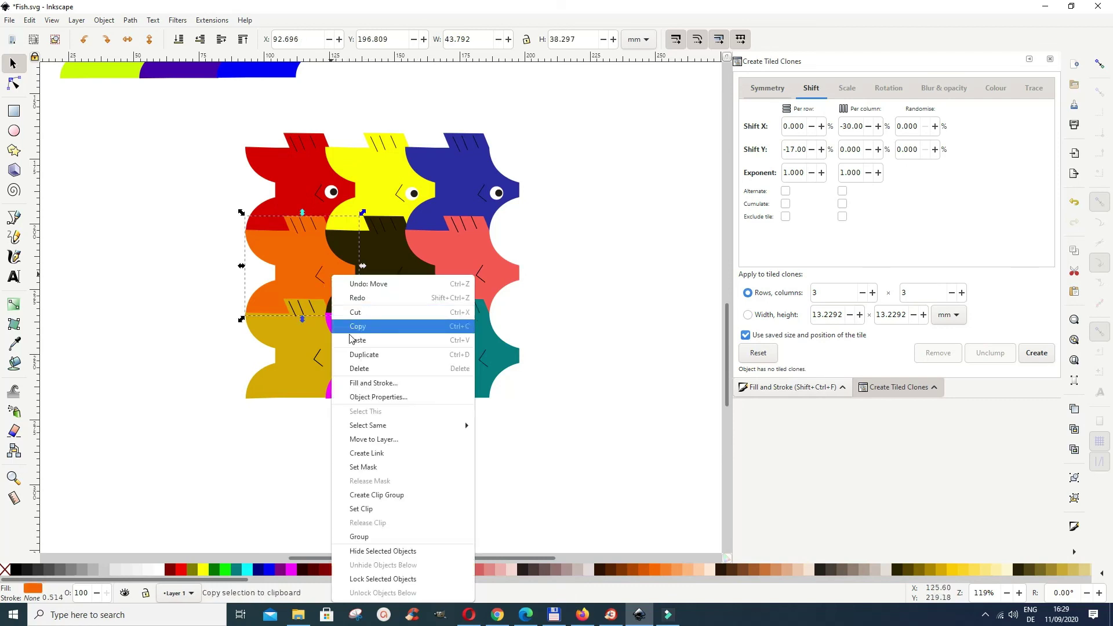
left_click(358, 345)
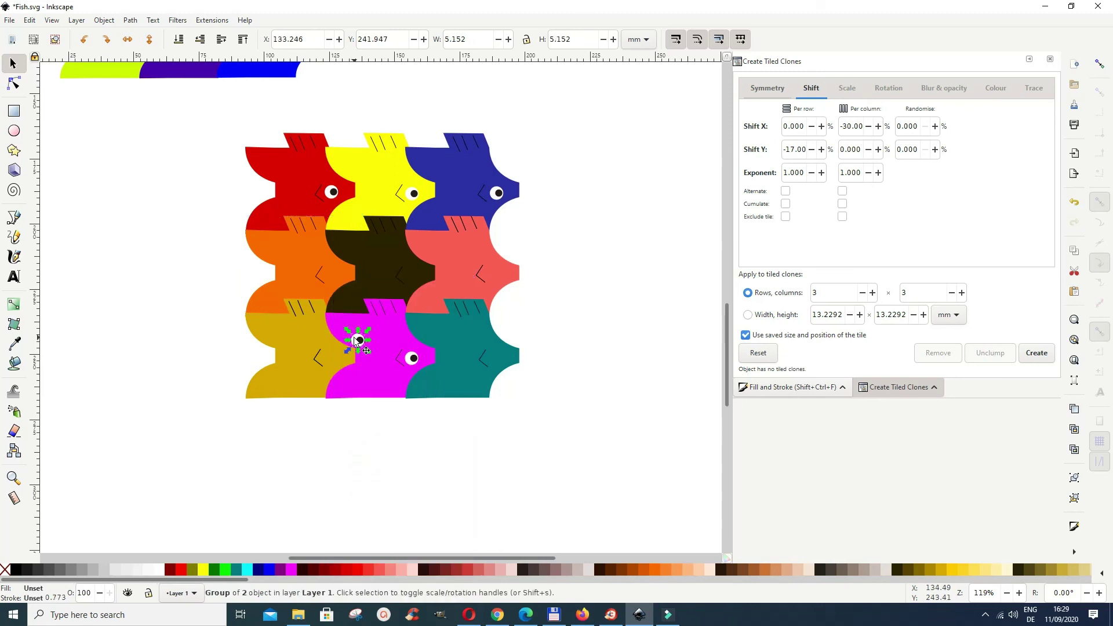
left_click_drag(356, 339, 334, 279)
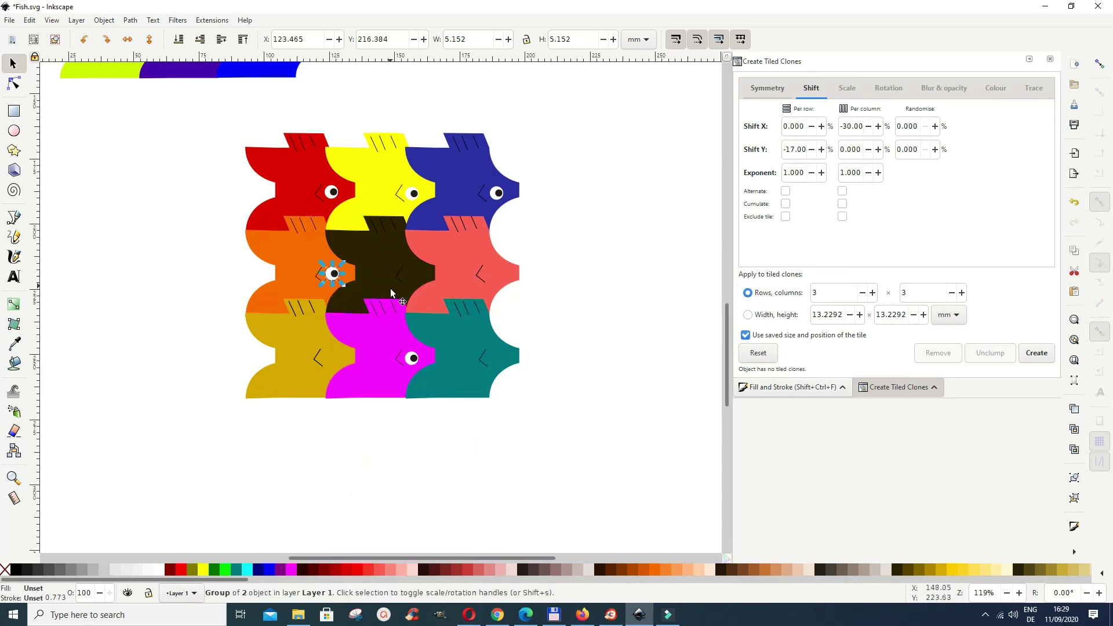
Paste another eye and place it on the dark brown fish's head, at about X 154.1 mm, Y 216.8 mm
left_click(405, 276)
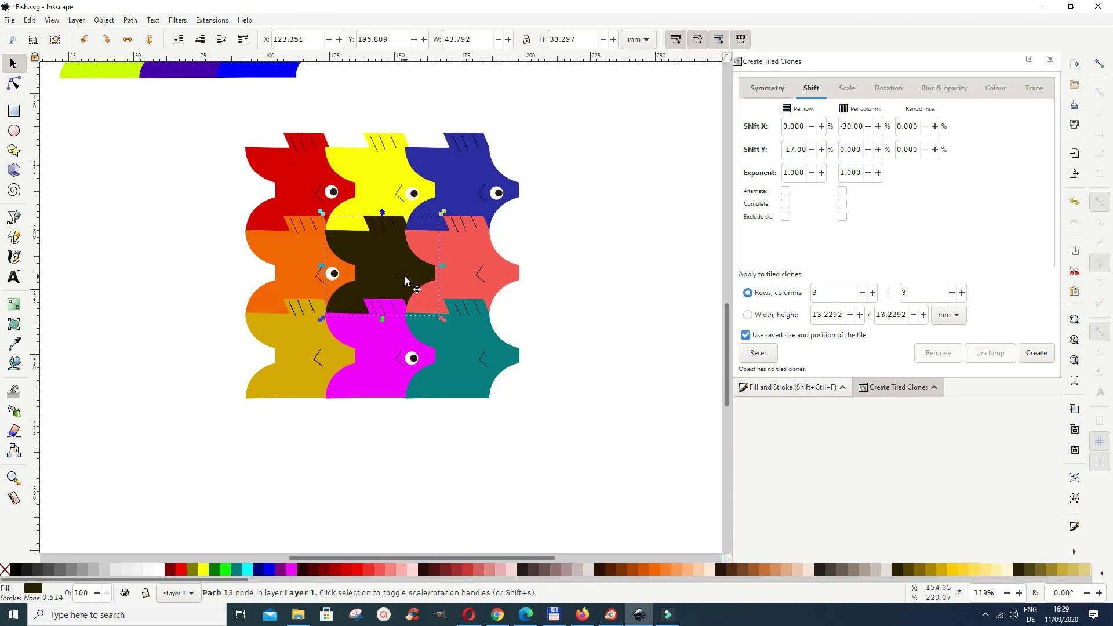
right_click(404, 276)
left_click(430, 341)
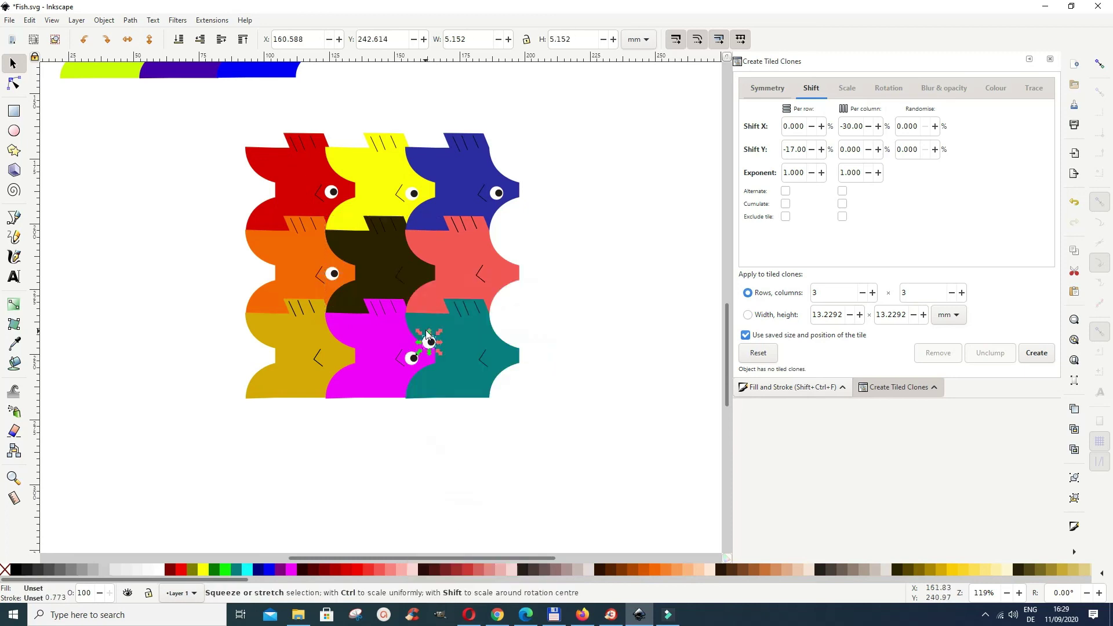
left_click_drag(430, 339, 422, 279)
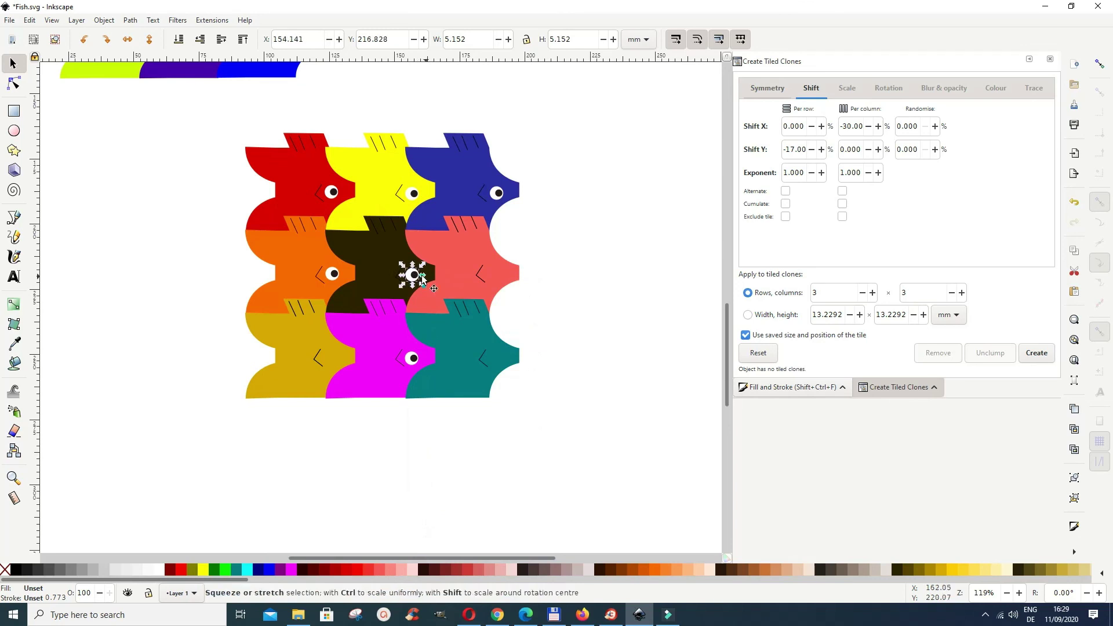
Paste another eye and place it on the coral fish's head, at about X 185.5 mm, Y 216.6 mm
right_click(497, 273)
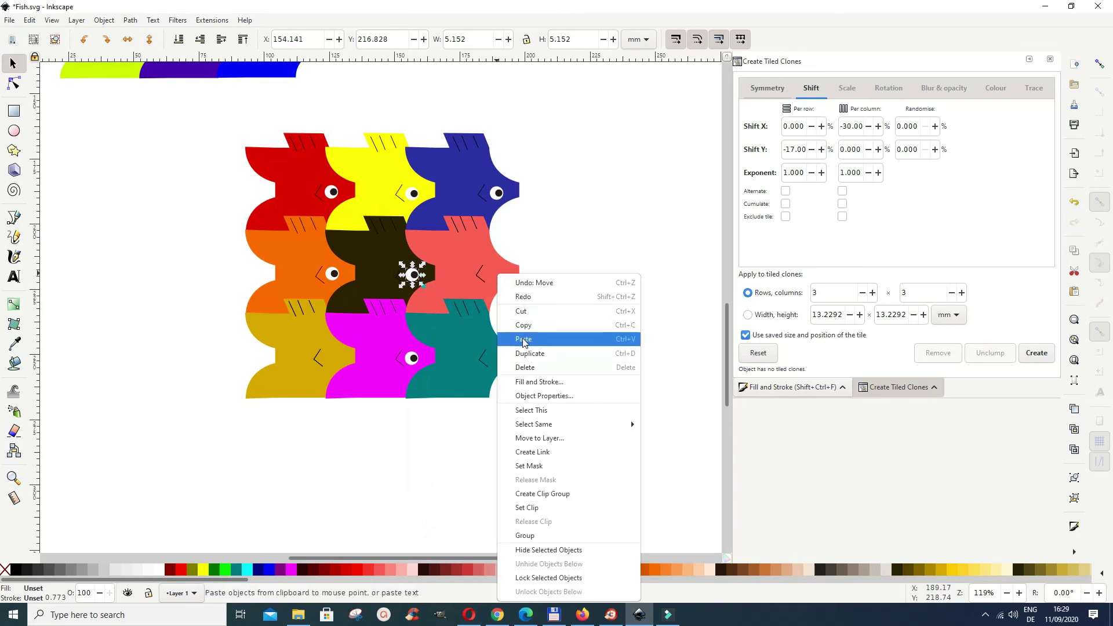
left_click(521, 338)
left_click_drag(524, 338, 497, 275)
left_click_drag(496, 275, 494, 275)
Paste another eye and place it on the teal fish's head, at about X 185.7 mm, Y 248.6 mm
right_click(471, 377)
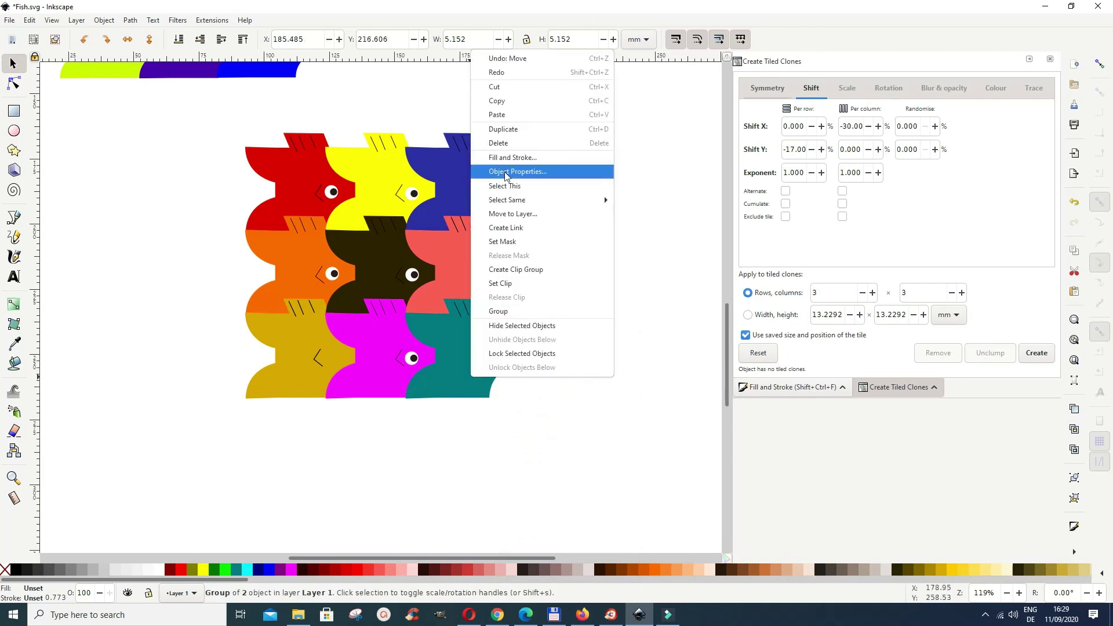
left_click(497, 114)
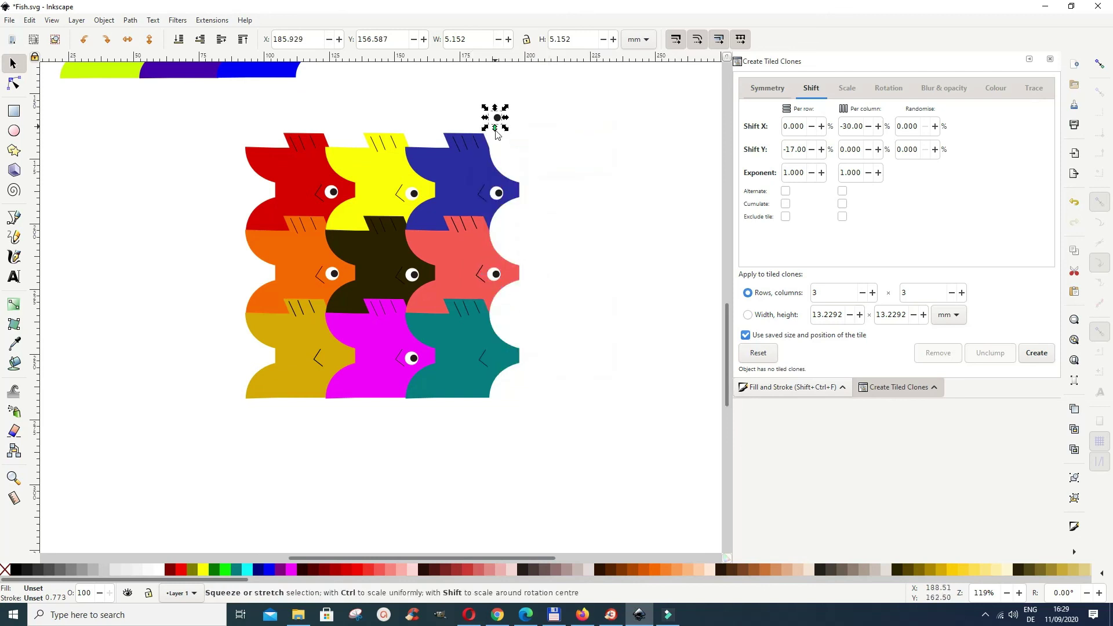
left_click_drag(494, 126, 494, 365)
Paste another eye and place it on the gold fish's head, at about X 122.8 mm, Y 248.8 mm
right_click(305, 382)
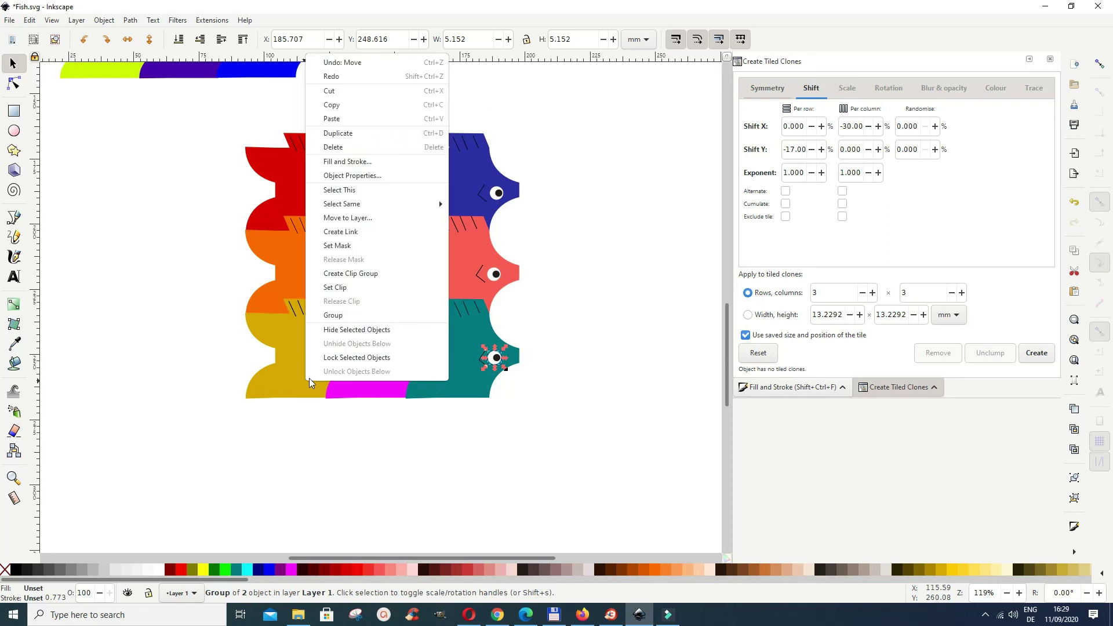
left_click(339, 119)
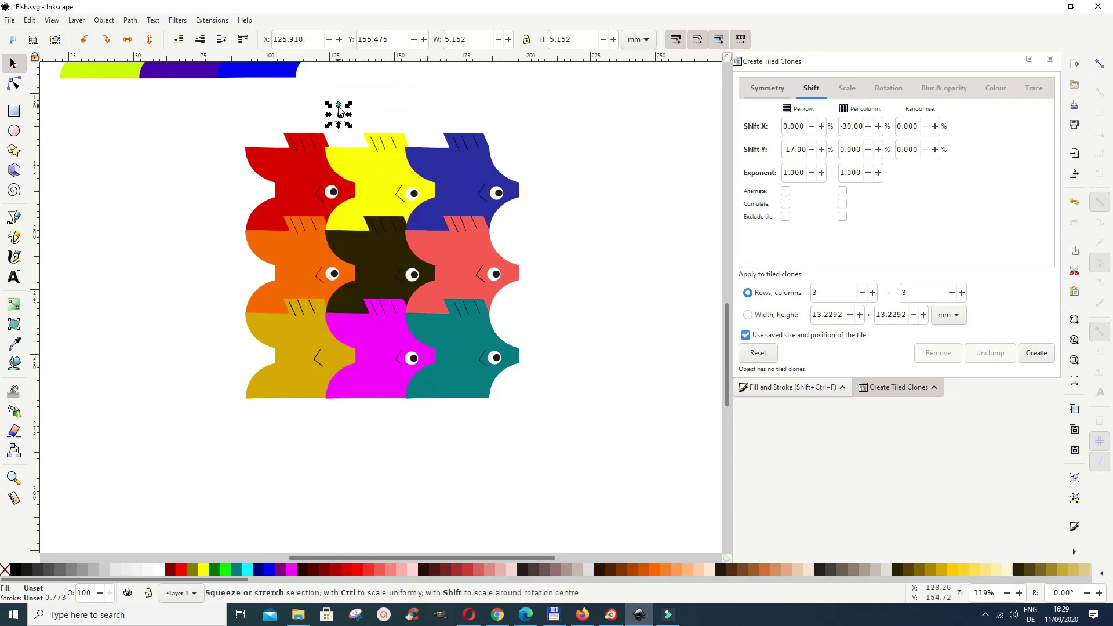
left_click_drag(341, 113, 329, 365)
left_click(425, 447)
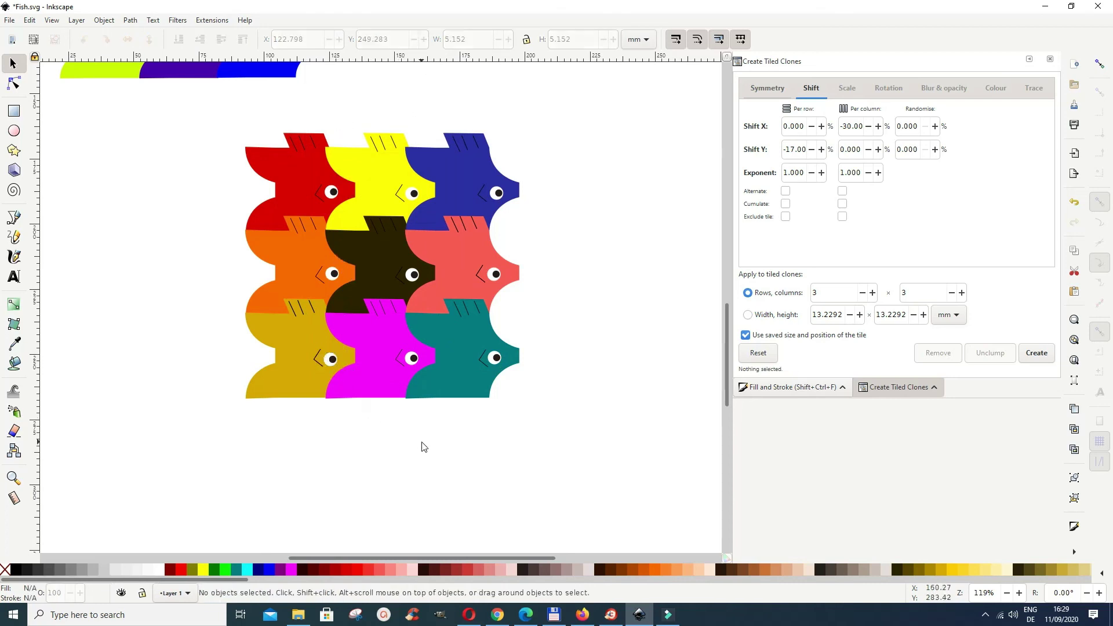
left_click_drag(333, 361, 331, 359)
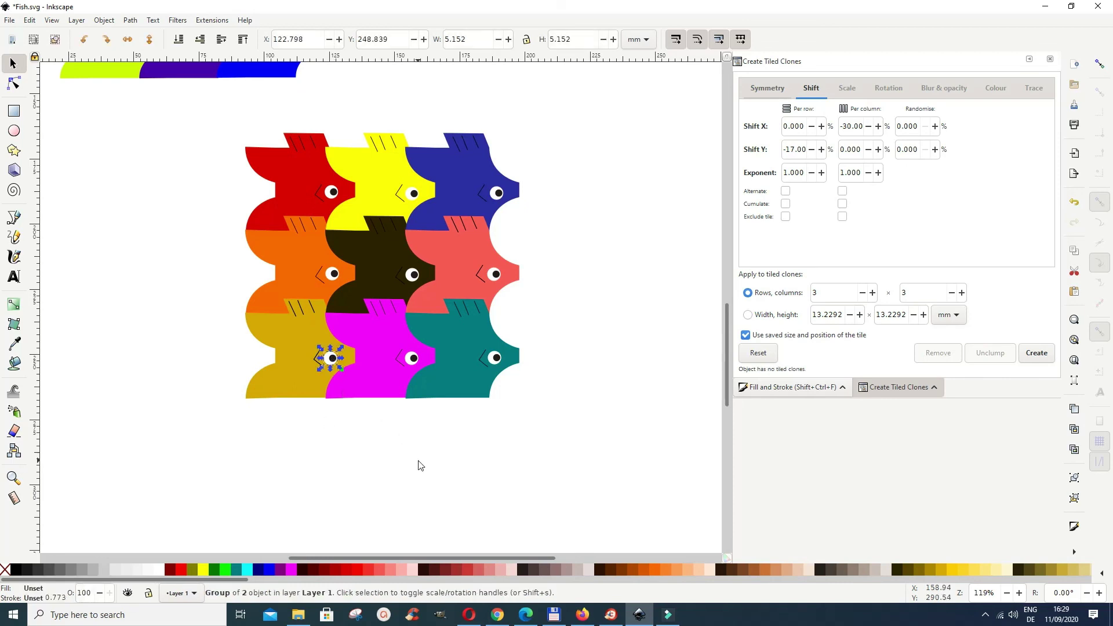
left_click(494, 461)
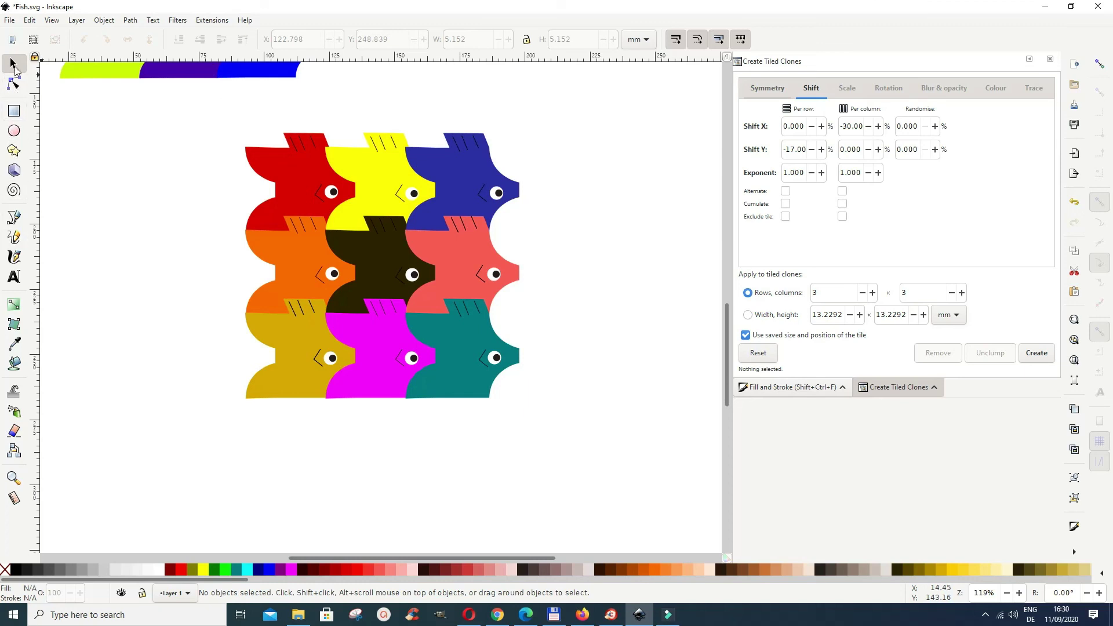
Group all the fish of the 3 × 3 tessellation together with their fin lines, mouths and eyes
left_click_drag(195, 110, 640, 447)
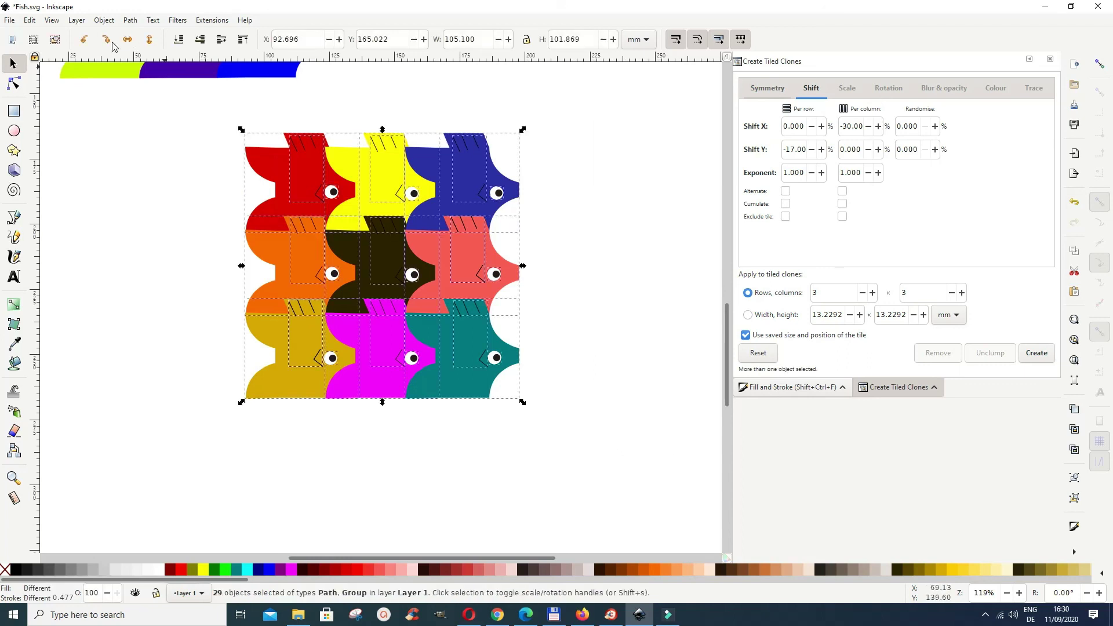
left_click(129, 21)
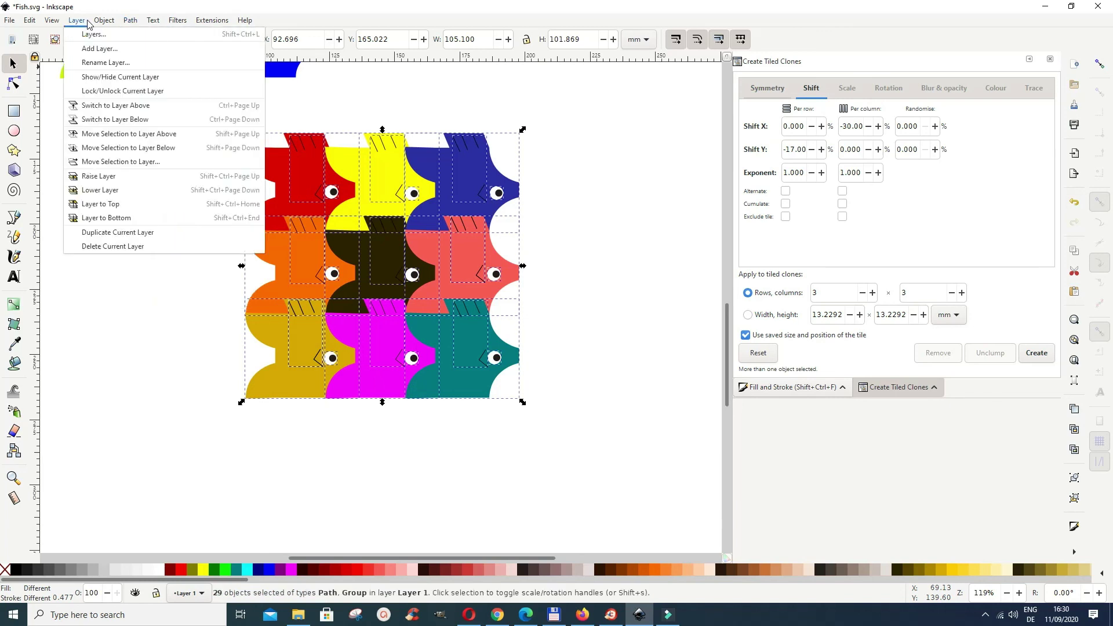
mouse_move(99, 23)
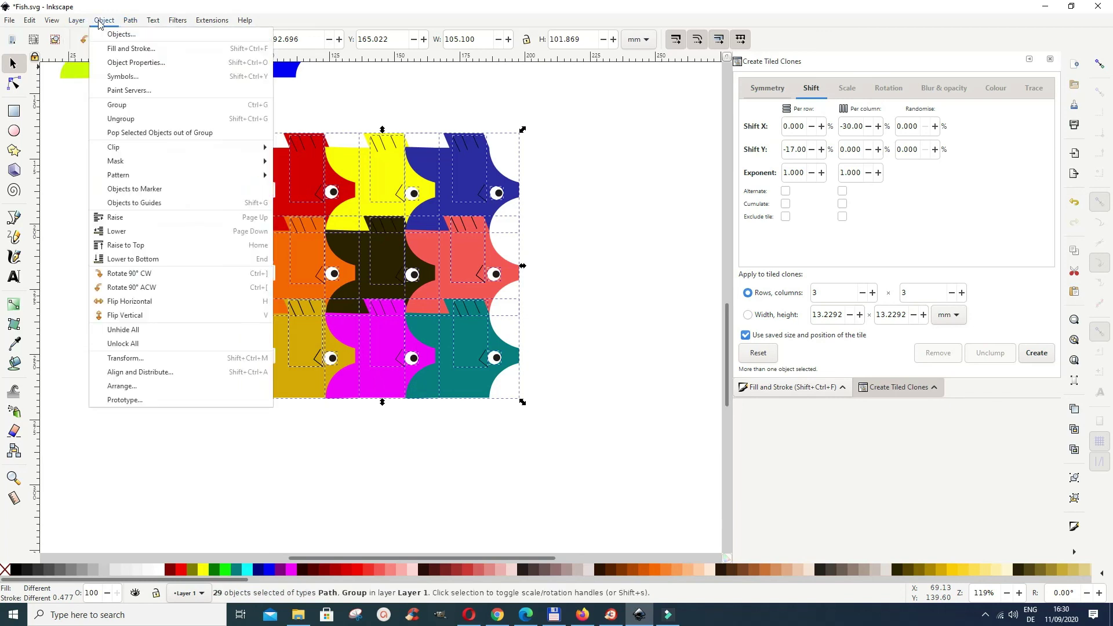
left_click(117, 105)
left_click(665, 405)
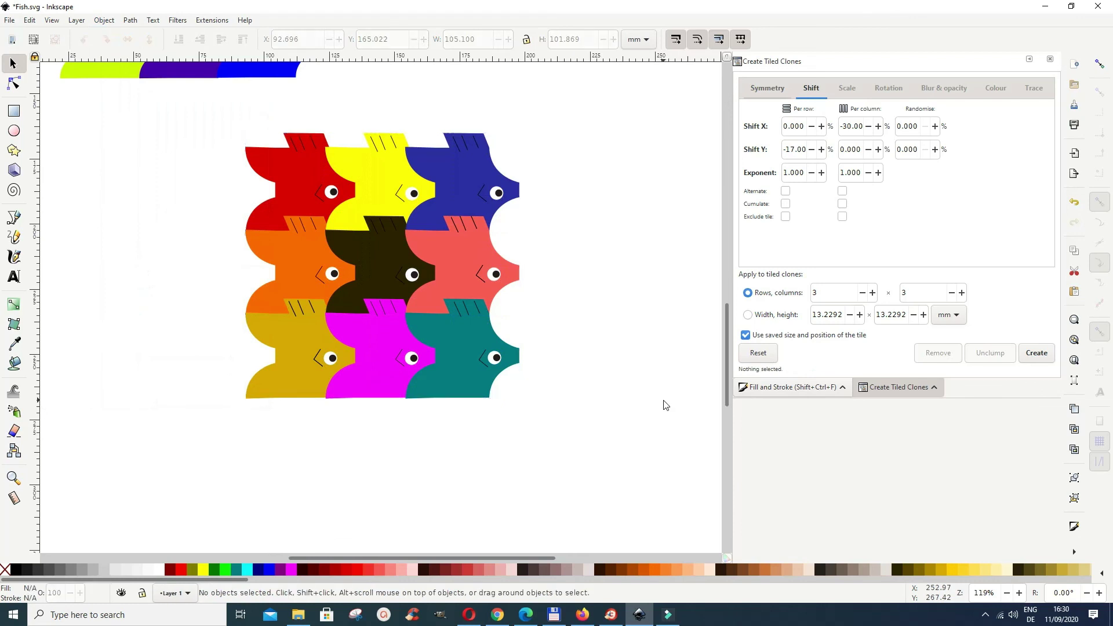